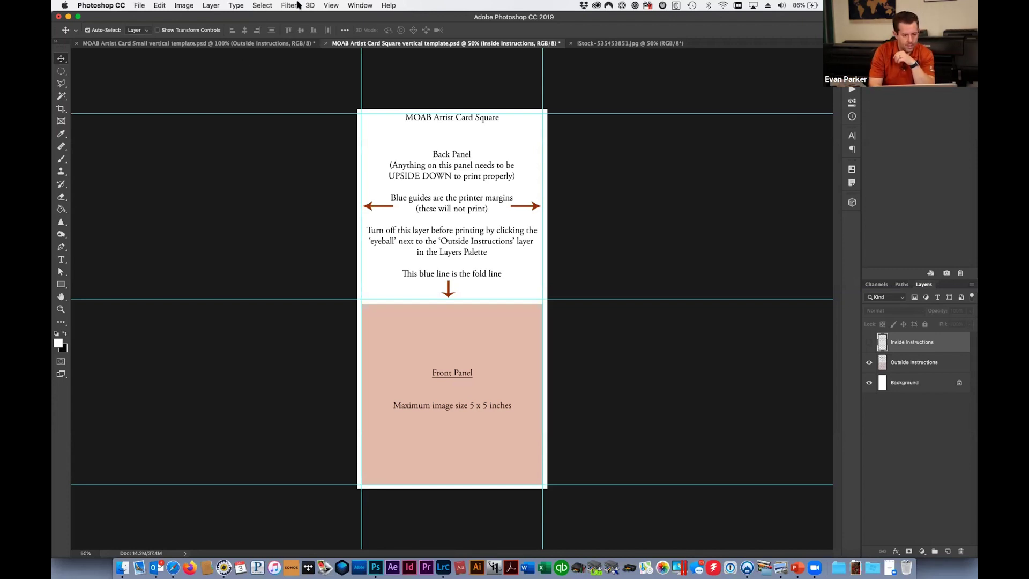
left_click(331, 5)
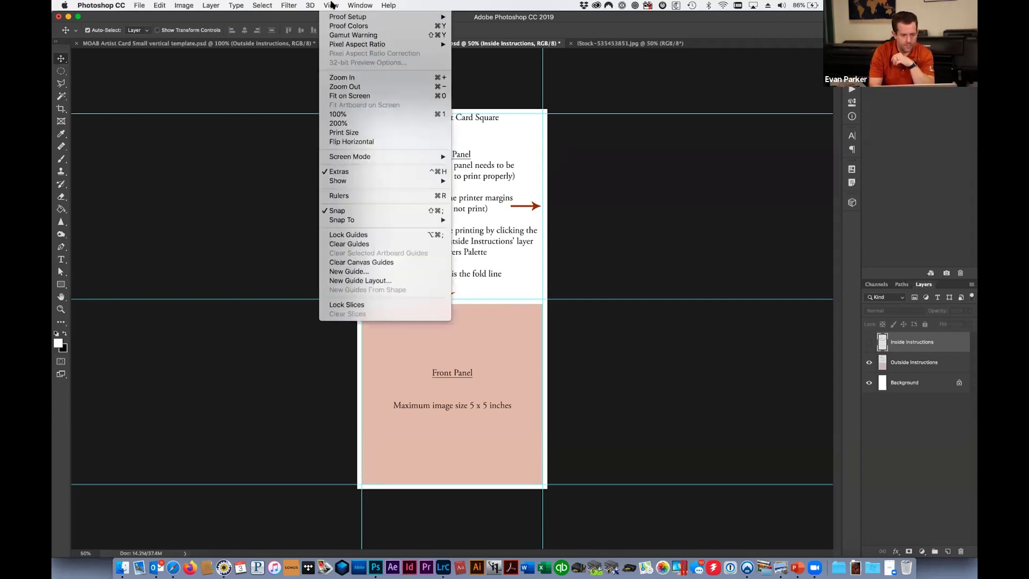
left_click(377, 281)
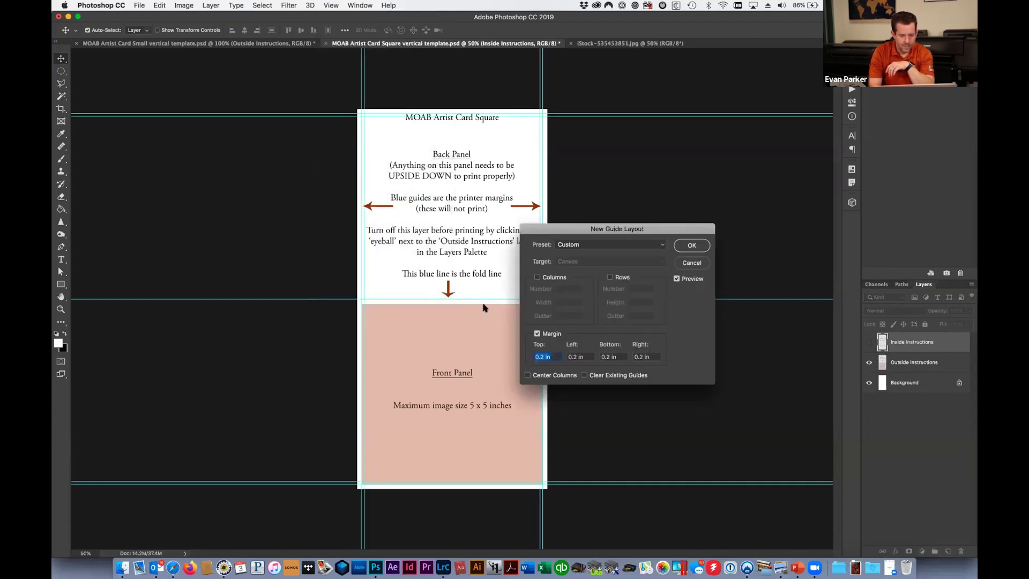
left_click(554, 357)
type(".3")
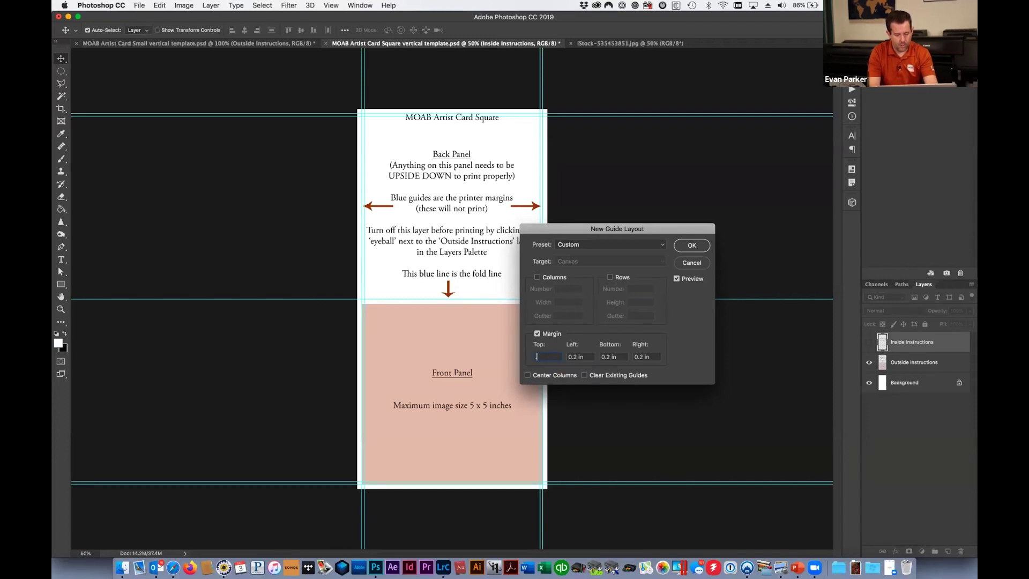
key("Tab")
type(".3")
key("Tab")
type(".3")
key("Tab")
type(".")
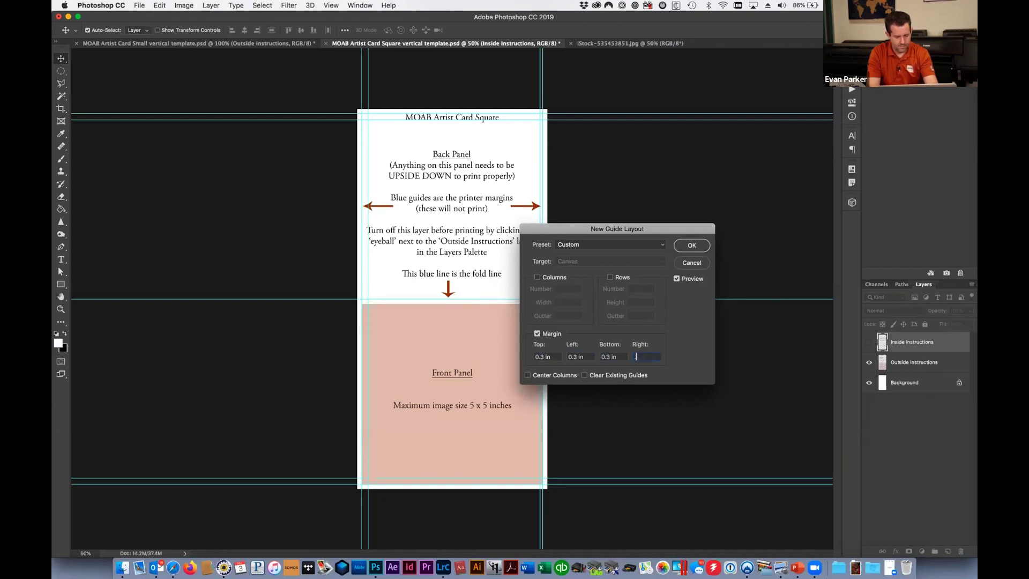
type("3")
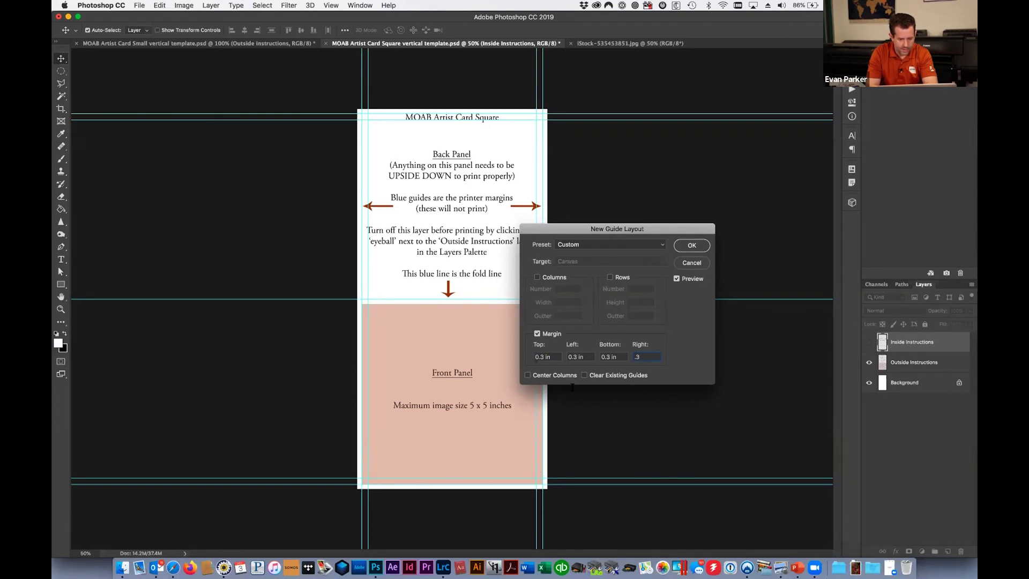
left_click(688, 264)
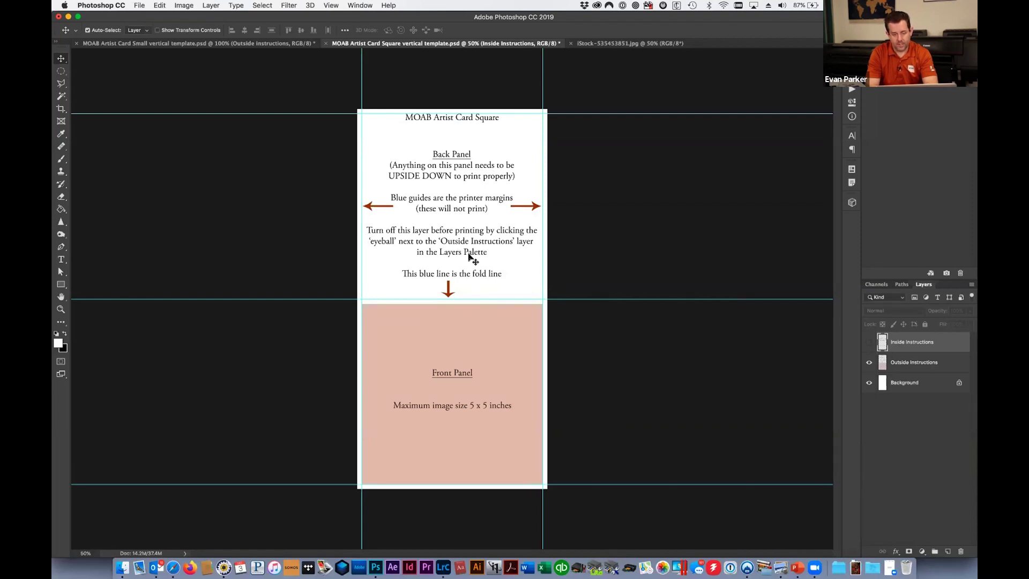
Step: Crop the iStock-535453851.jpg wreath photo to 5 x 5 in at 300 px/in
left_click(606, 43)
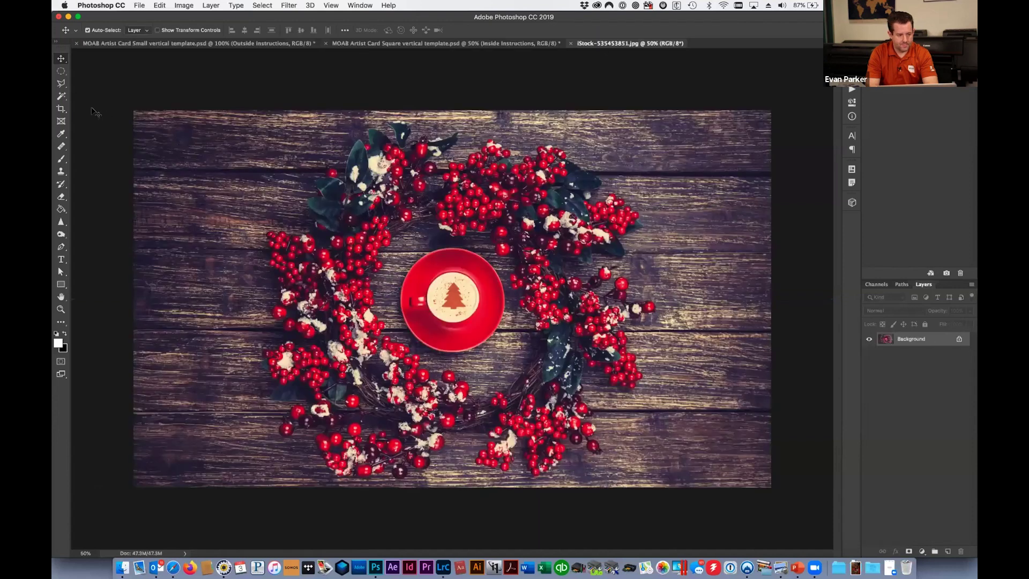
key("c")
left_click(124, 31)
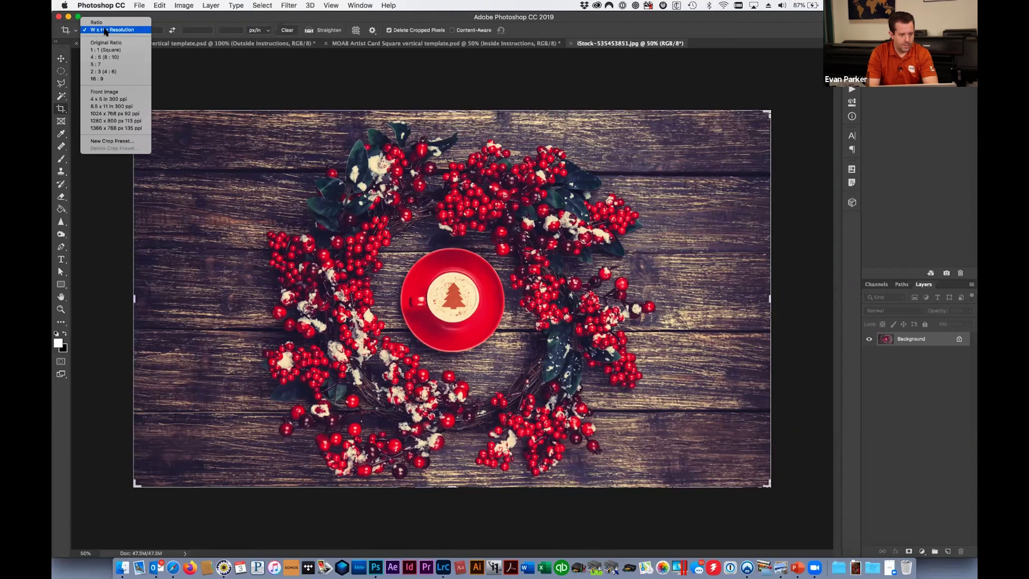
left_click(143, 31)
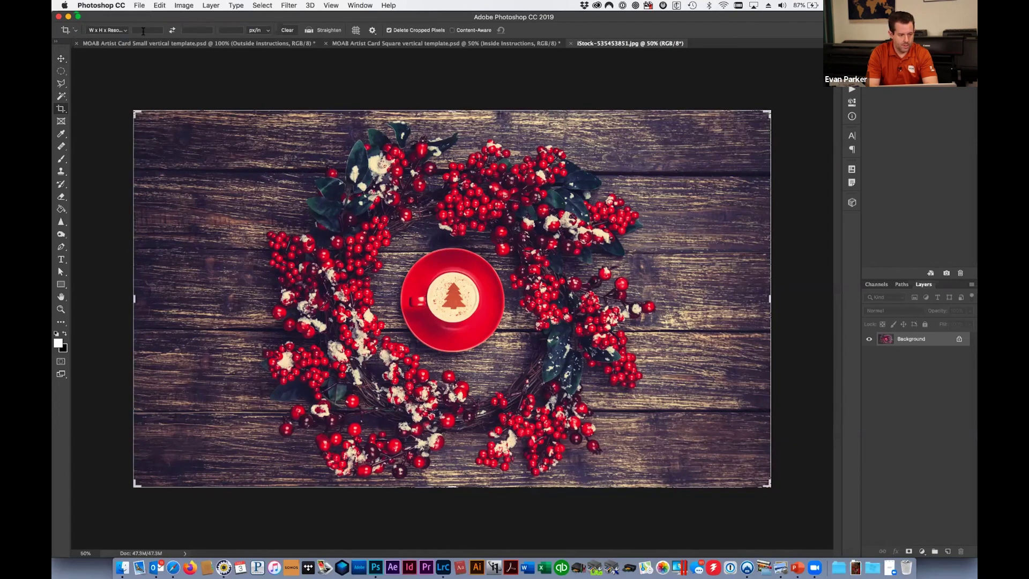
left_click(144, 30)
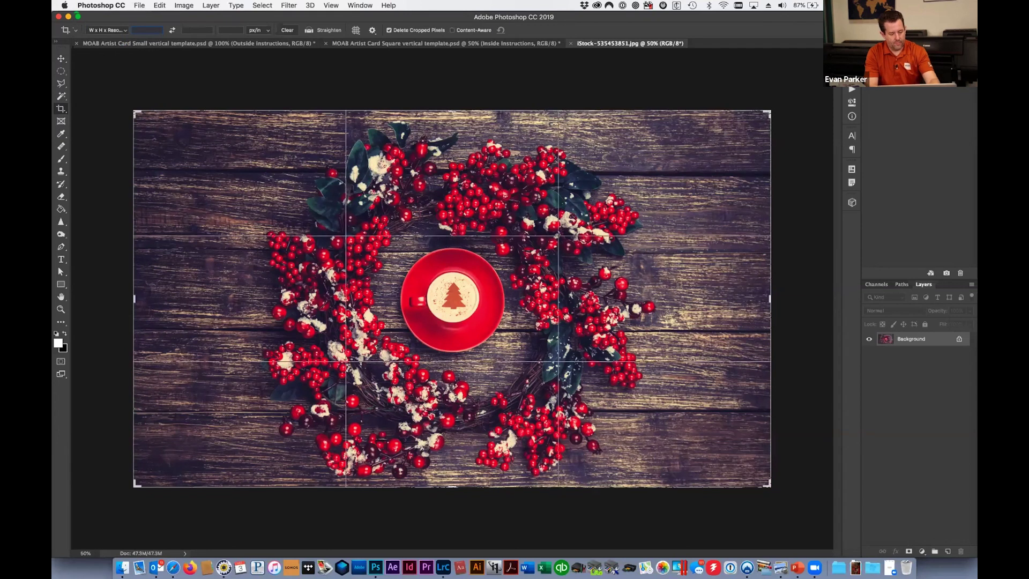
type("5")
key("Tab")
type("5")
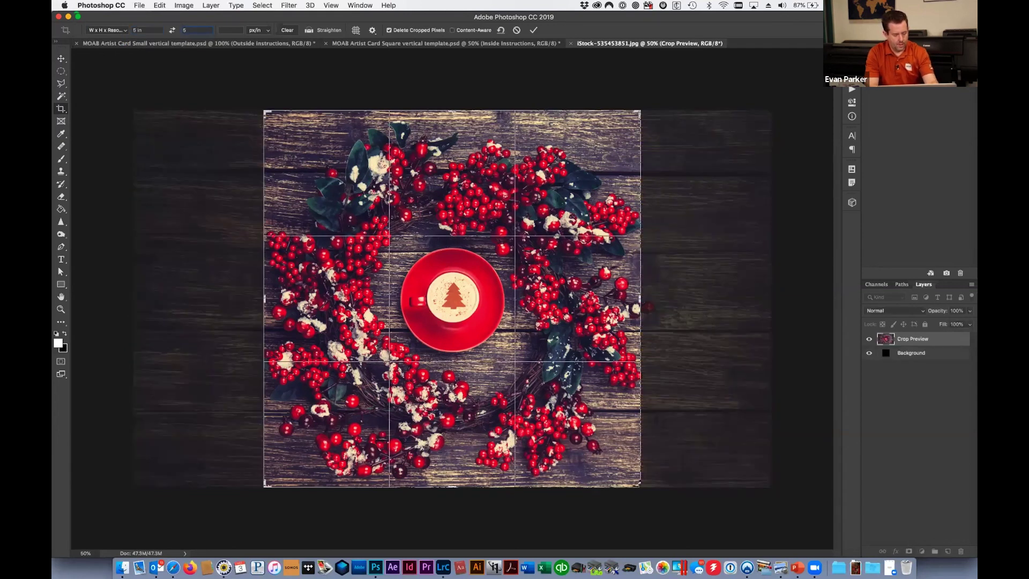
key("Tab")
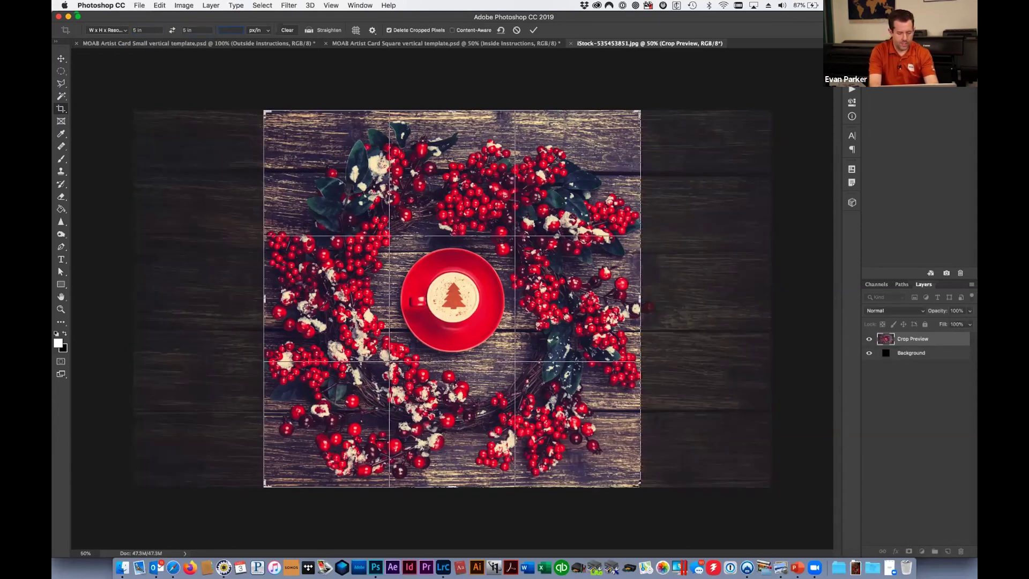
type("300")
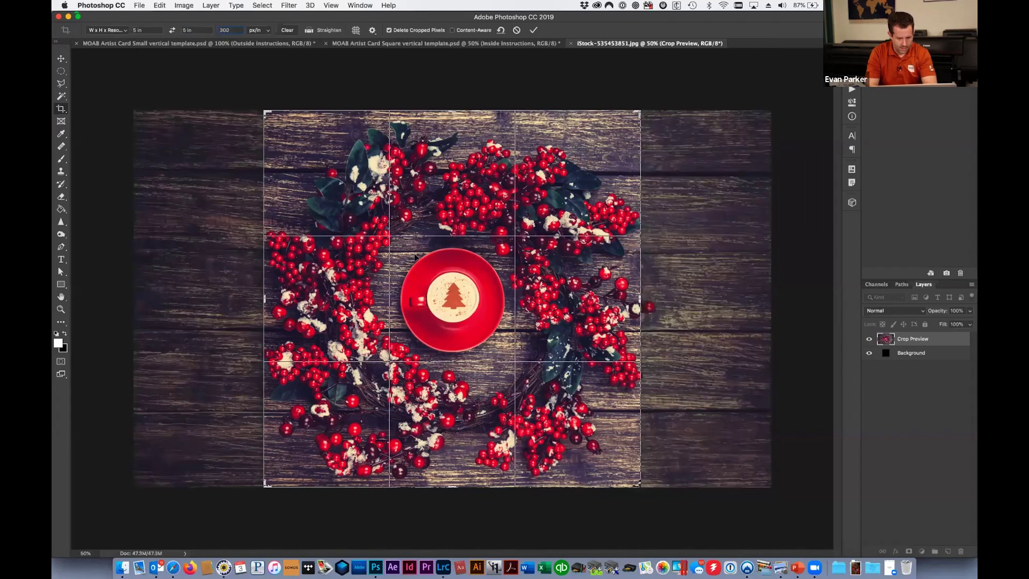
key("Return")
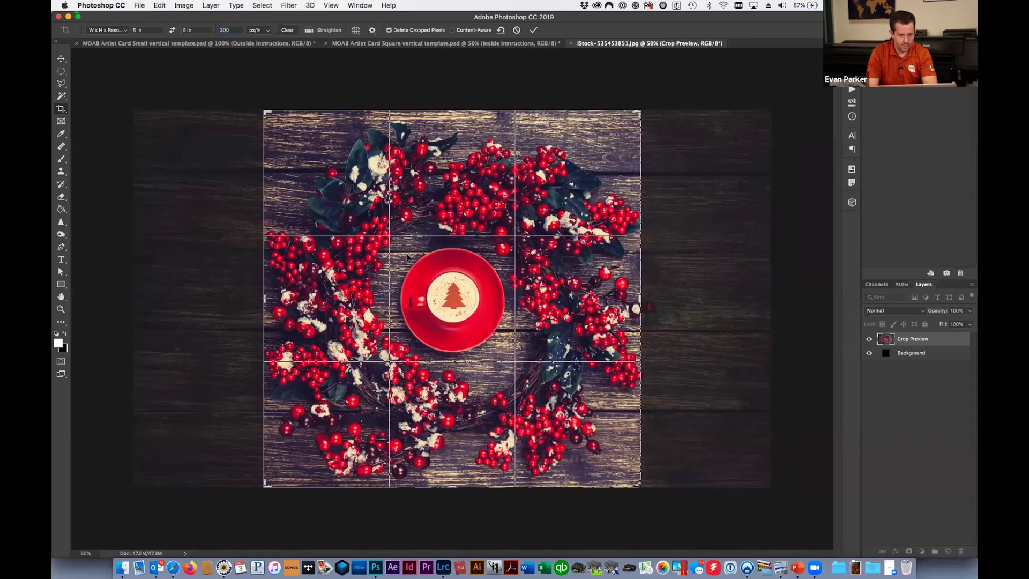
key("Return")
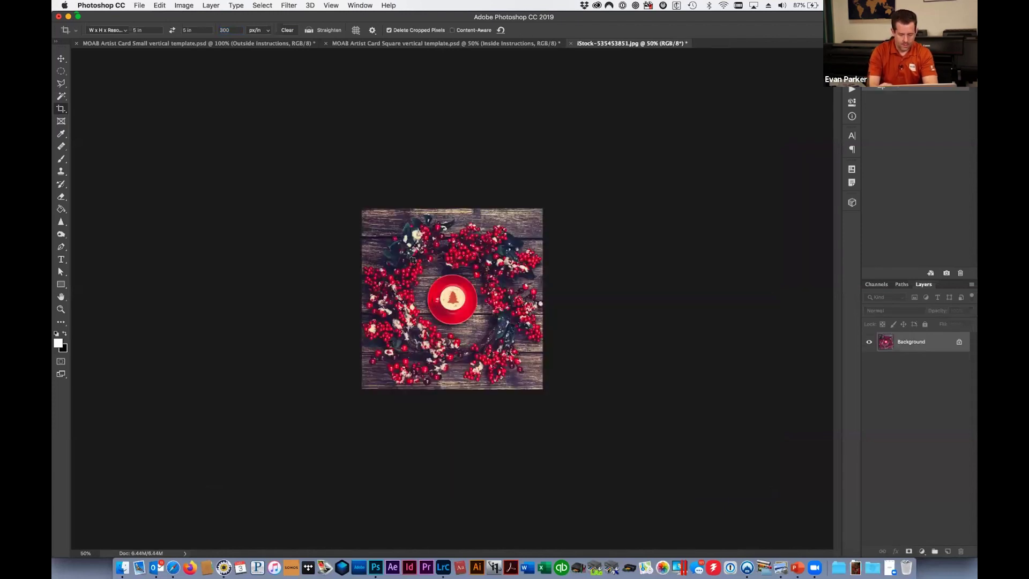
Step: Select the entire cropped wreath photo and copy it
key("super+equal")
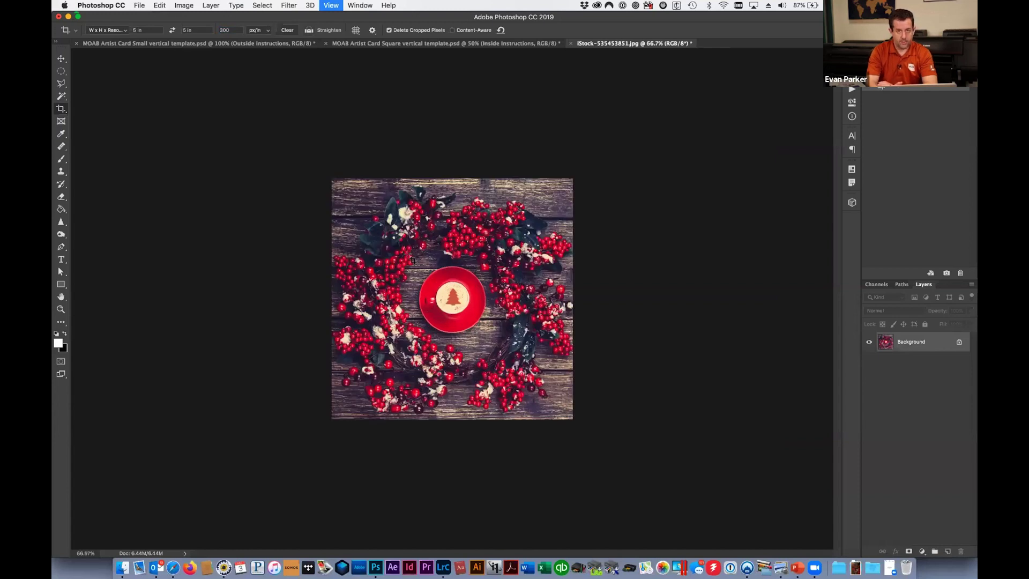
key("super+equal")
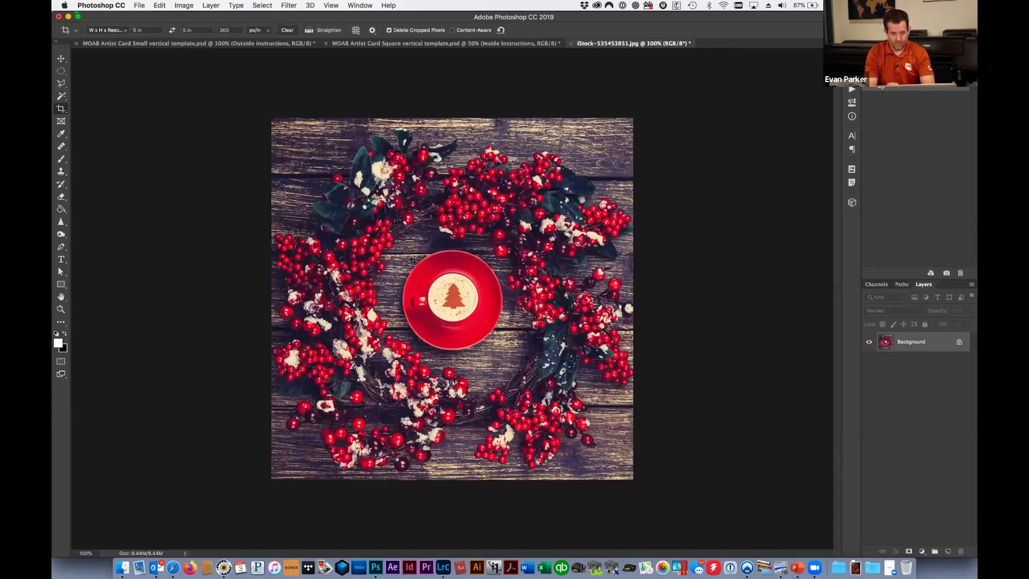
left_click(161, 5)
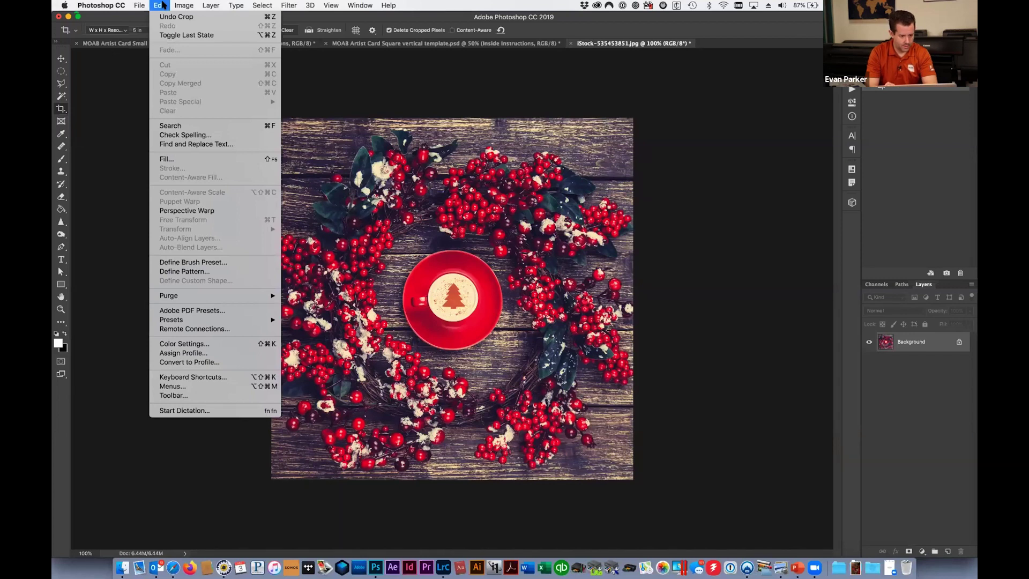
left_click(268, 16)
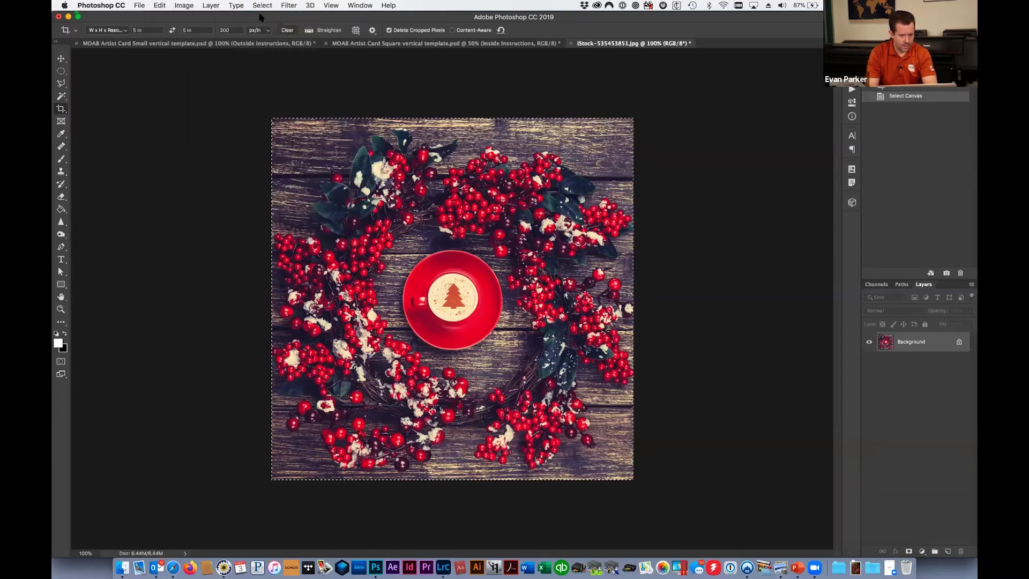
left_click(160, 6)
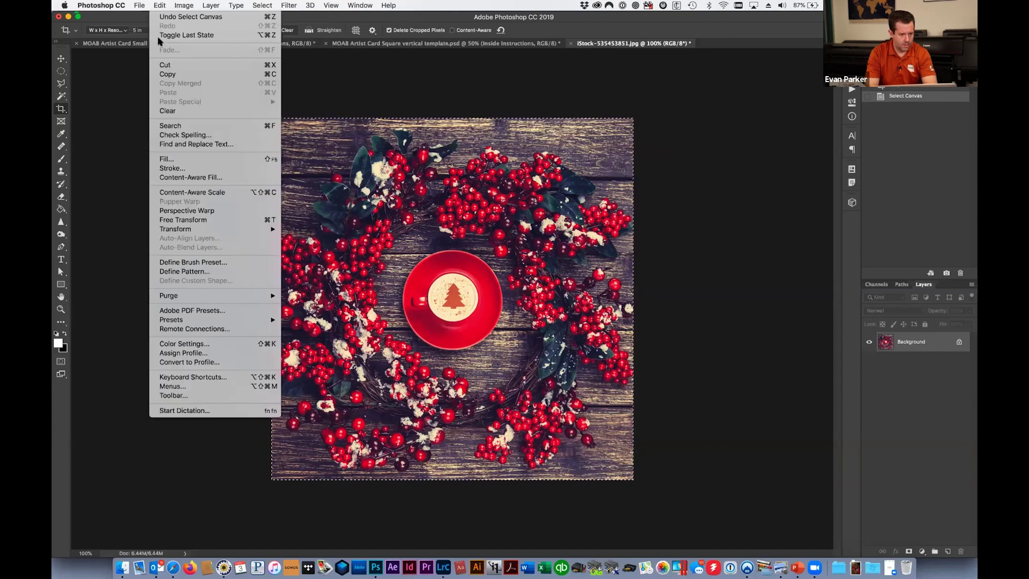
left_click(165, 75)
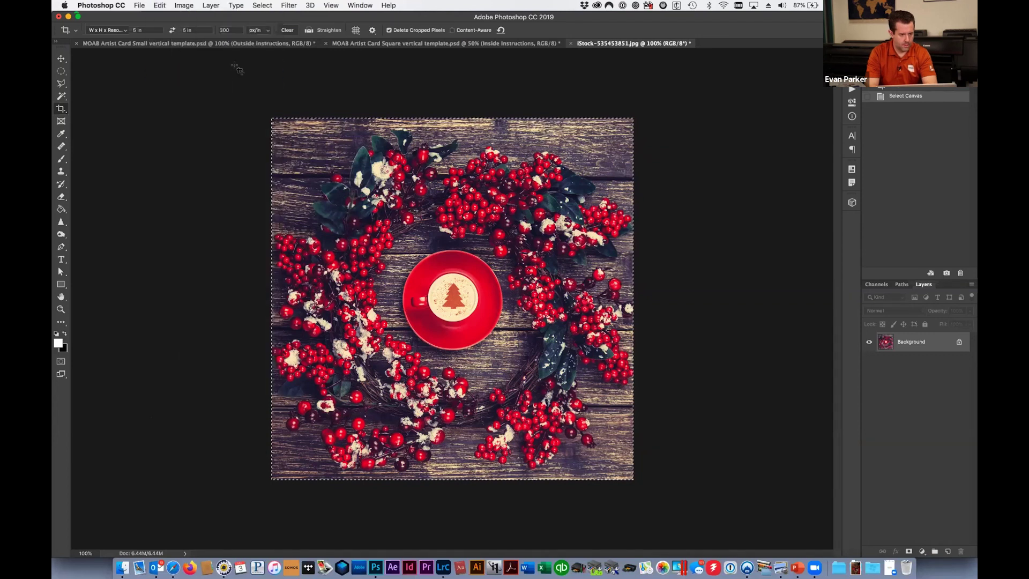
Step: Paste the copied photo into the MOAB Artist Card Square vertical template
left_click(417, 43)
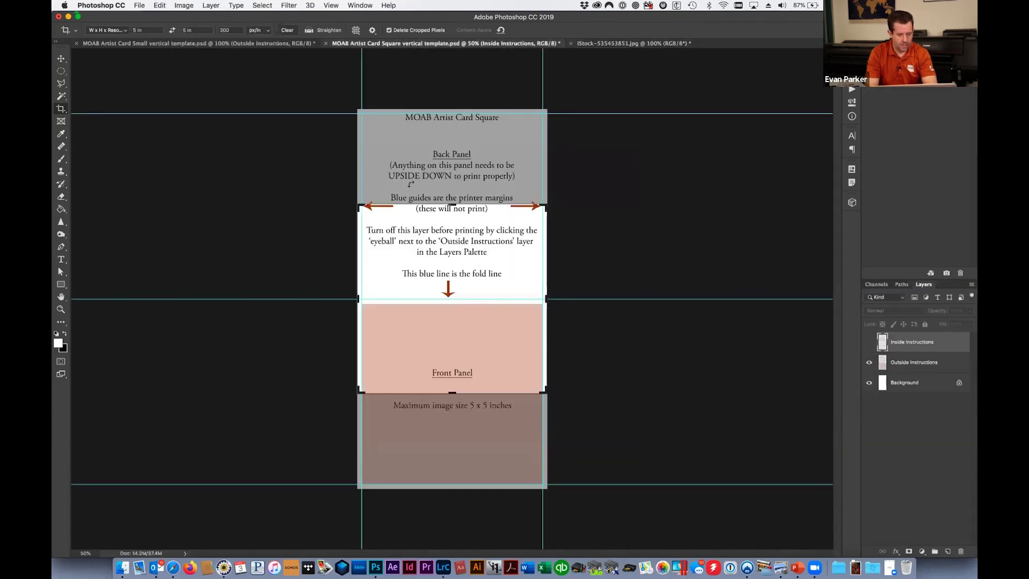
left_click(61, 59)
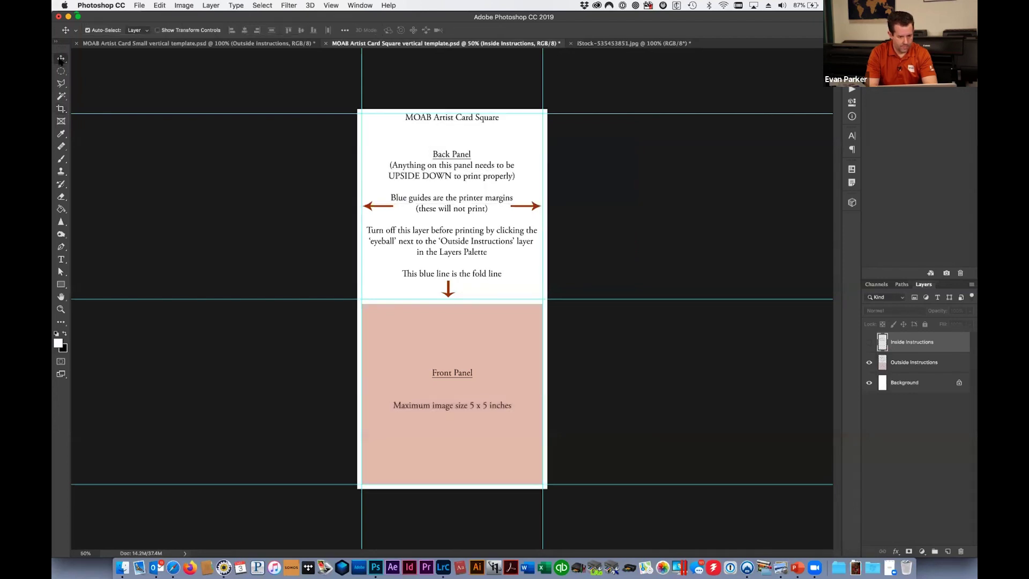
left_click(160, 5)
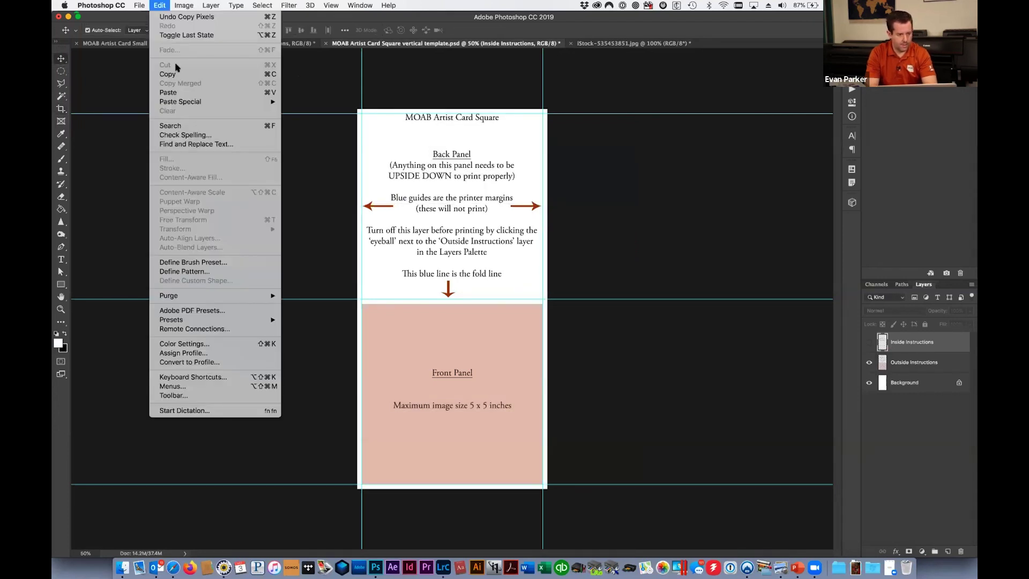
left_click(168, 93)
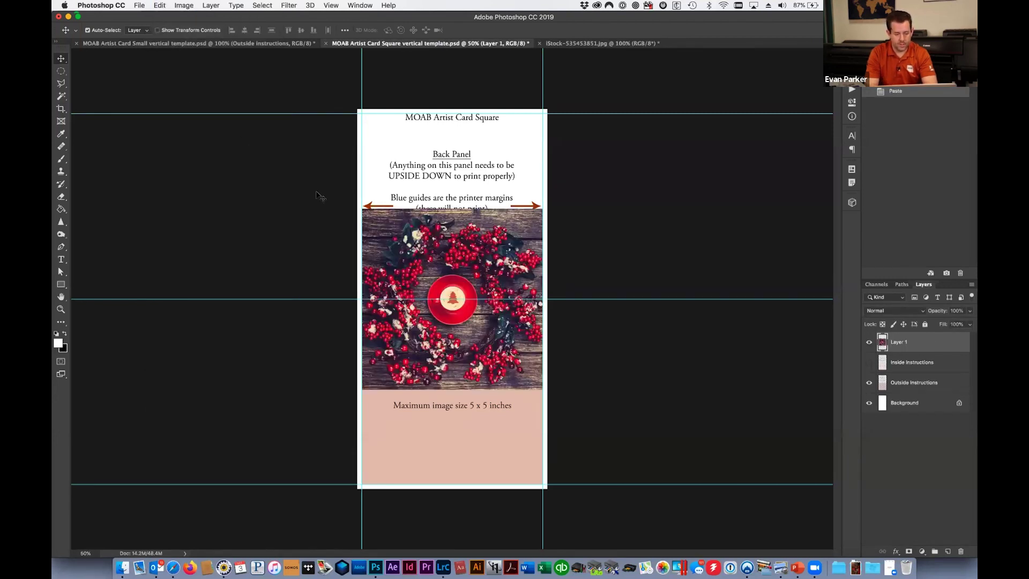
Step: Move the pasted photo onto the front panel within the margin guides and hide the Outside Instructions layer
left_click_drag(417, 234, 414, 334)
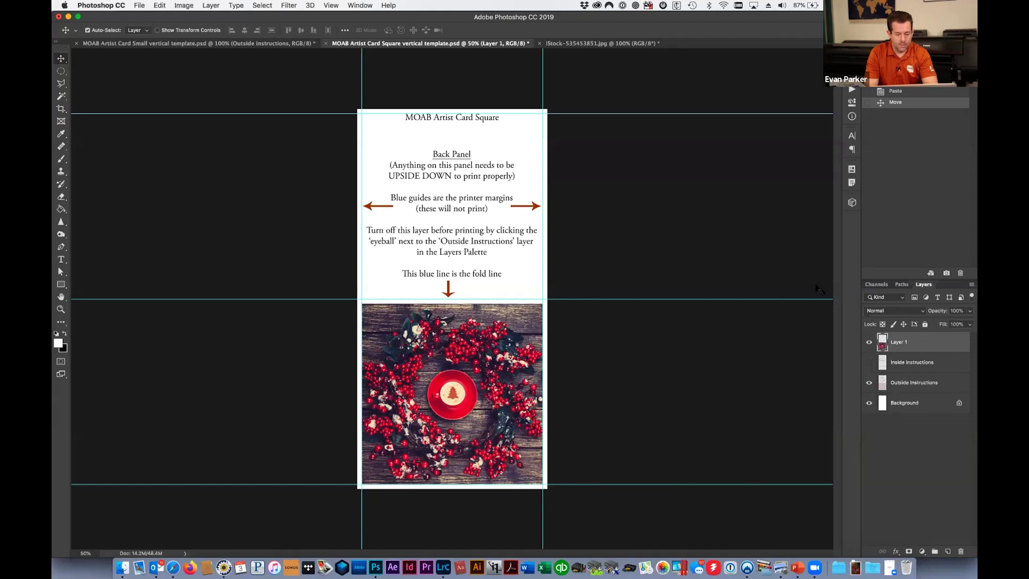
left_click(869, 361)
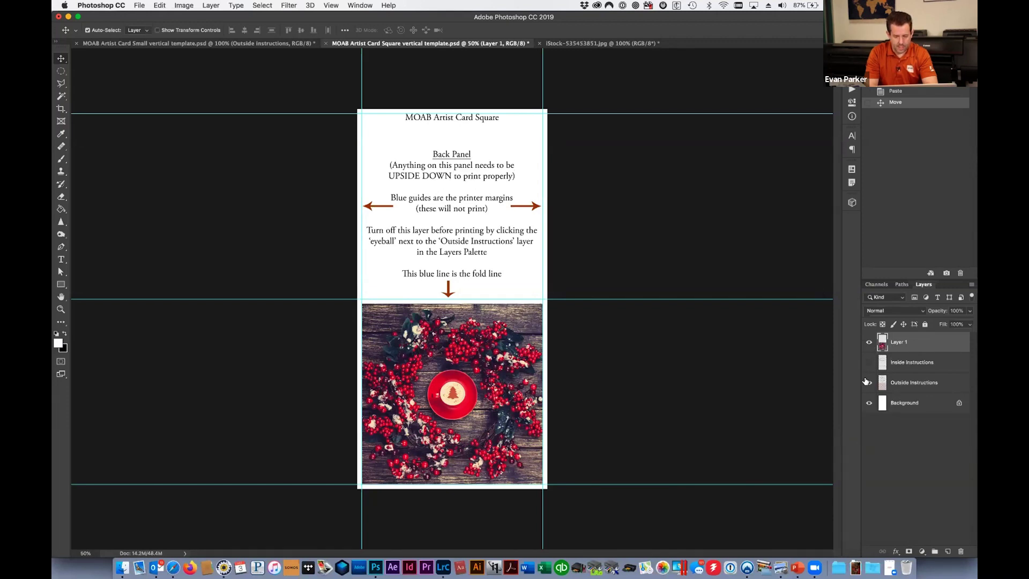
left_click(869, 382)
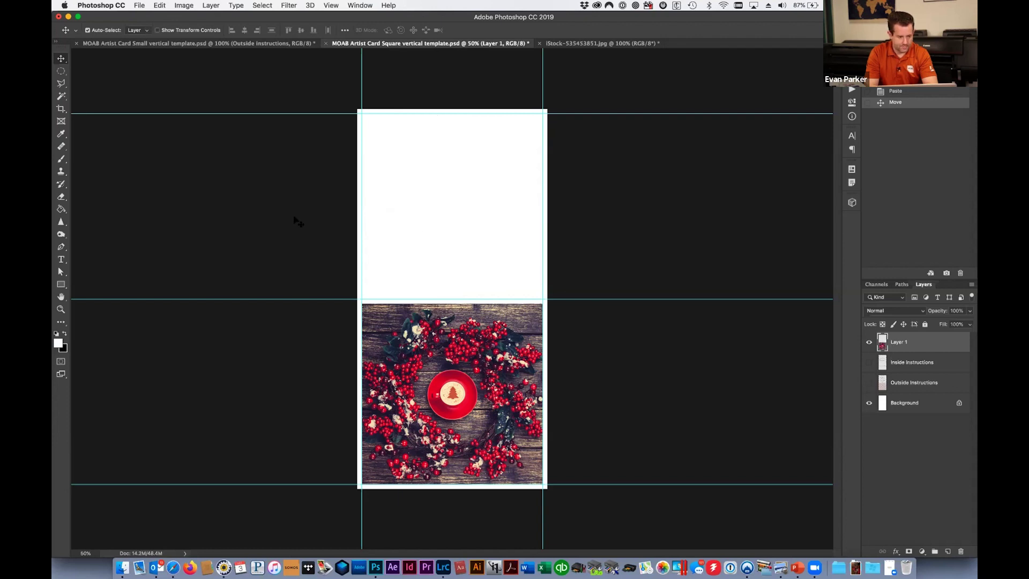
Step: Add a text box spanning the back panel between the side margin guides with the text "Happy Holidays 2021"
left_click(61, 260)
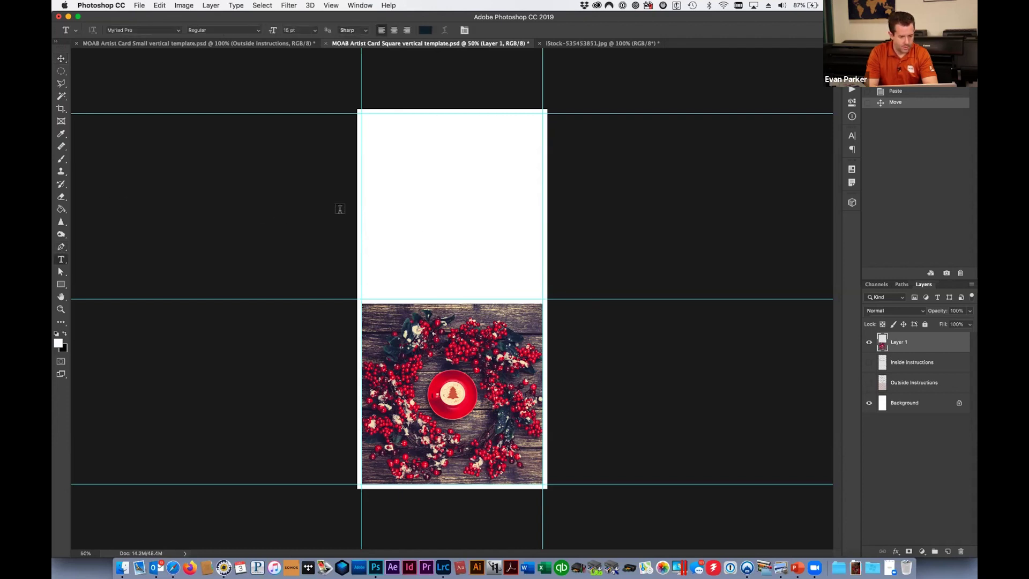
left_click_drag(362, 187, 542, 204)
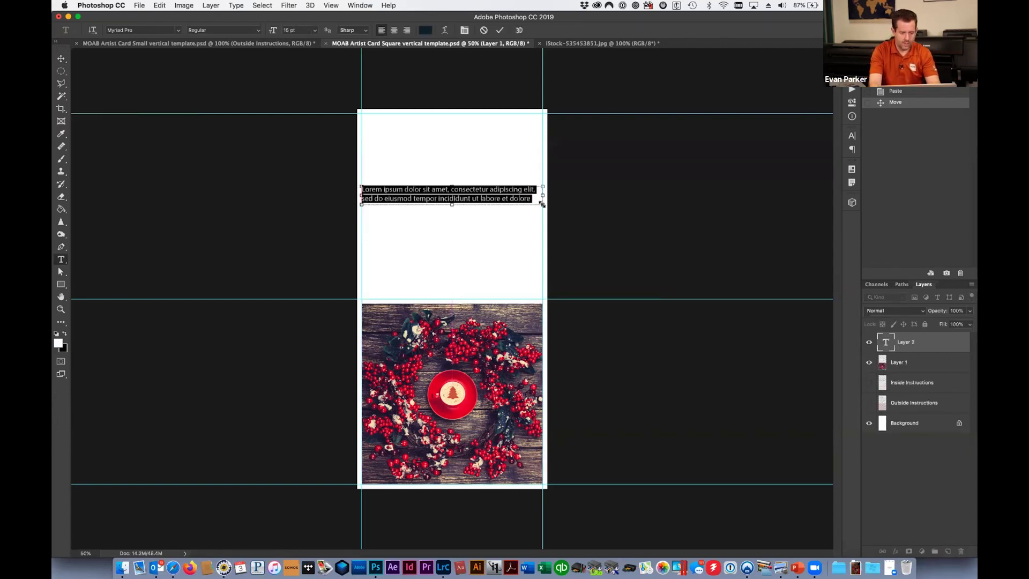
key("super+equal")
key("super+equal")
key("super+equal")
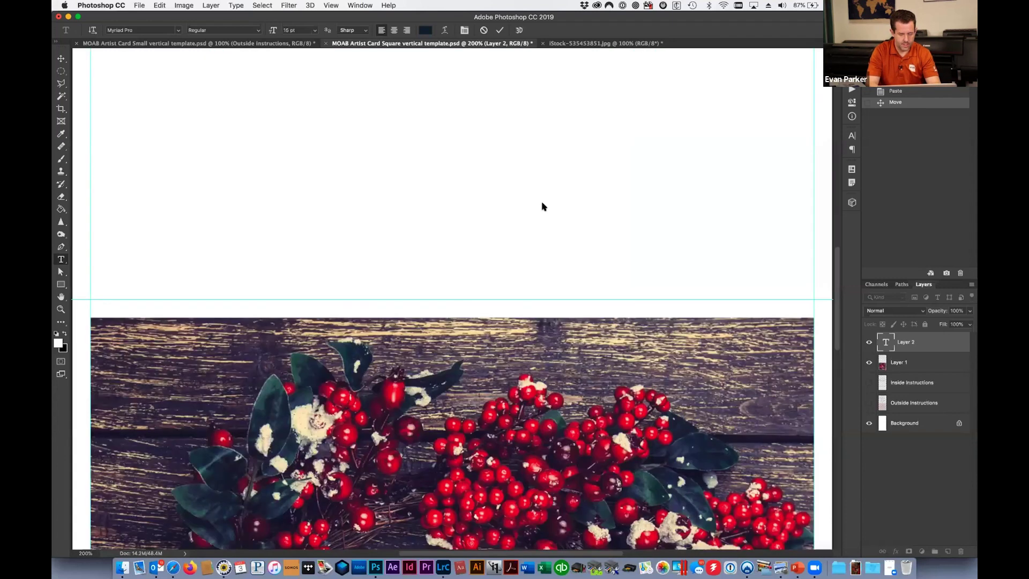
scroll(542, 206, "up", 5)
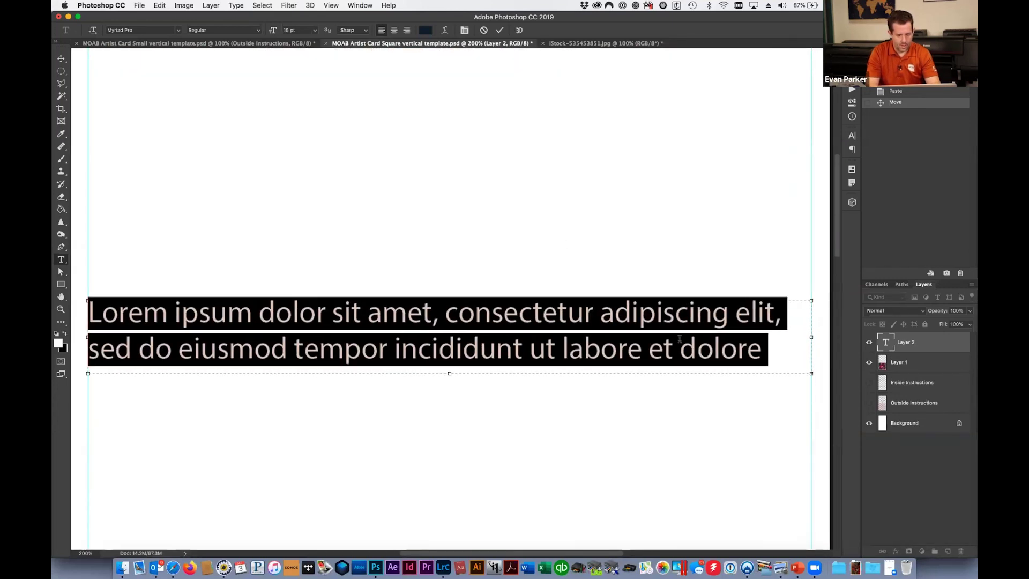
type("H")
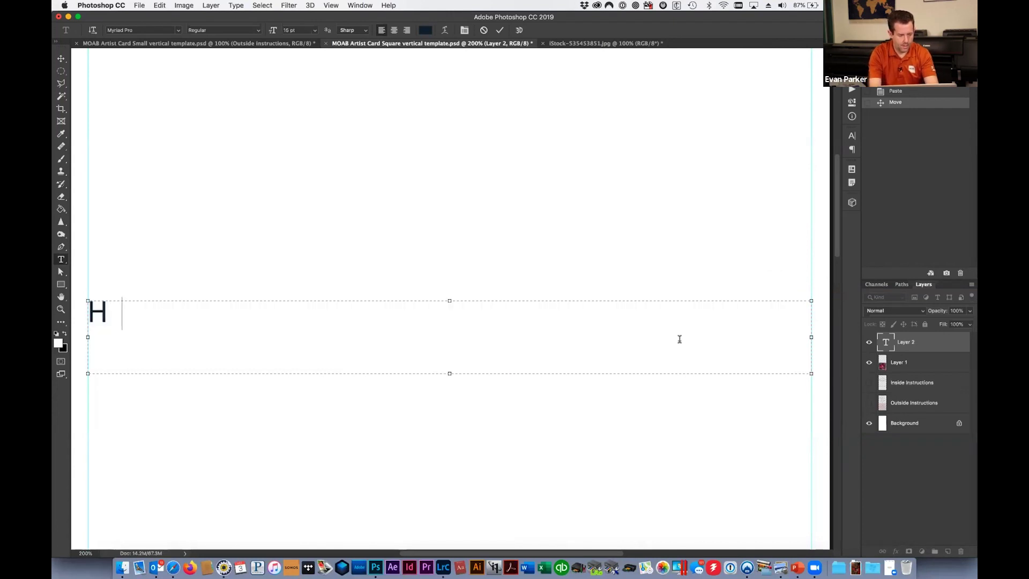
type("appy Holidays")
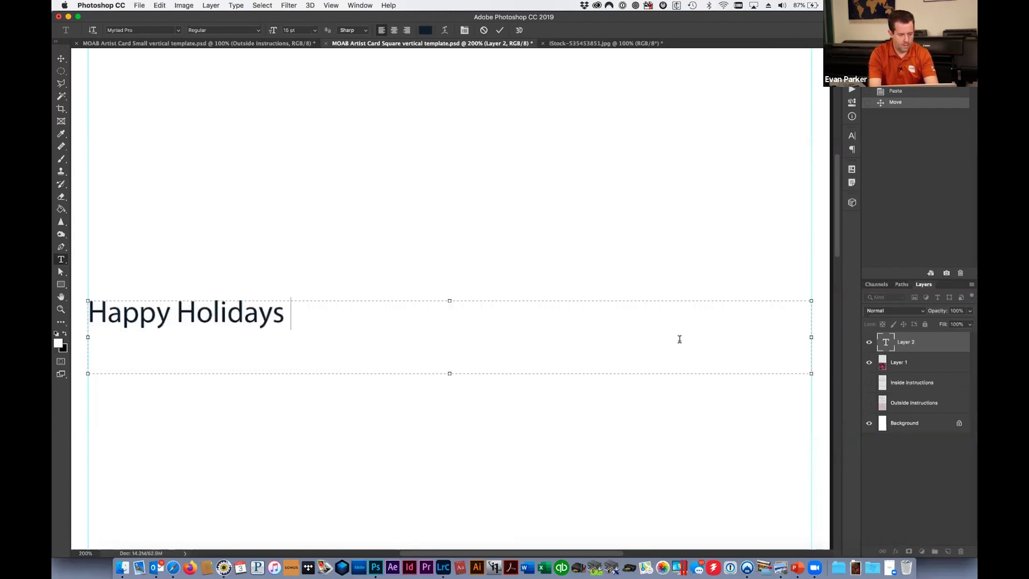
type(" 2021")
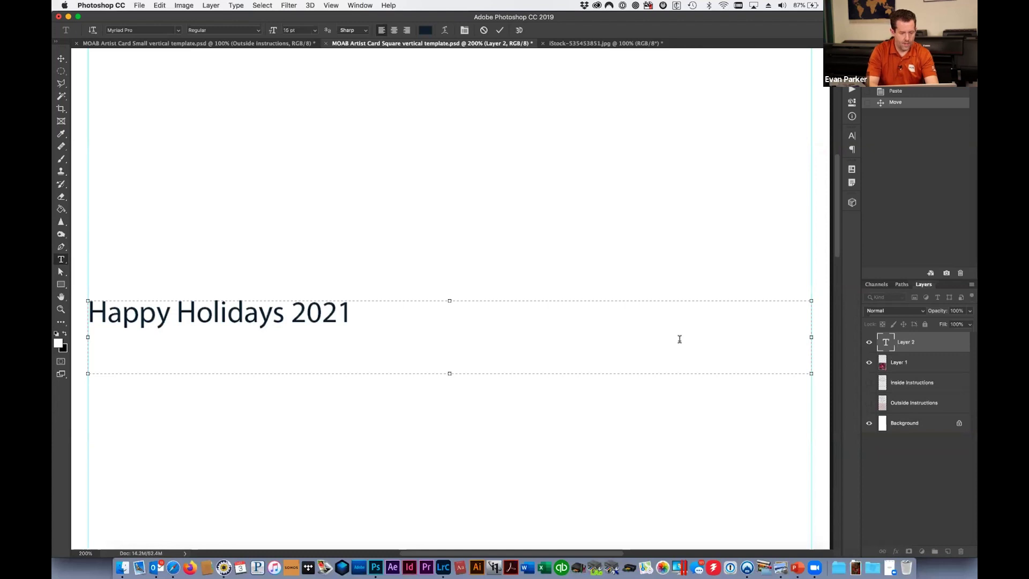
Step: Center the "Happy Holidays 2021" text within its text box and rotate it 180°
left_click_drag(356, 308, 78, 263)
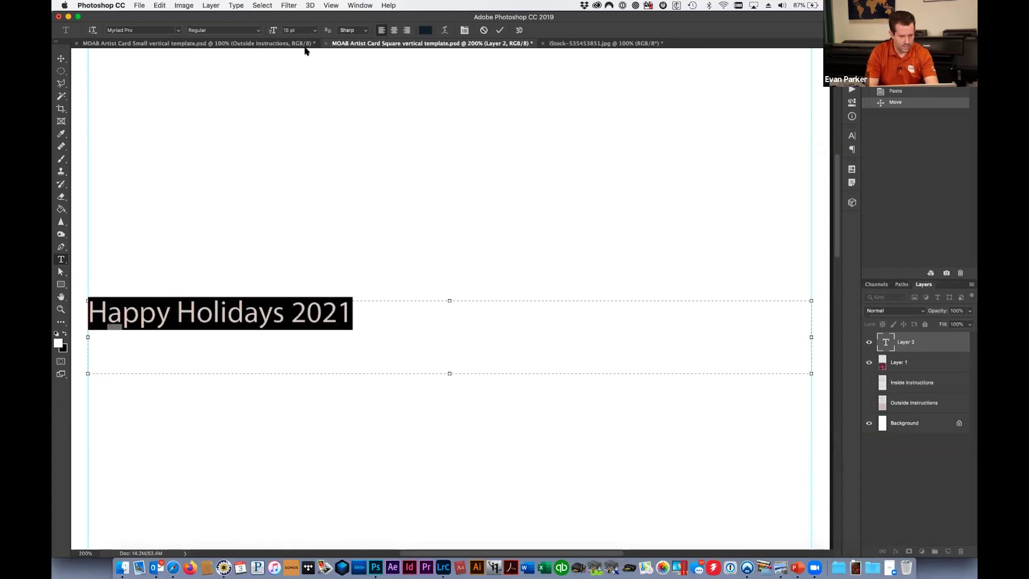
left_click(394, 30)
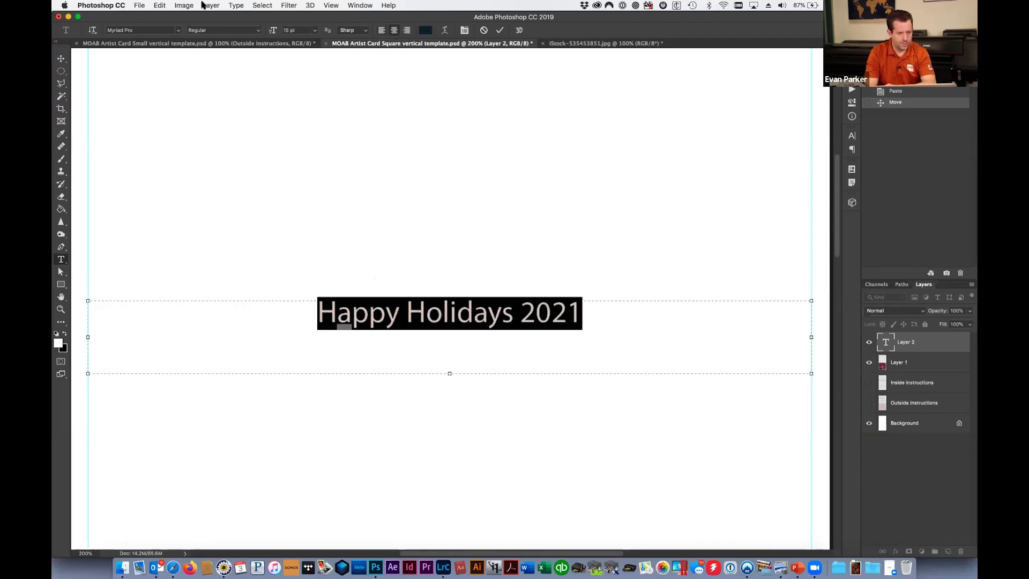
left_click(159, 6)
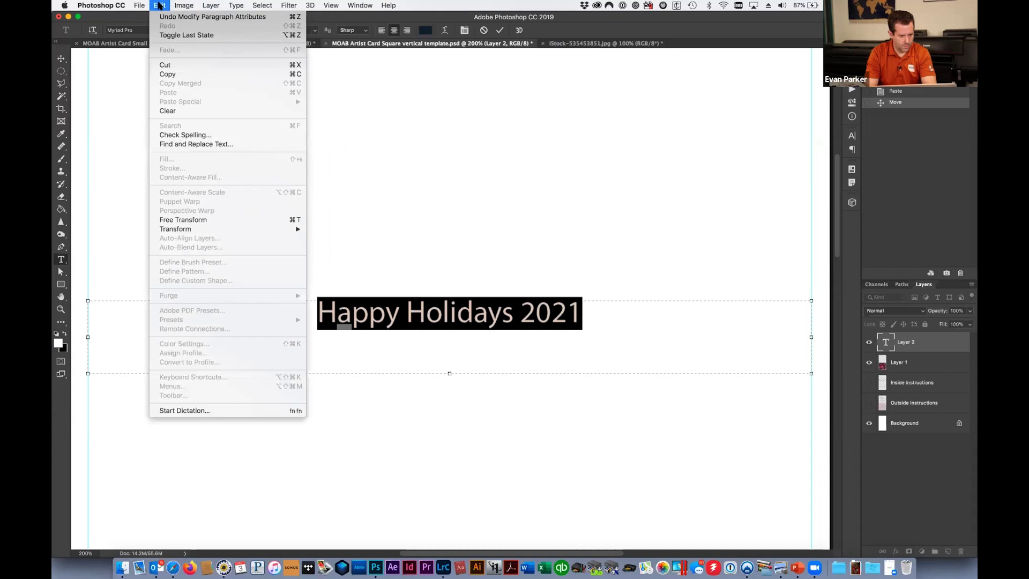
mouse_move(268, 231)
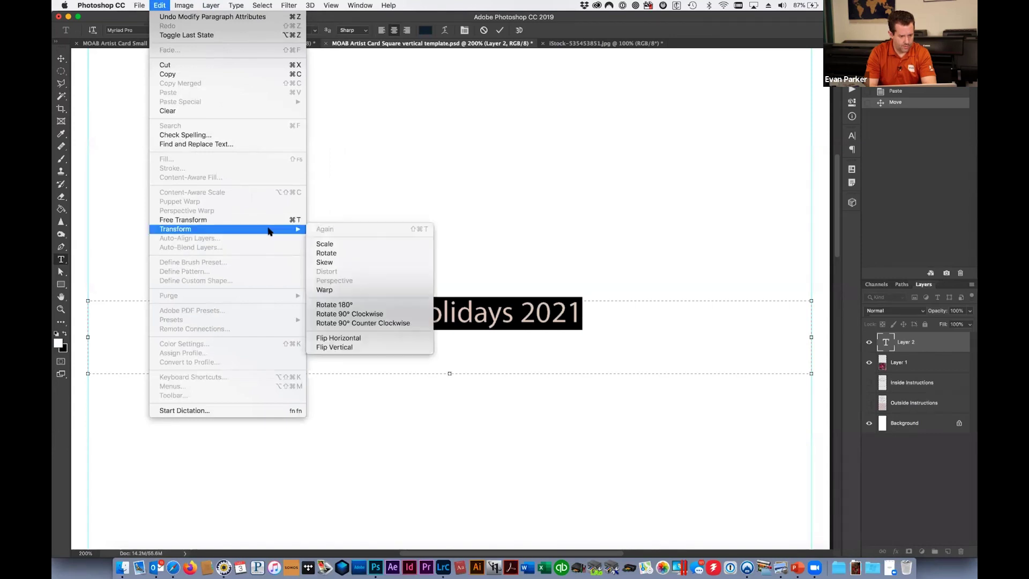
left_click(322, 304)
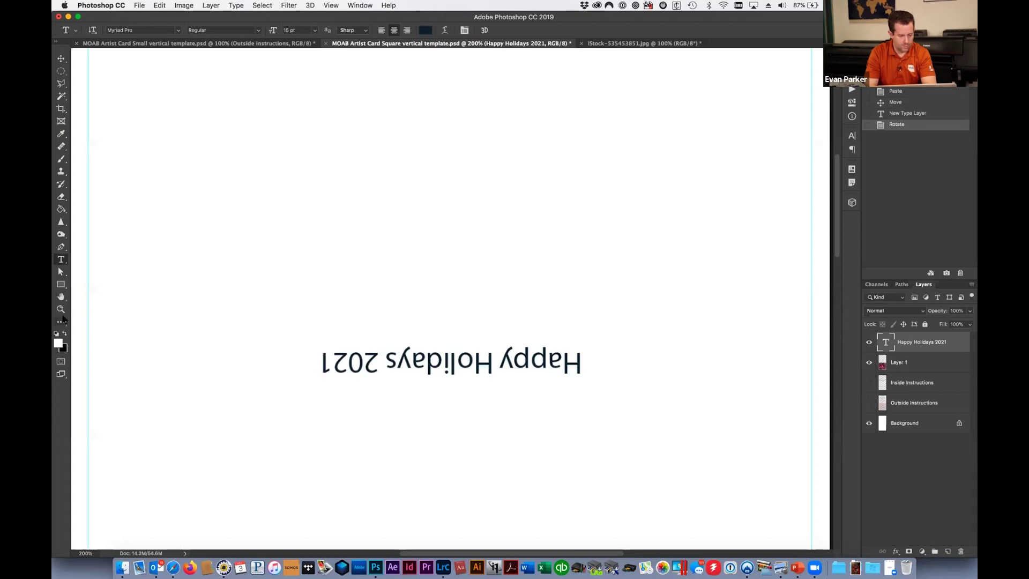
Step: Check the whole card against the Outside Instructions layer by briefly showing that layer and hiding it again
key("super+minus")
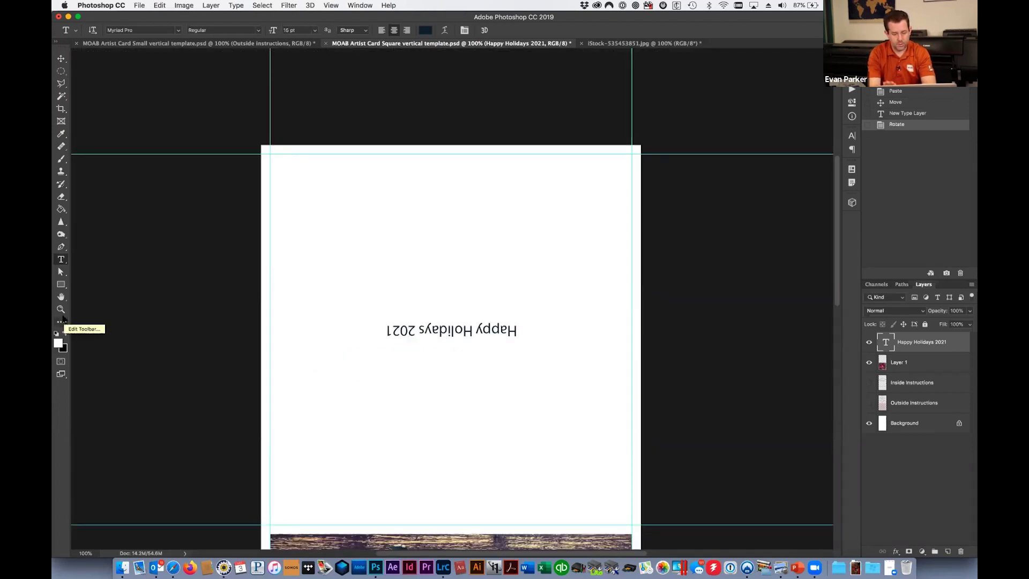
key("super+minus")
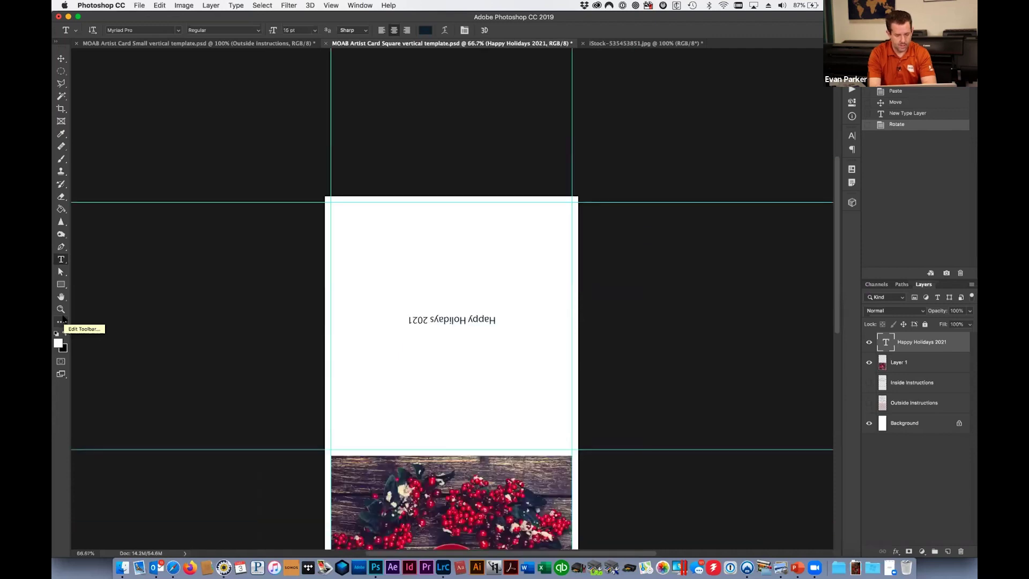
key("super+0")
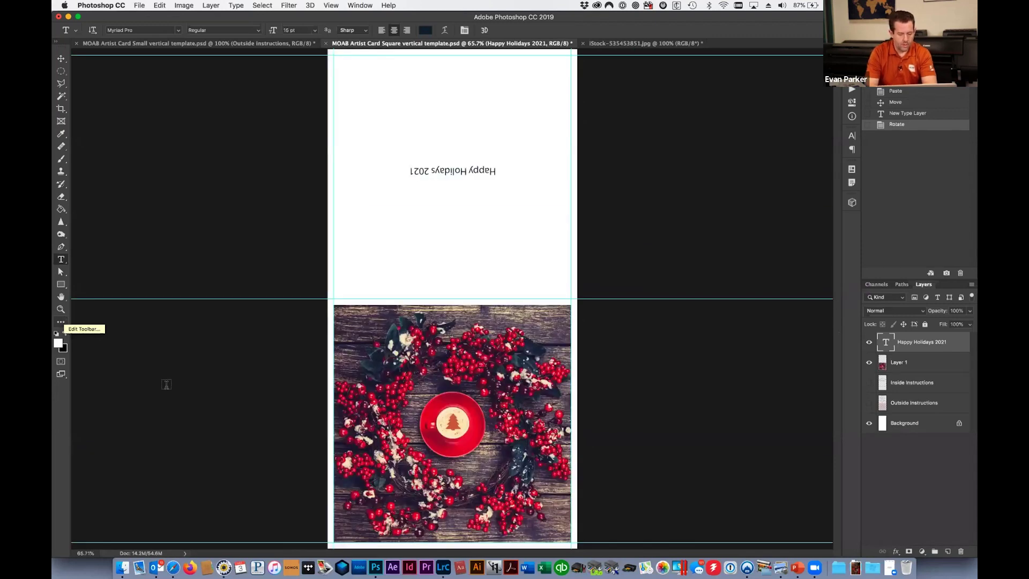
left_click(868, 404)
left_click(869, 405)
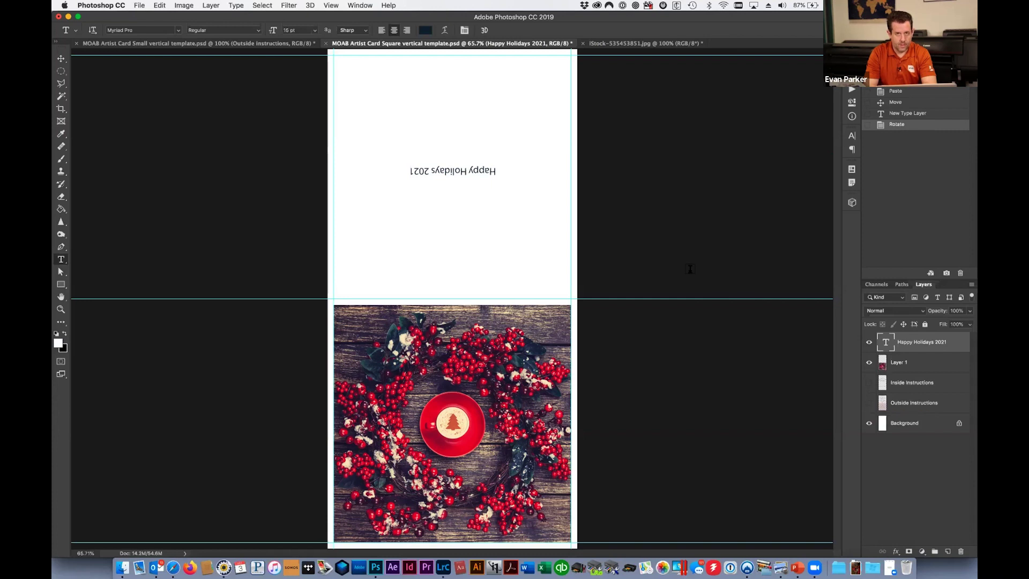
Step: Open the print settings for the card and choose EPSON P700 USB as the printer
left_click(139, 5)
left_click(154, 257)
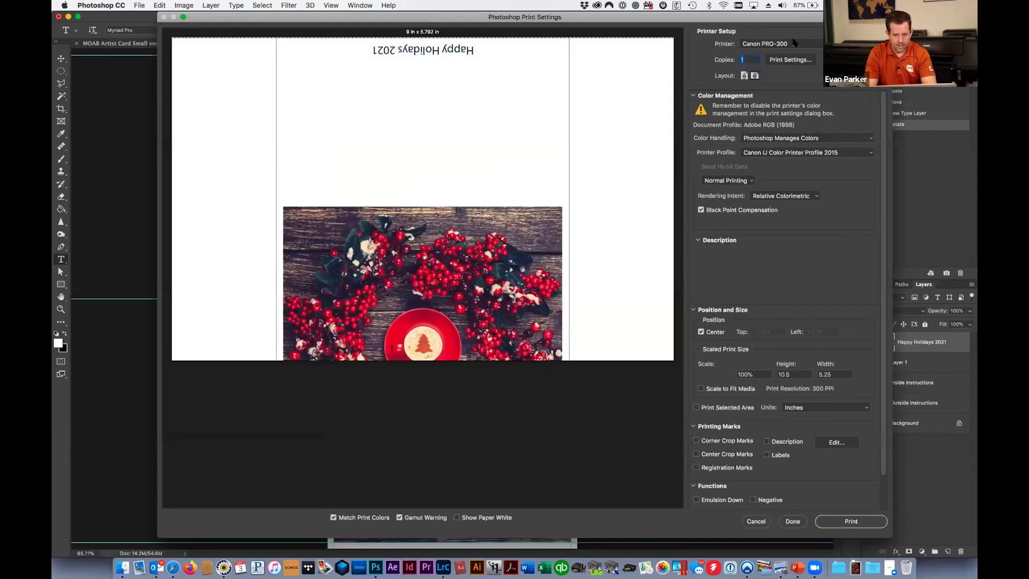
left_click_drag(373, 16, 347, 36)
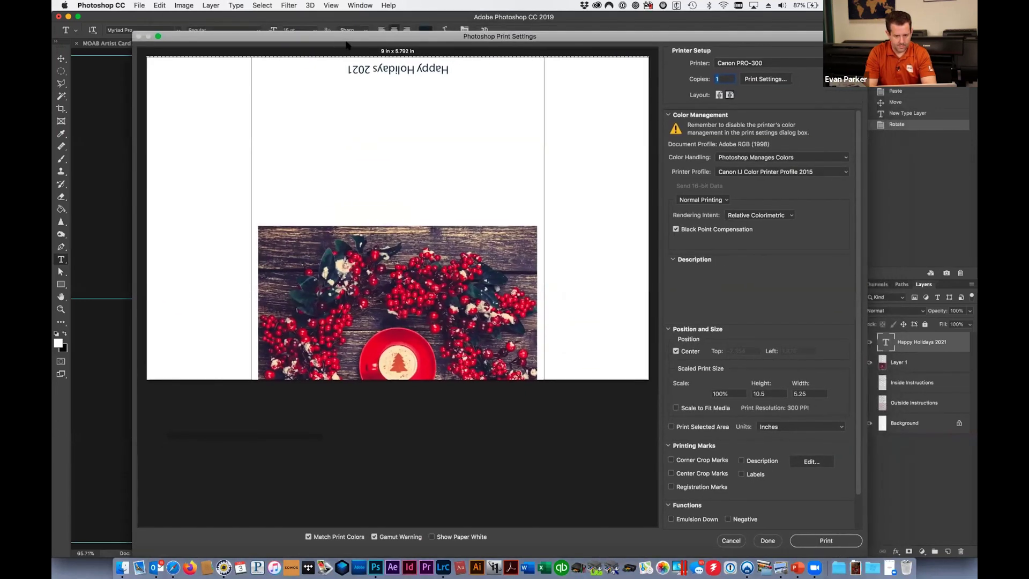
left_click(797, 65)
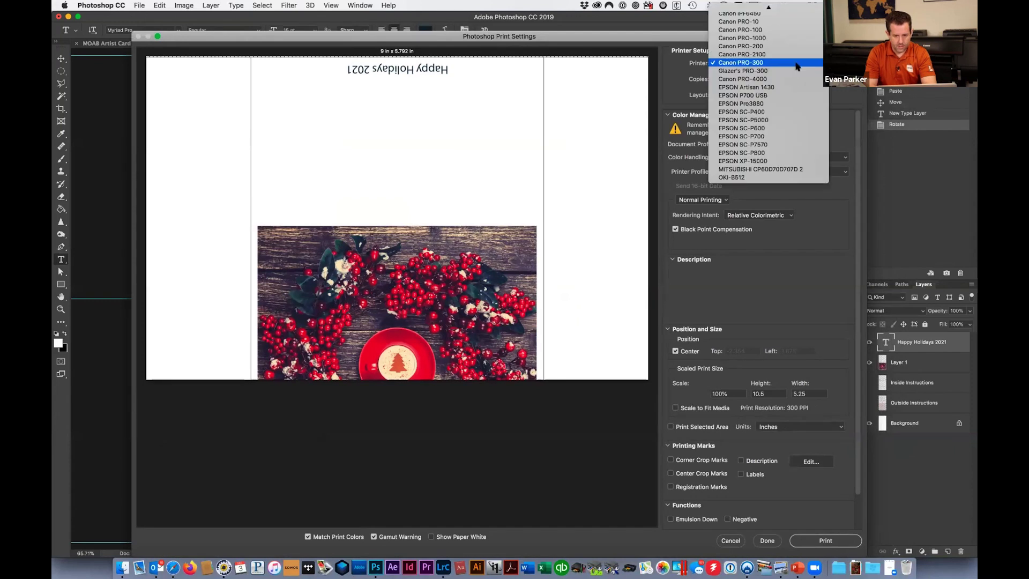
left_click(795, 95)
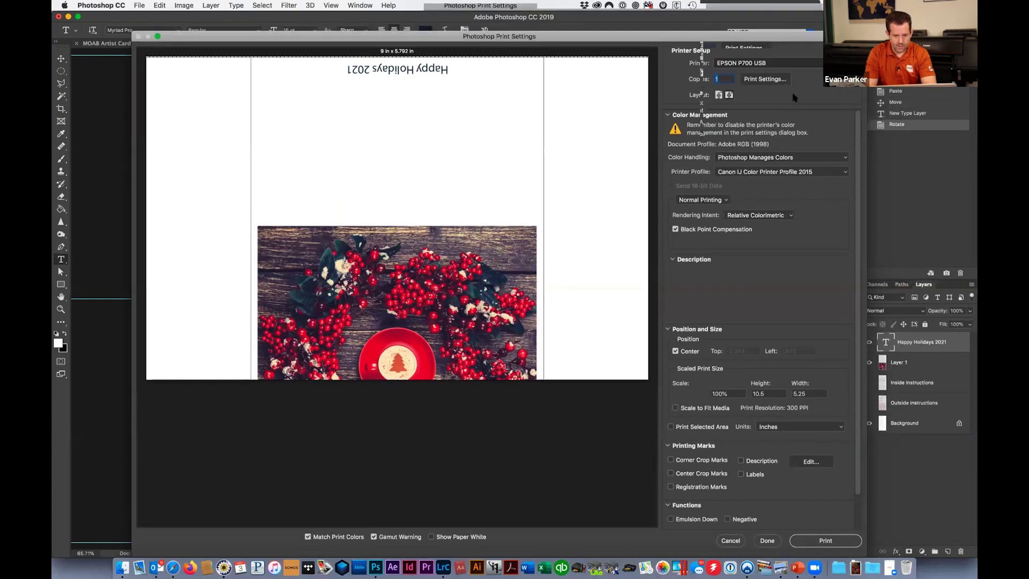
Step: Set color handling to Photoshop Manages Colors with the MOAB Artist Card P700 UPPPM.icc printer profile
left_click(798, 159)
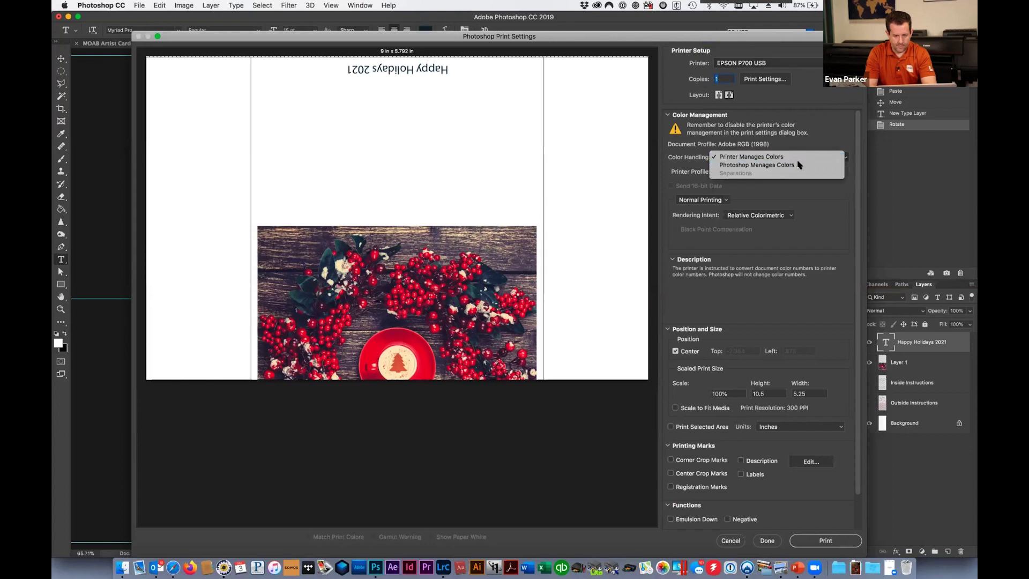
left_click(756, 165)
left_click(795, 171)
left_click(784, 287)
left_click(766, 172)
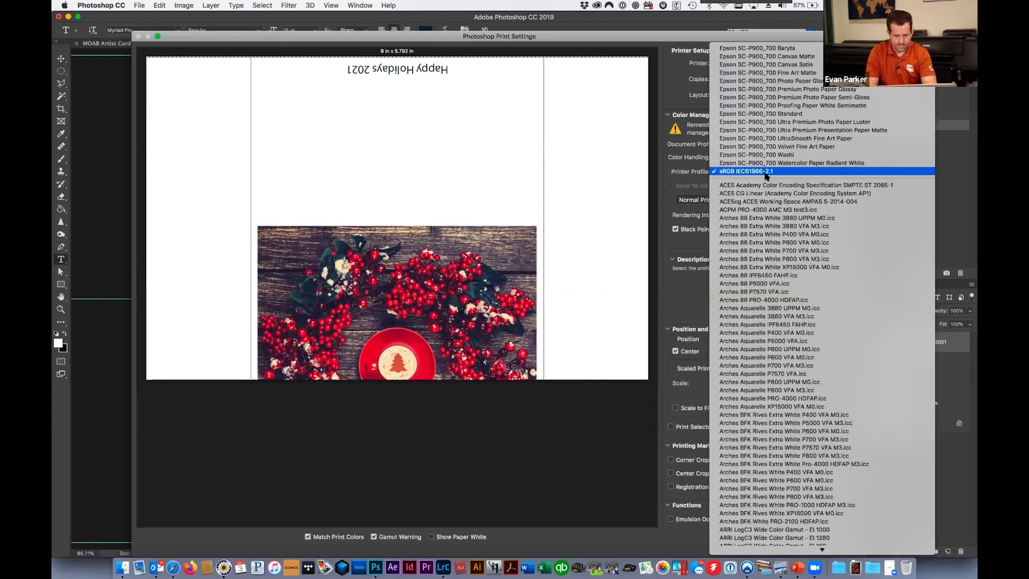
scroll(793, 300, "down", 15)
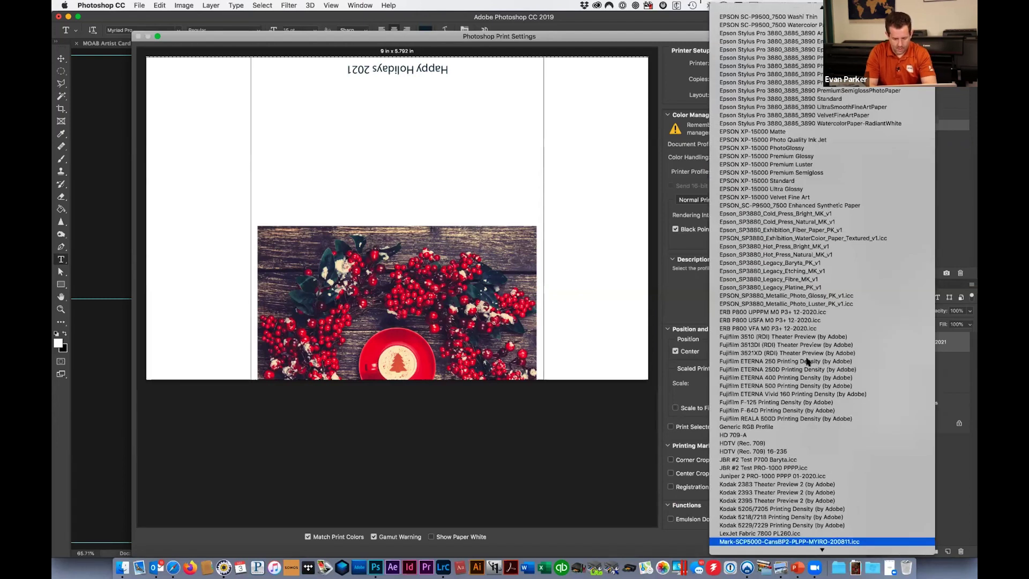
scroll(807, 362, "down", 8)
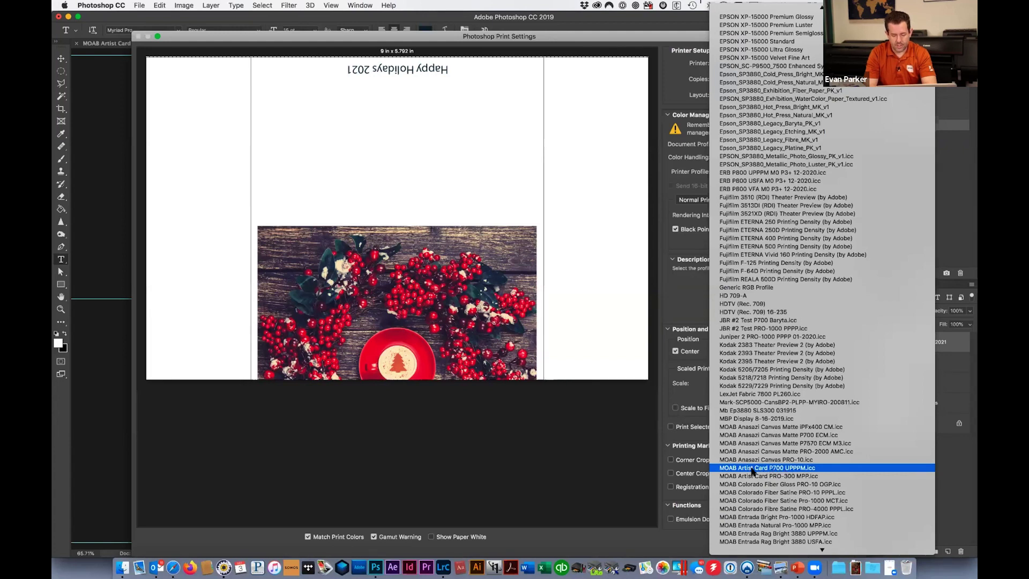
left_click(797, 468)
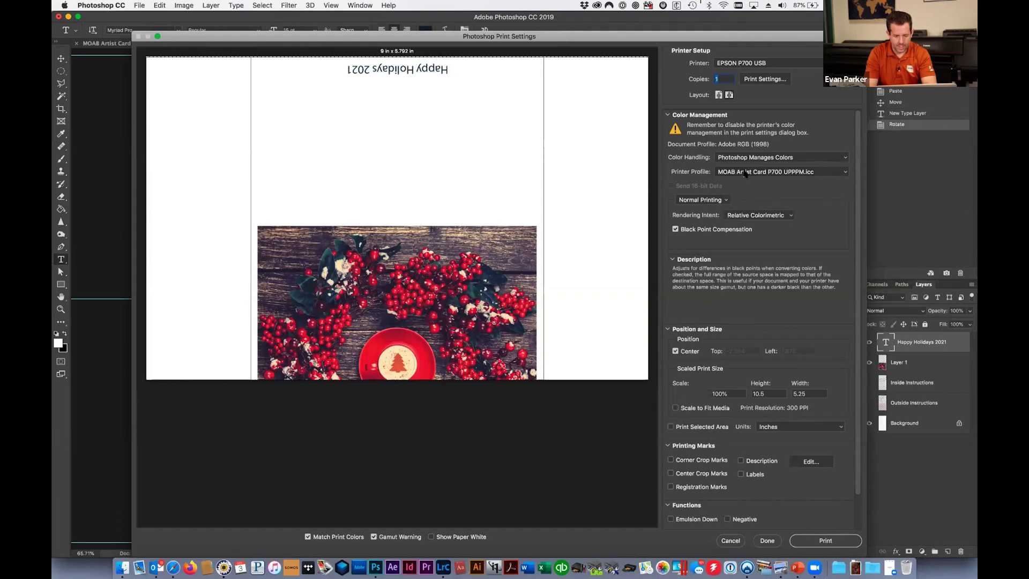
Step: Examine the dimensions and margins of the Artist Card Small entry among the printer's custom paper sizes
left_click(762, 78)
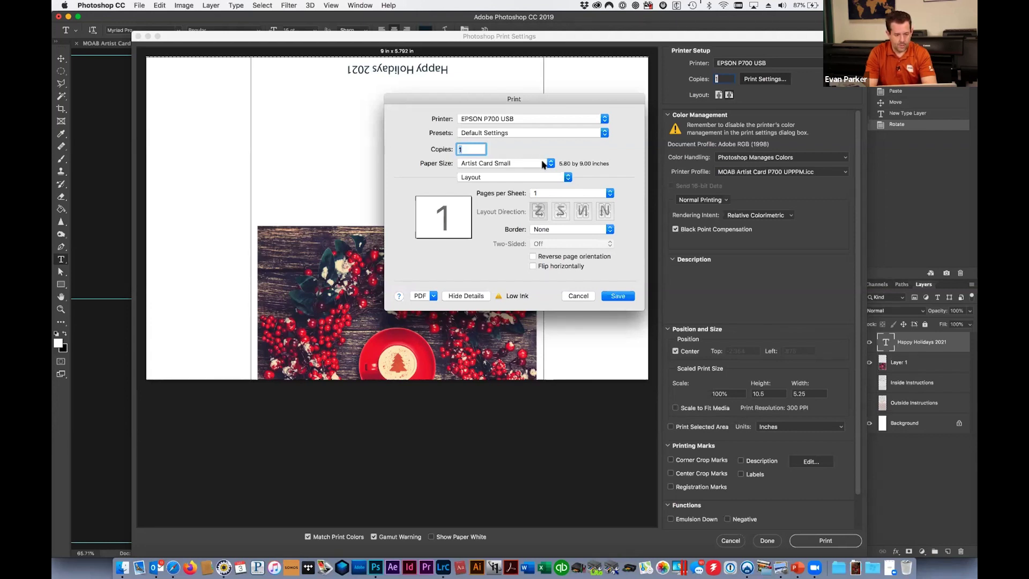
left_click(544, 164)
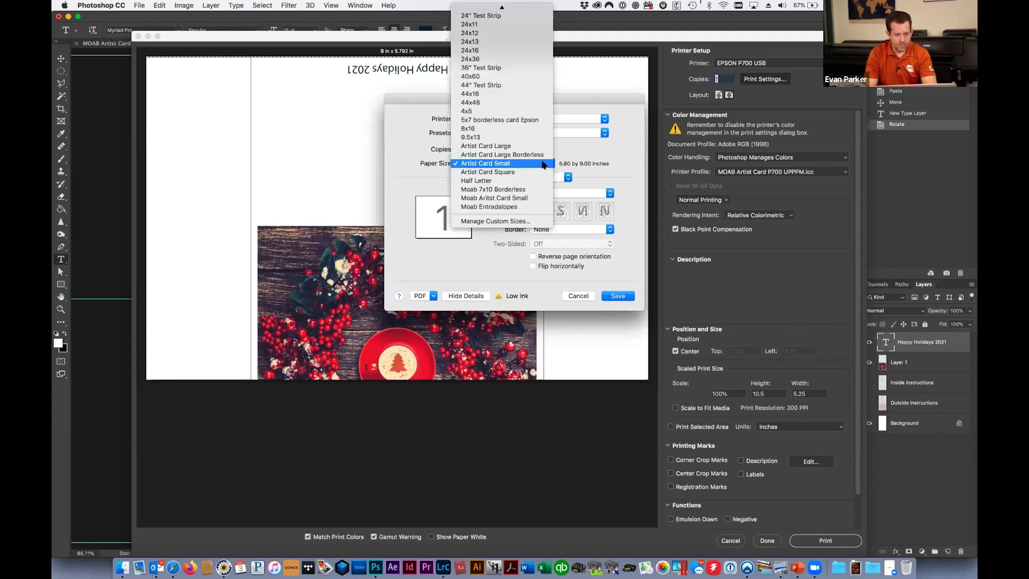
left_click(499, 223)
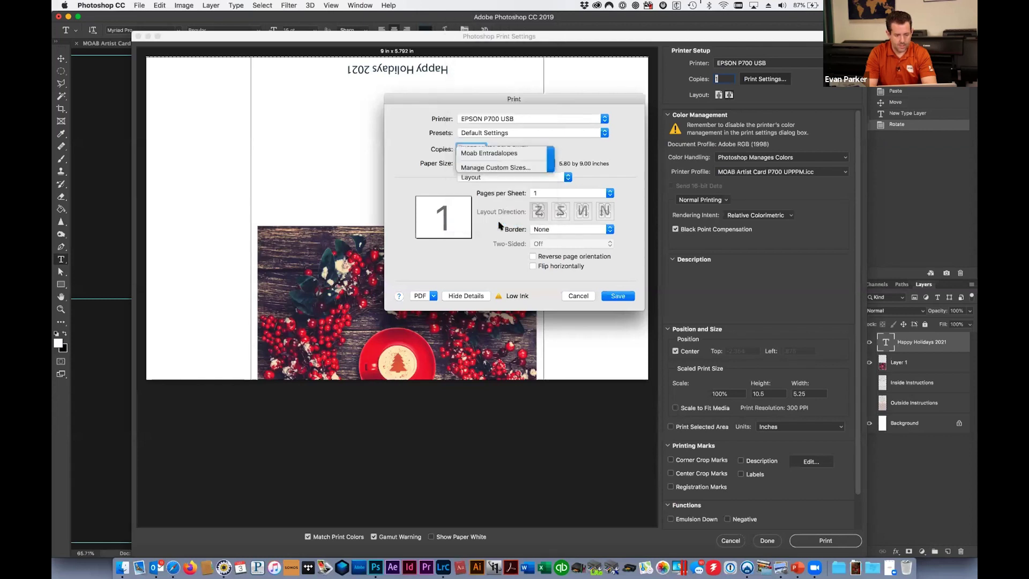
scroll(472, 153, "down", 10)
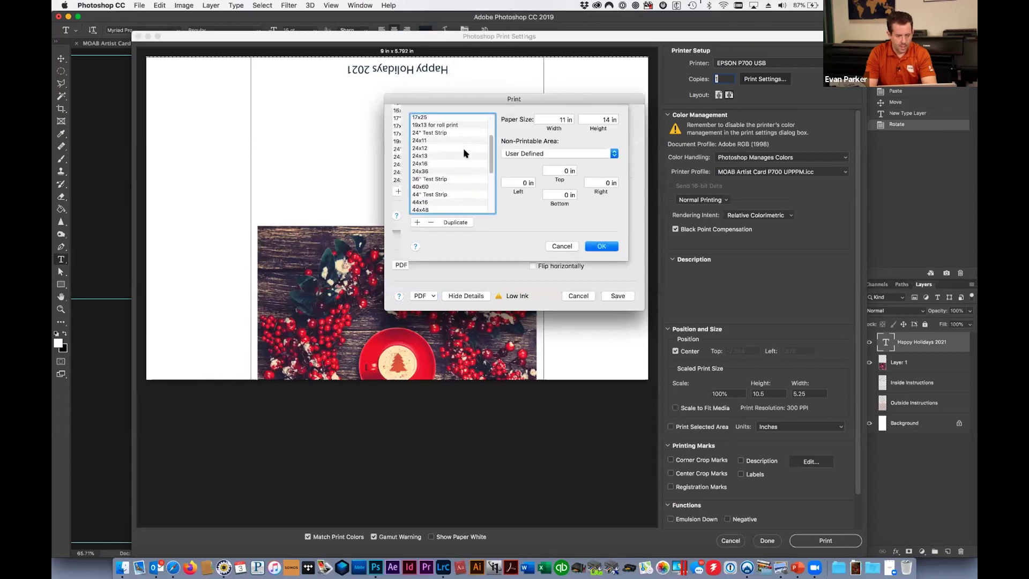
left_click(460, 170)
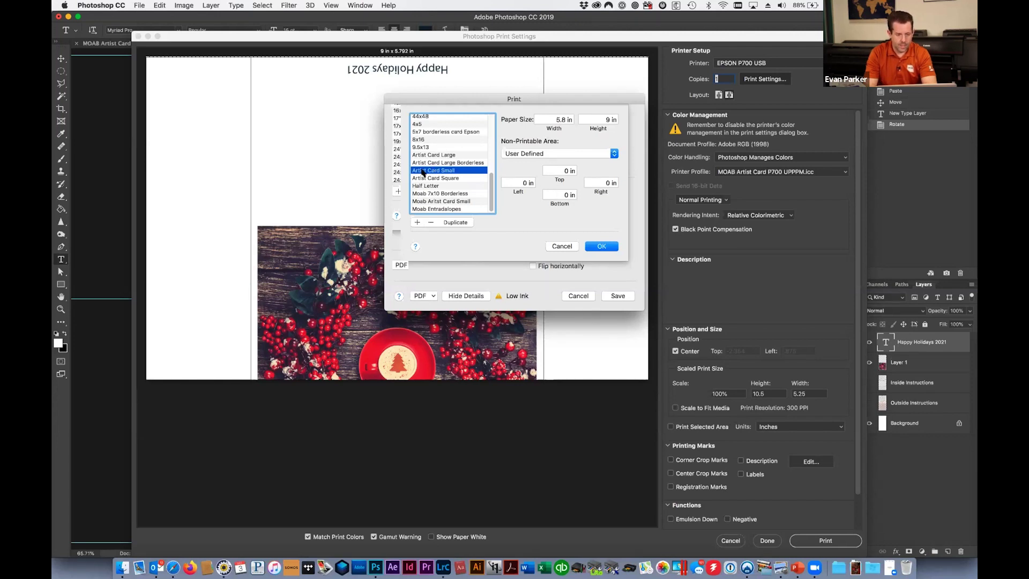
left_click(601, 247)
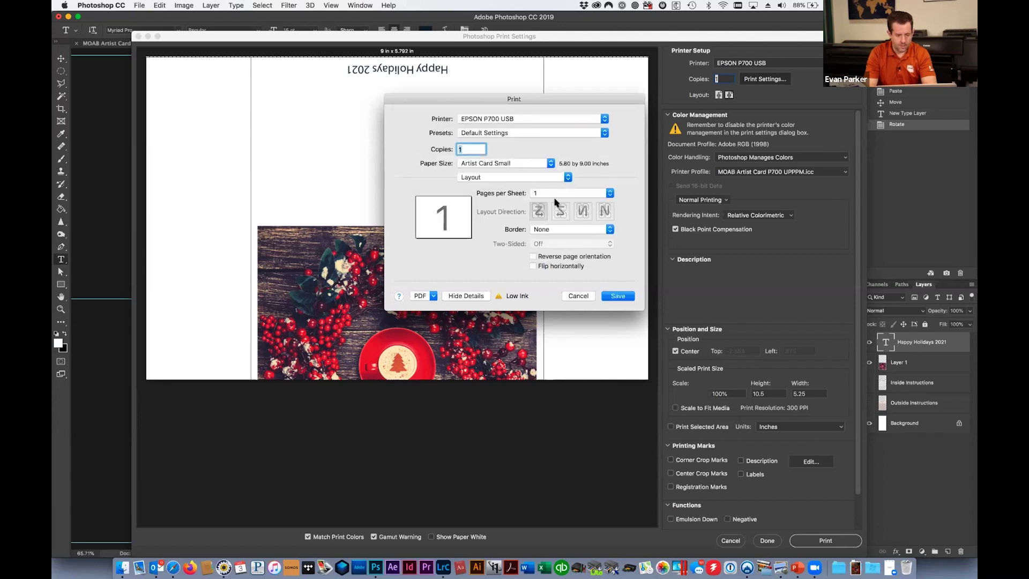
Step: Choose Ultra Premium Presentation Paper Matte as the media type in the EPSON printer settings and save them
left_click(550, 178)
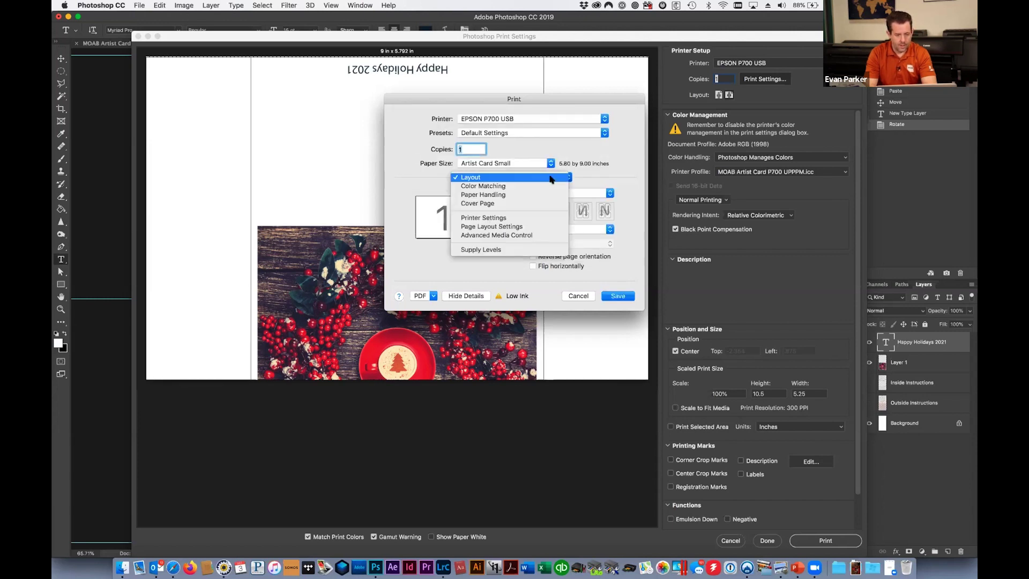
left_click(545, 219)
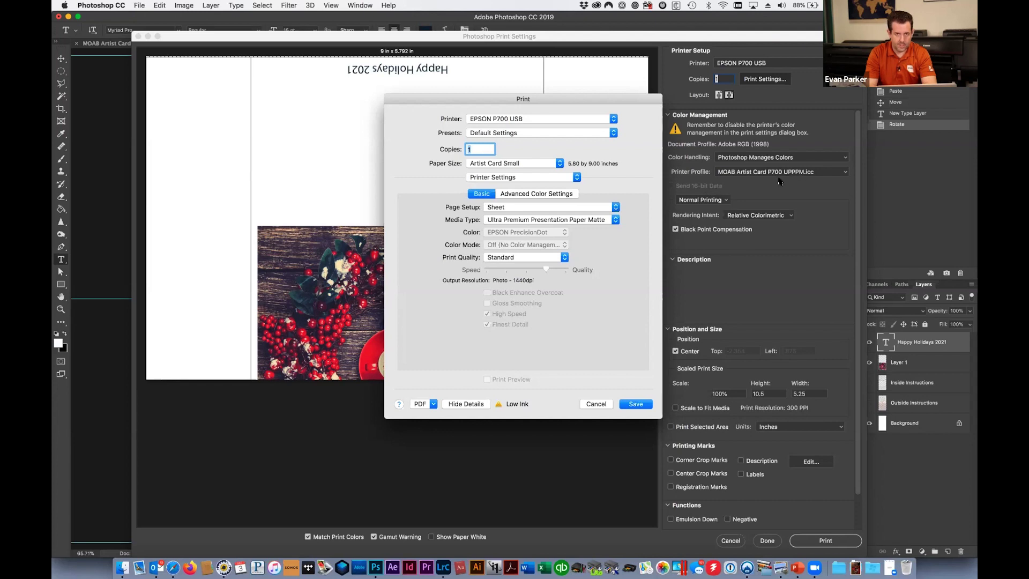
mouse_move(600, 224)
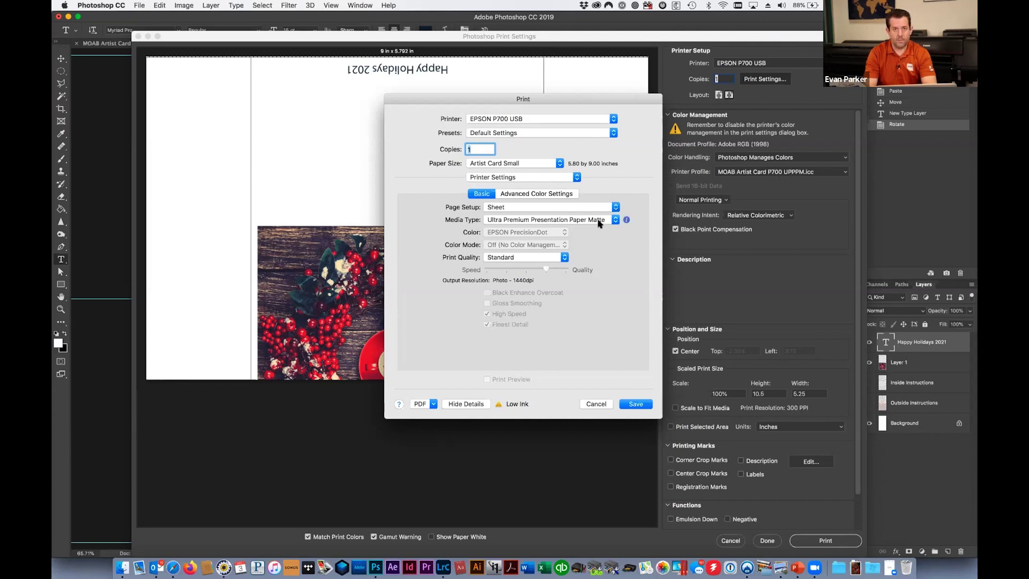
left_click(601, 221)
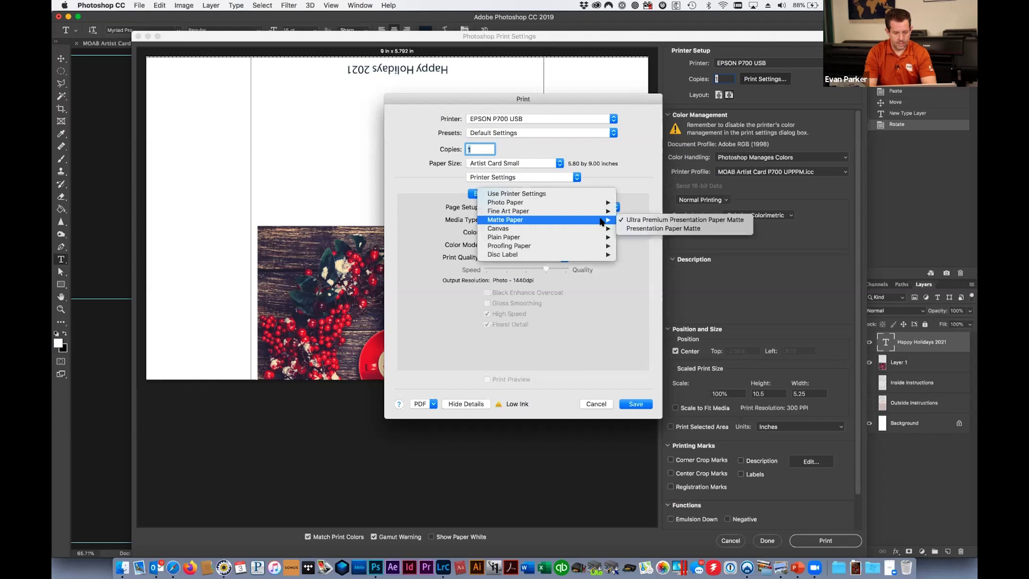
left_click(626, 220)
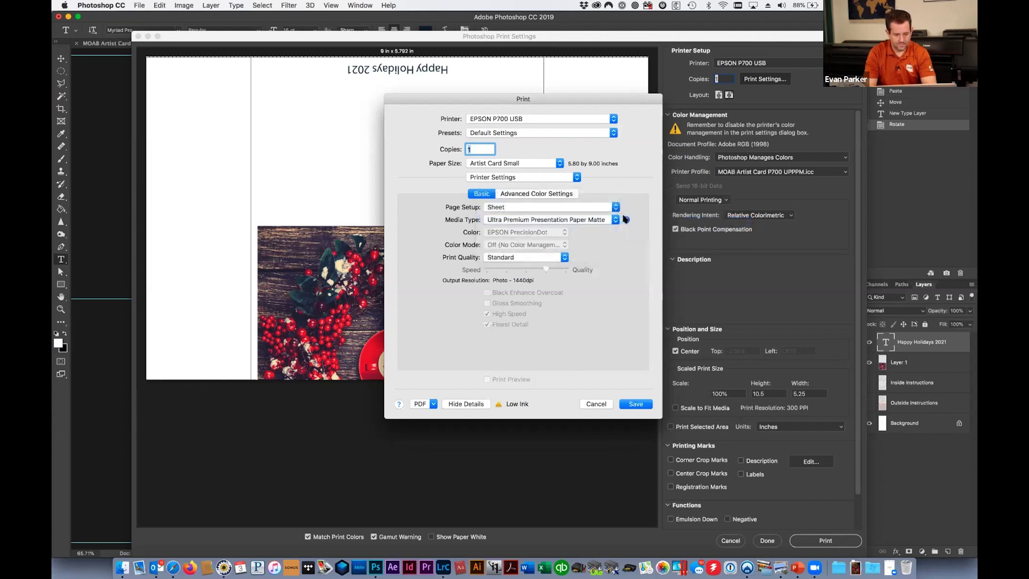
left_click(635, 405)
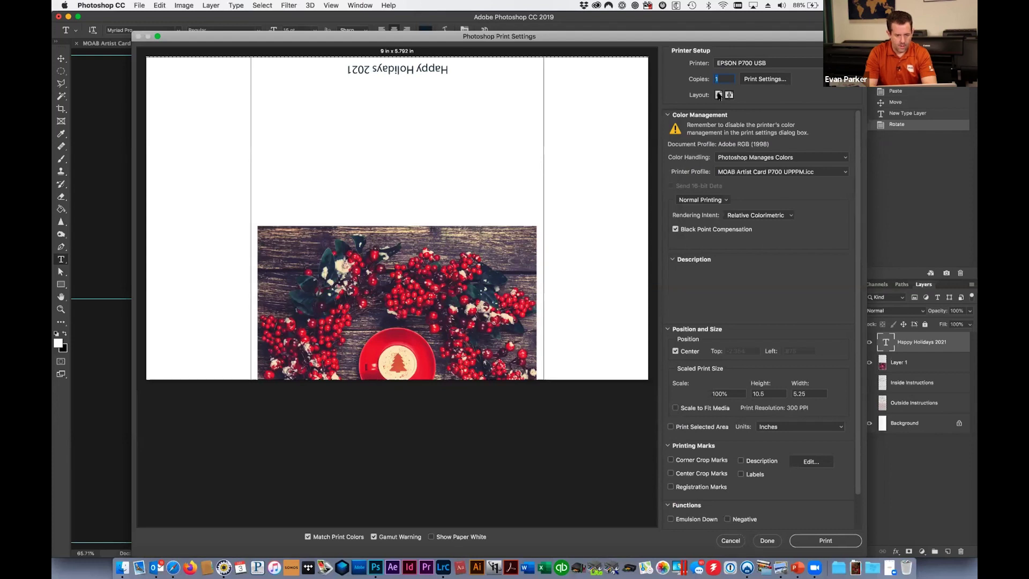
Step: Print the card in portrait orientation with the paper size set to Artist Card Square
left_click(719, 95)
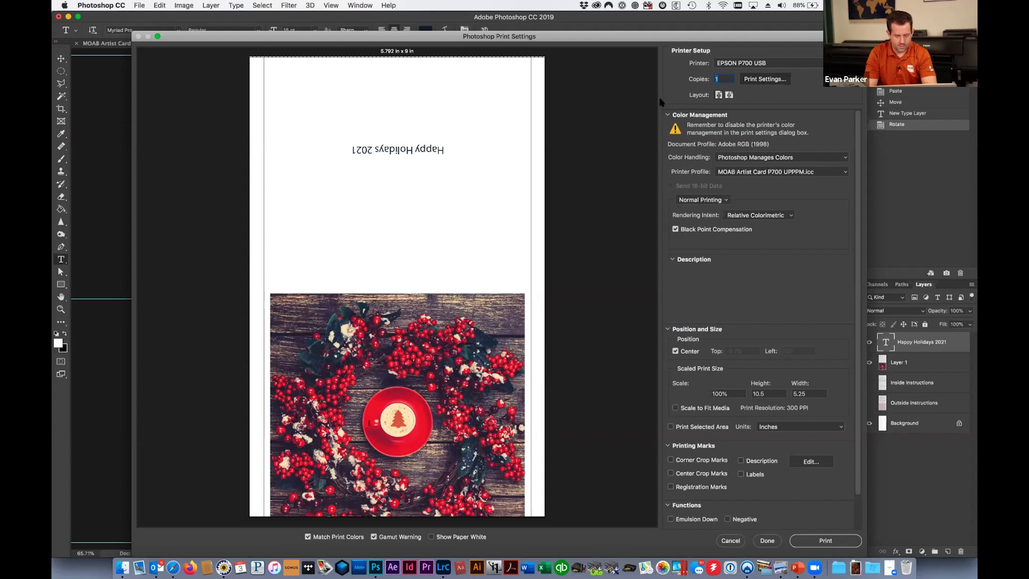
left_click(507, 163)
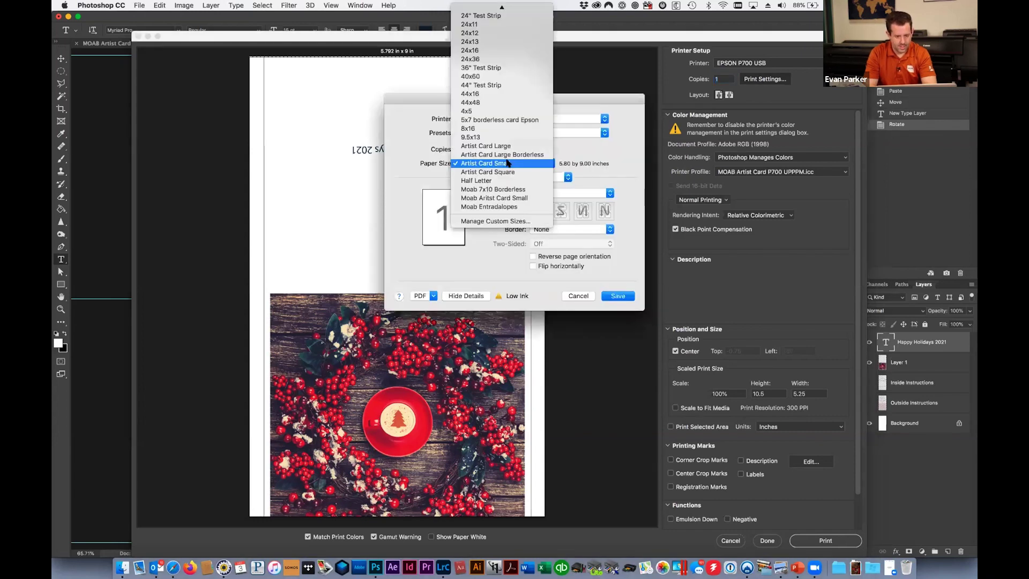
left_click(511, 172)
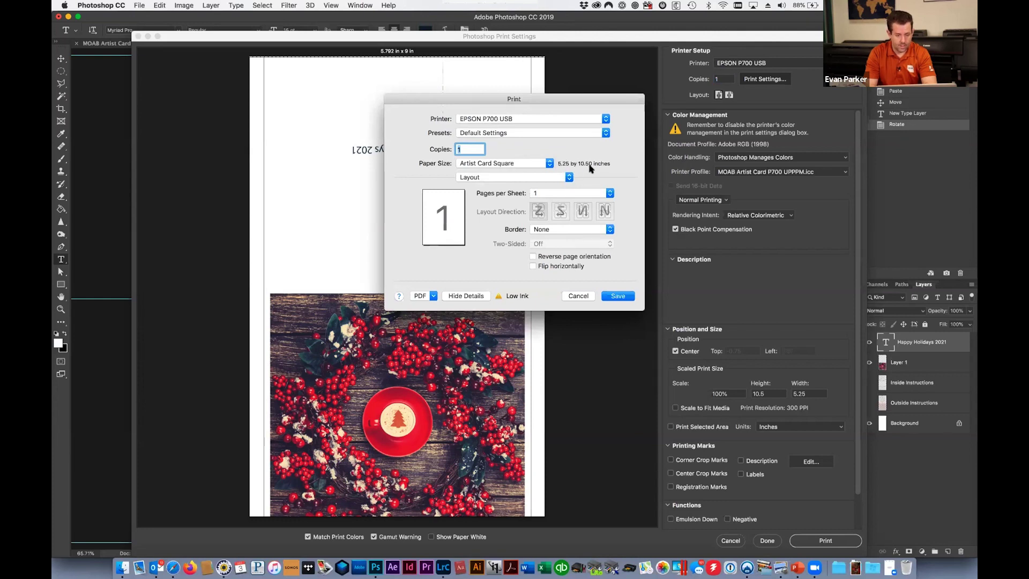
left_click(620, 297)
left_click(619, 297)
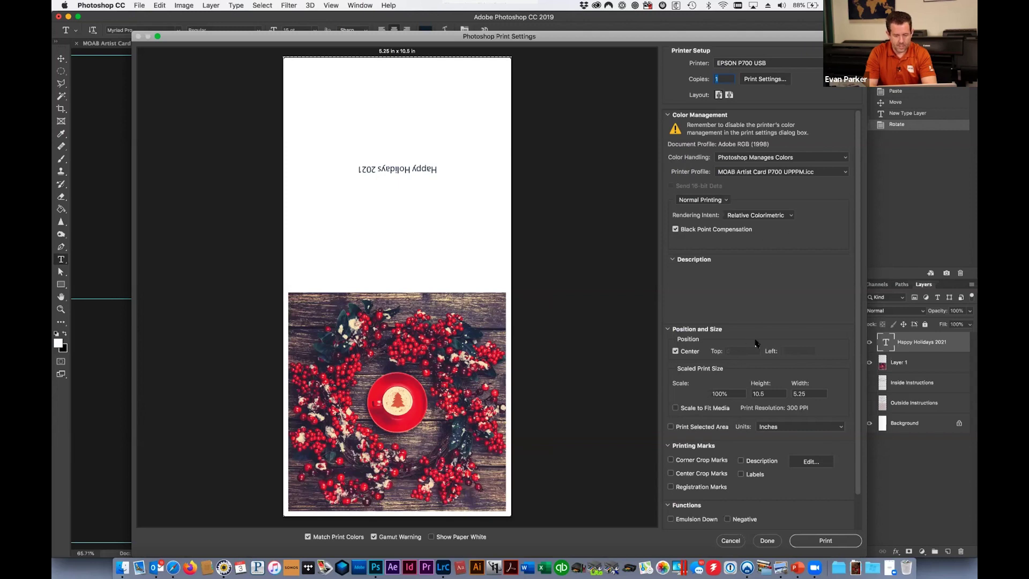
left_click(826, 542)
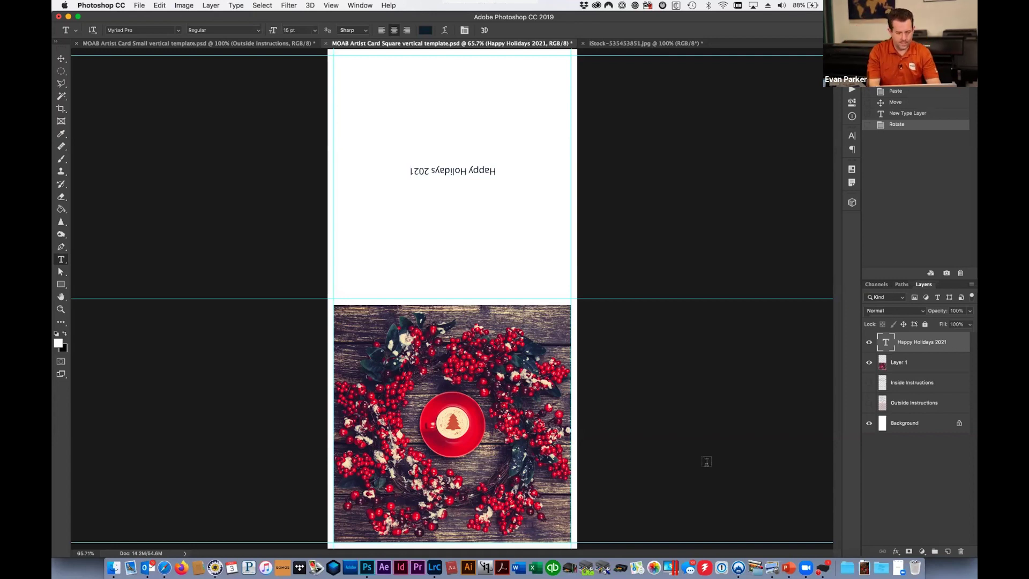
Step: Remove the stalled card job from the EPSON P700 USB print queue and return to Photoshop
left_click(823, 567)
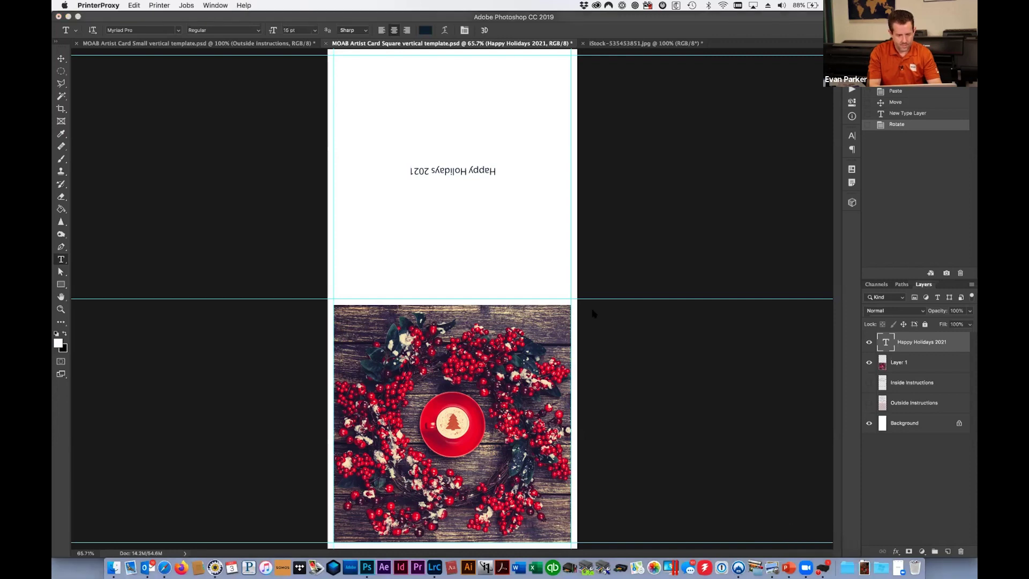
left_click(286, 285)
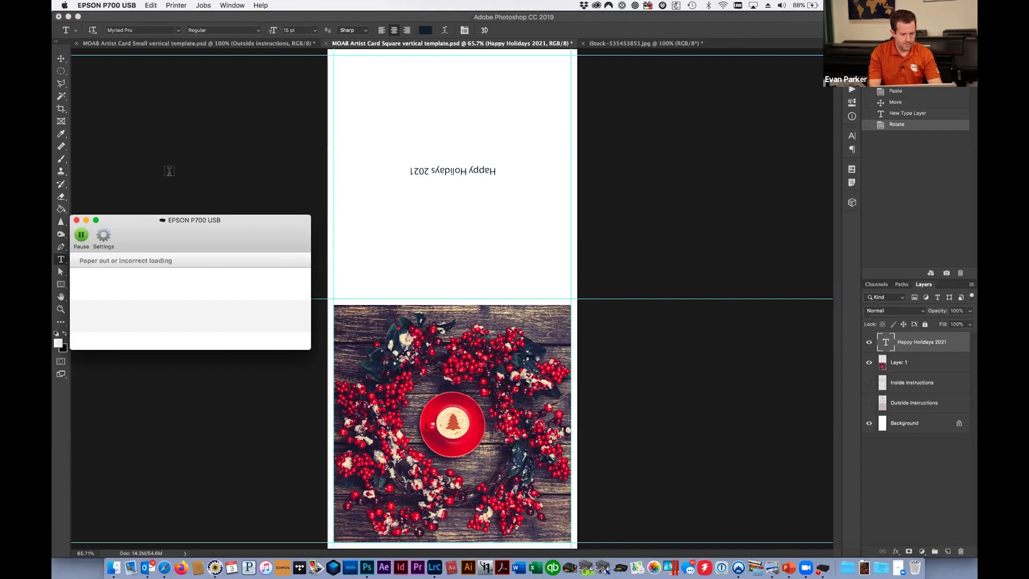
left_click(169, 171)
Step: Keep the paper size at Artist Card Square, set the printer's page setup to Sheet, and save the print settings
key("super+p")
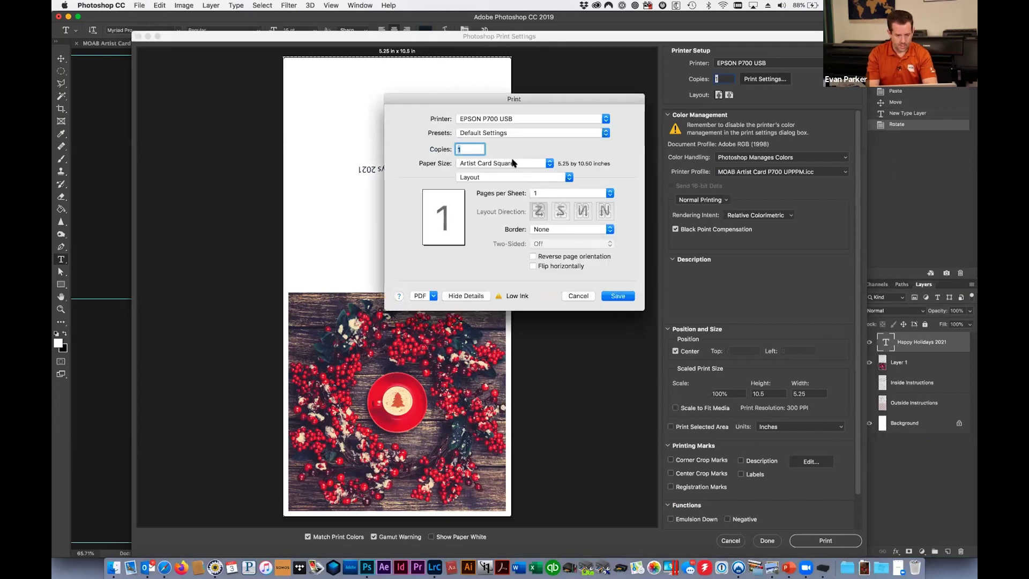
left_click(513, 164)
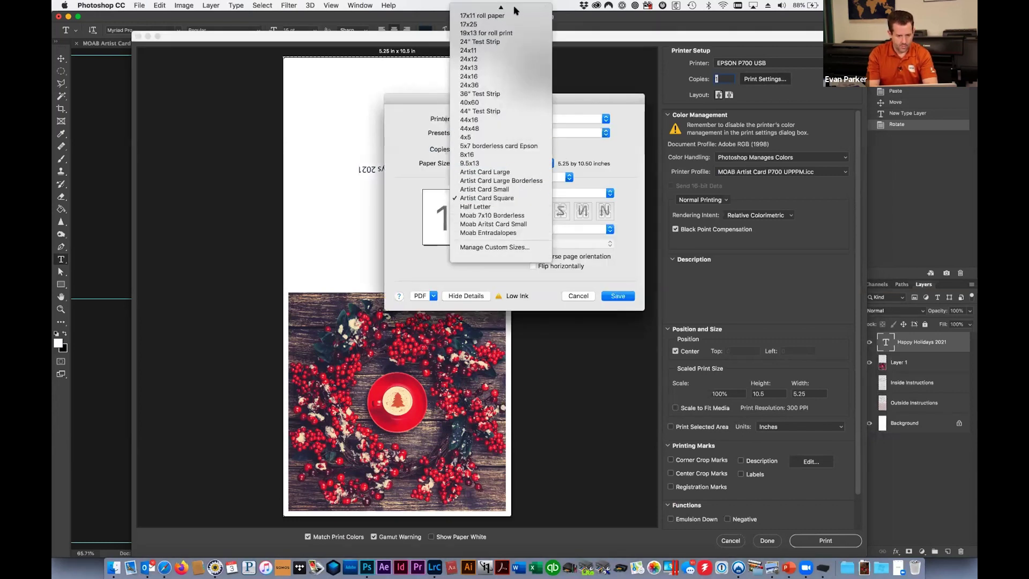
mouse_move(514, 46)
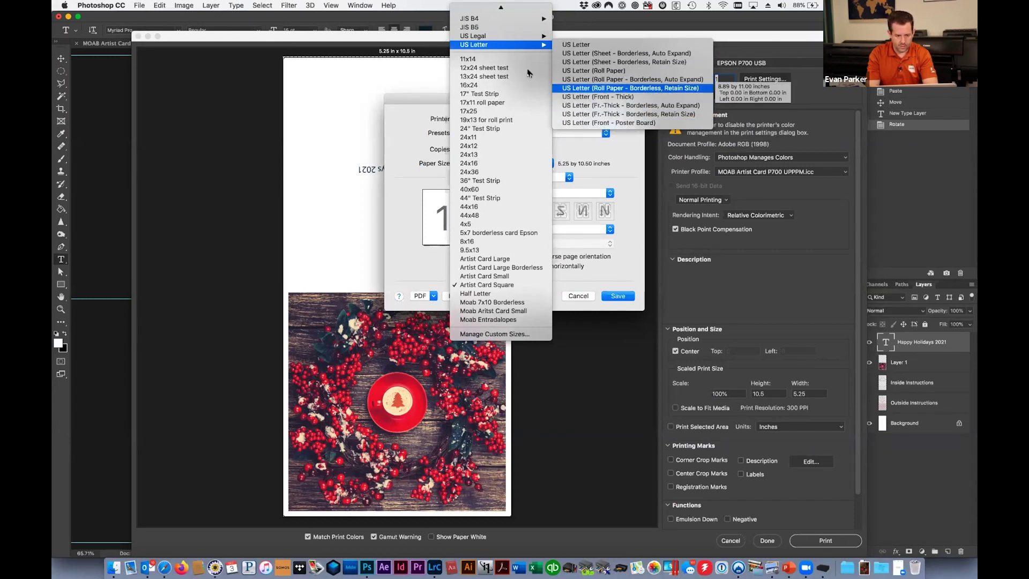
left_click(494, 286)
left_click(504, 177)
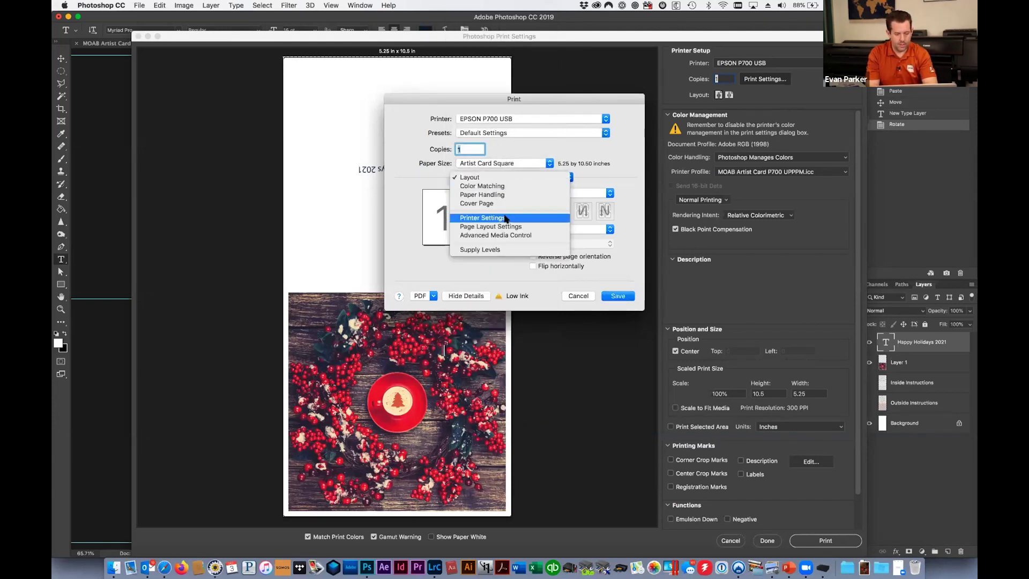
left_click(509, 218)
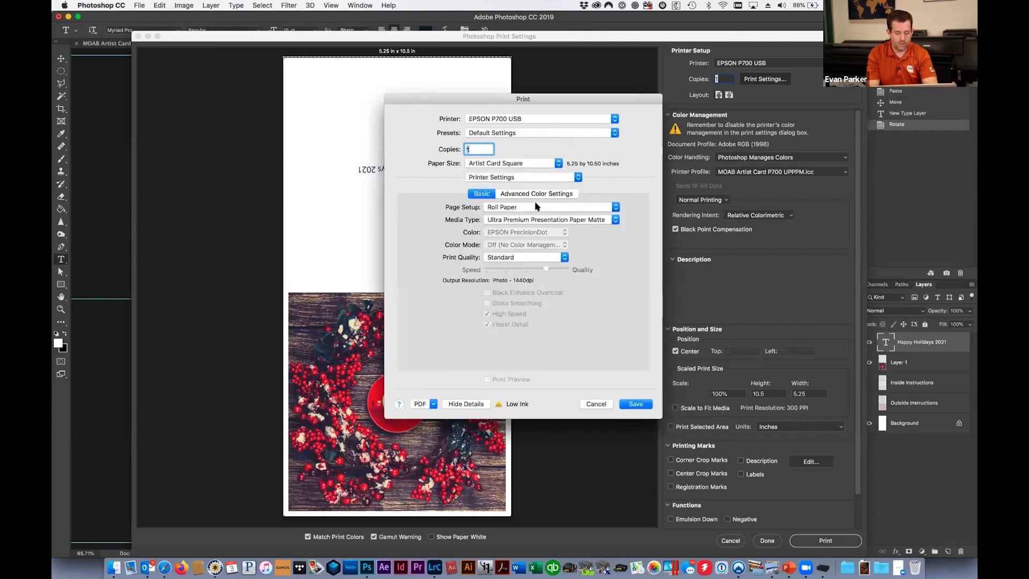
left_click(543, 207)
left_click(543, 219)
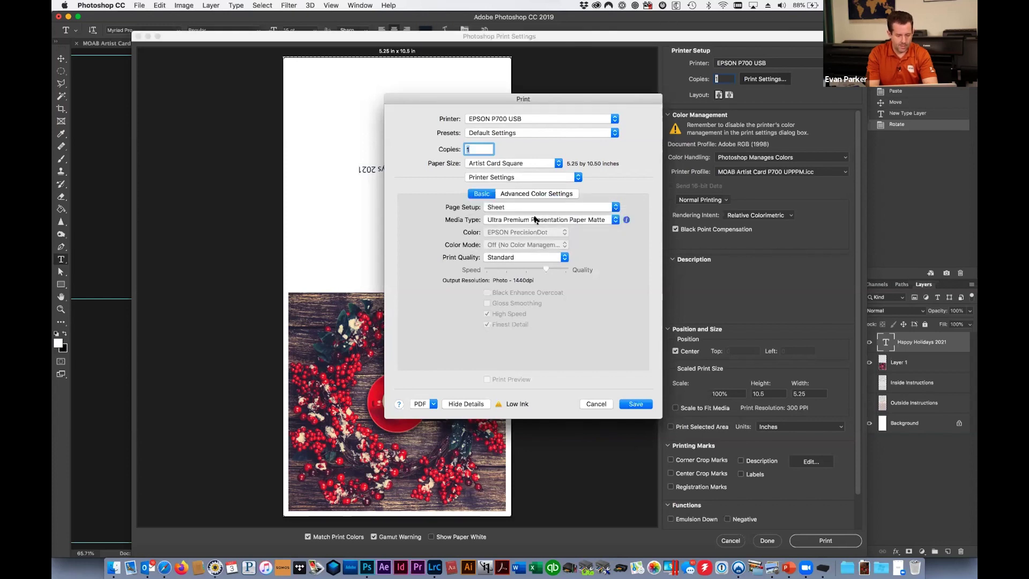
left_click(632, 405)
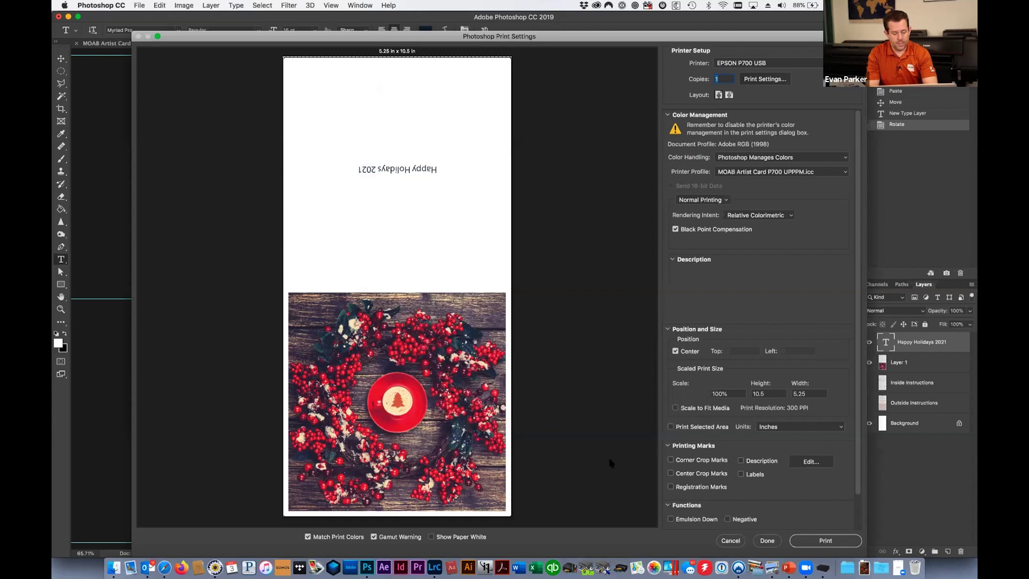
Step: Print the outside of the card with Relative Colorimetric rendering intent, Black Point Compensation and Gamut Warning enabled
left_click(374, 537)
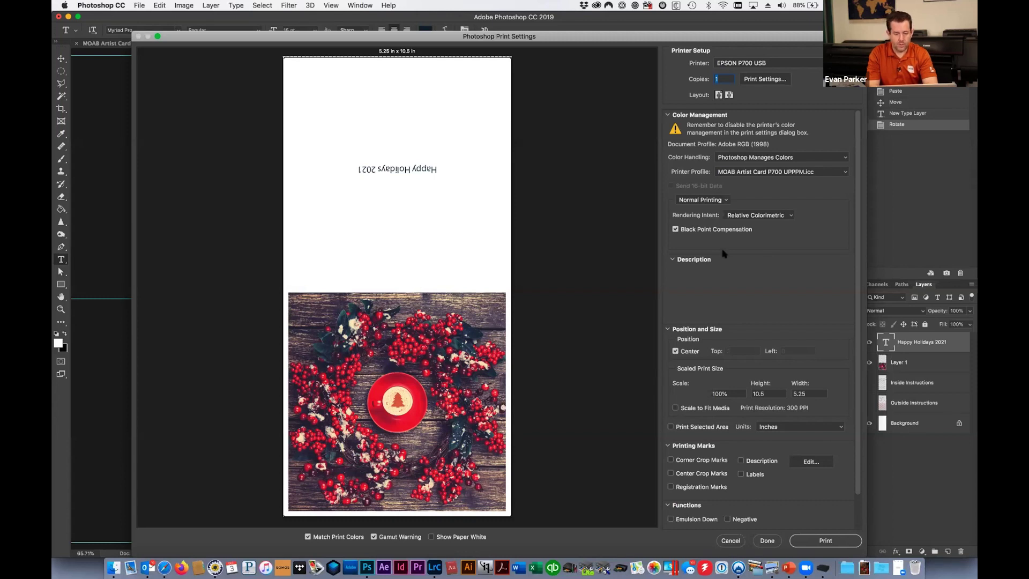
mouse_move(765, 220)
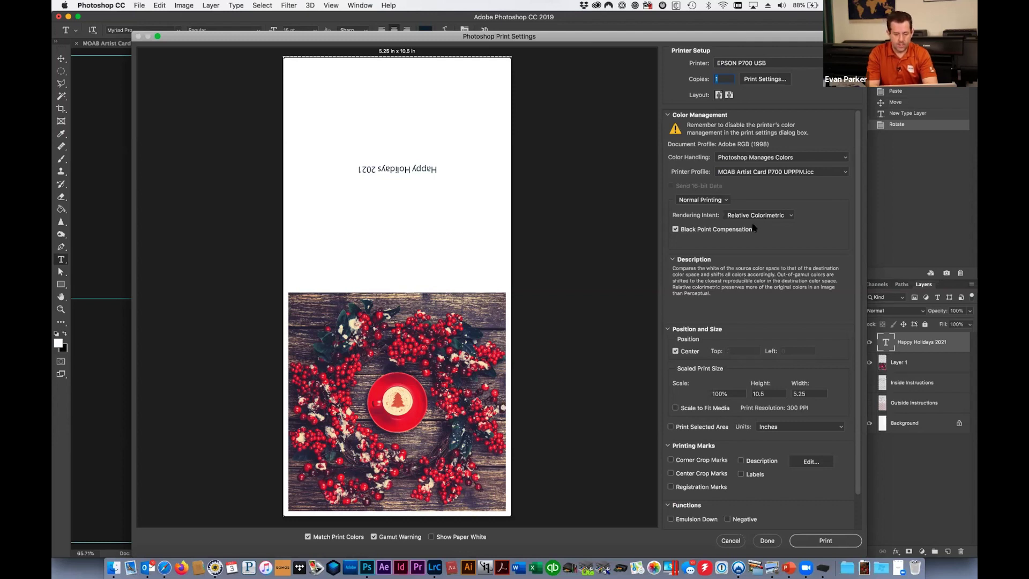
left_click(675, 229)
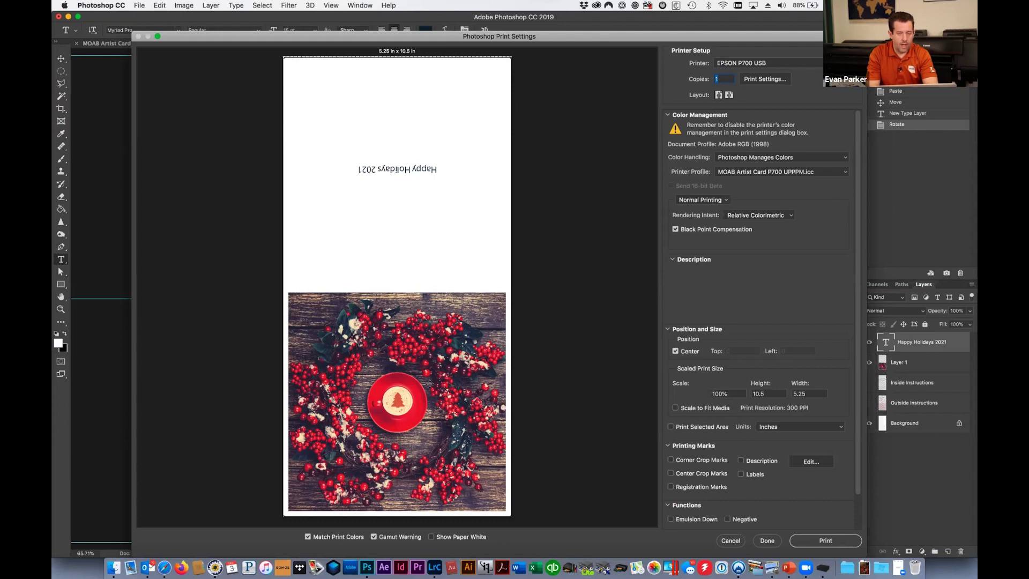
left_click(790, 215)
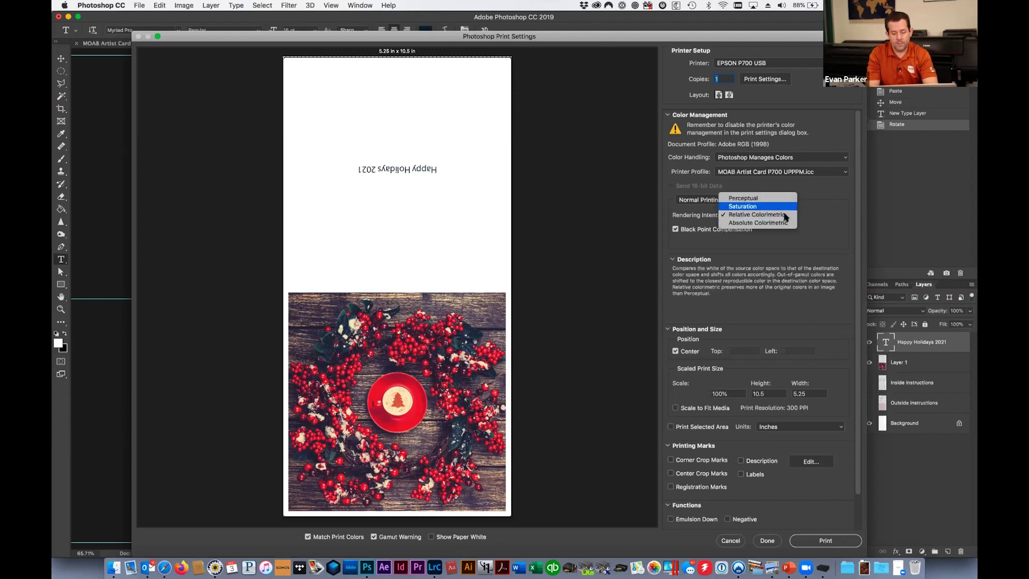
left_click(786, 215)
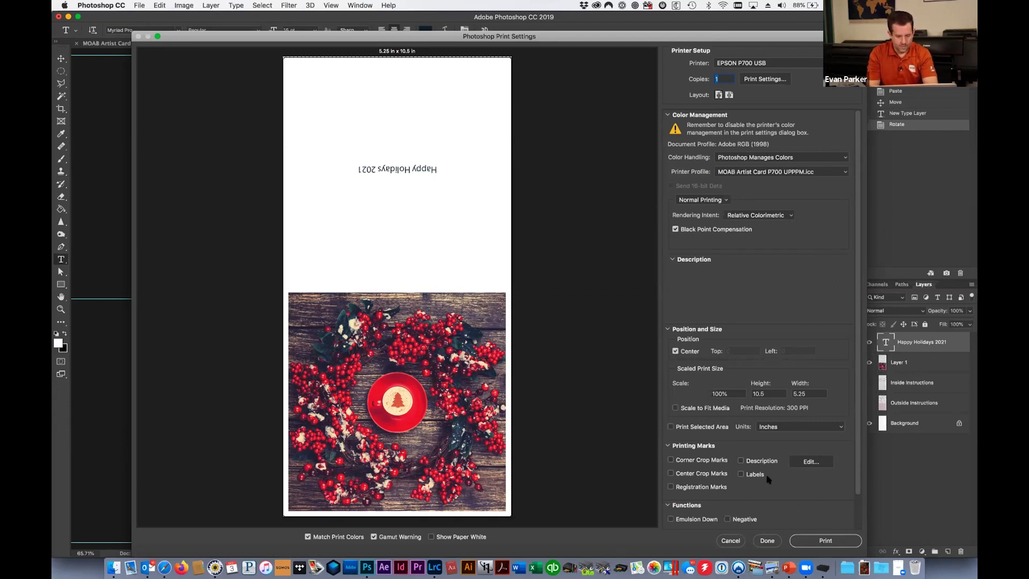
left_click(822, 541)
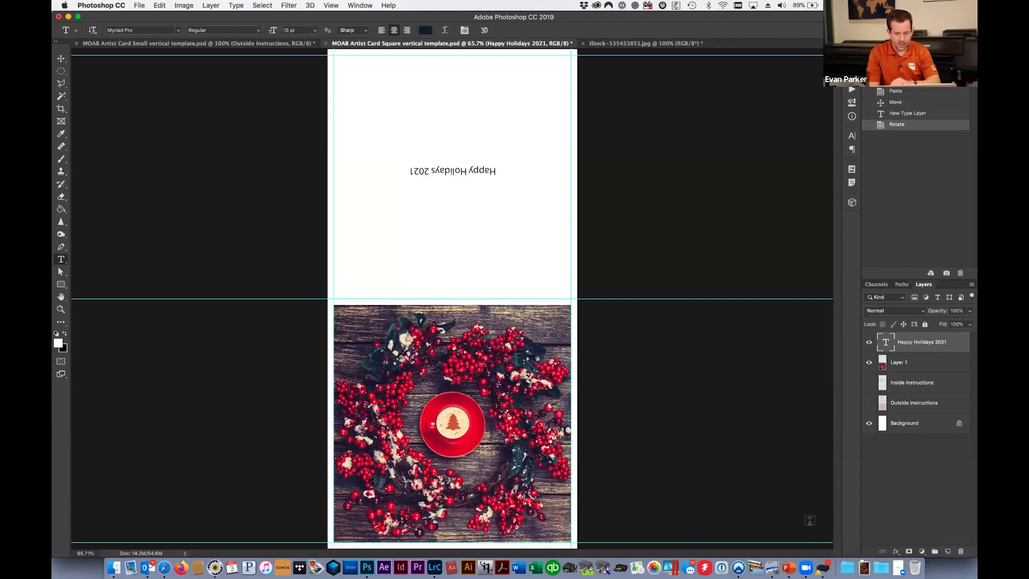
Step: Hide the wreath photo and Happy Holidays 2021 layers and show the Inside Instructions layer
left_click(870, 364)
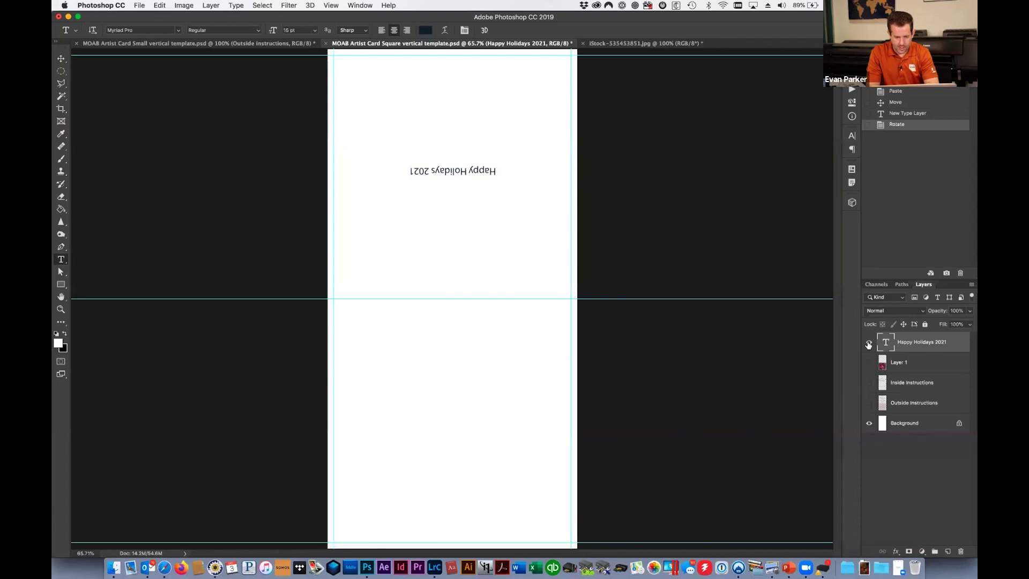
left_click(869, 343)
left_click(869, 385)
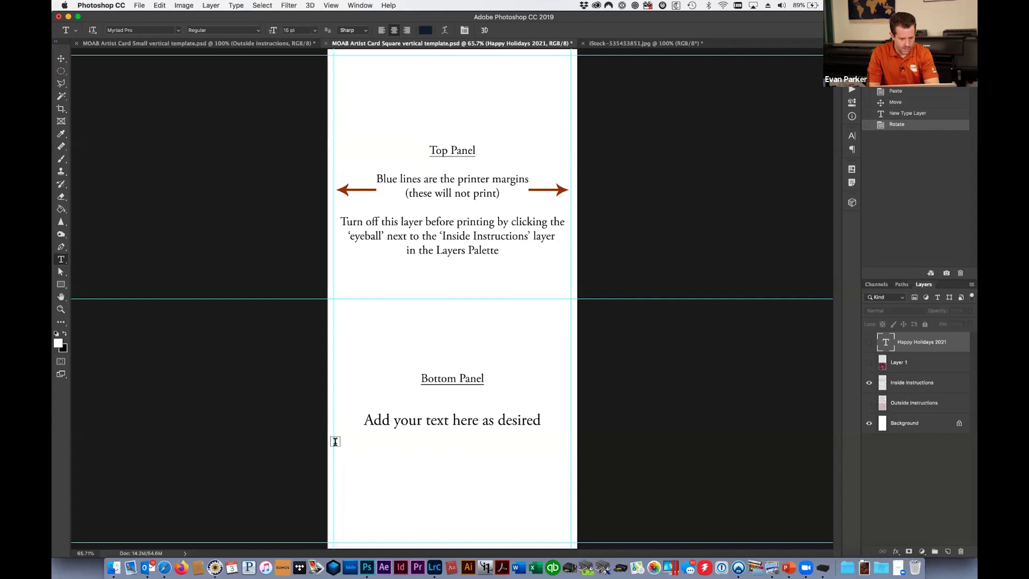
Step: Add the text "Happy New Year!" in a text box spanning the side margins below the bottom panel's instructions
left_click_drag(333, 439, 573, 501)
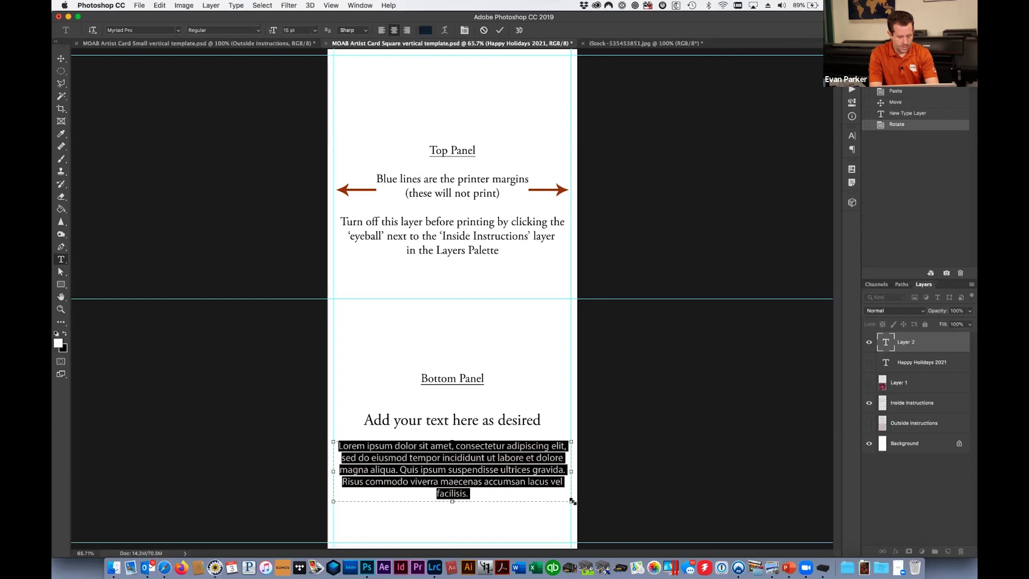
type("Ha")
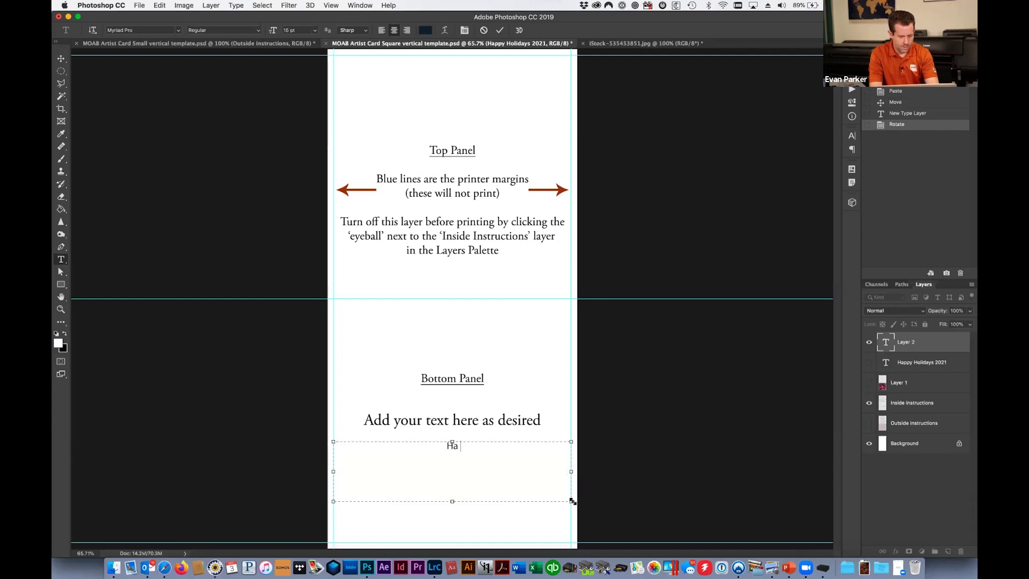
type("ppy New Year")
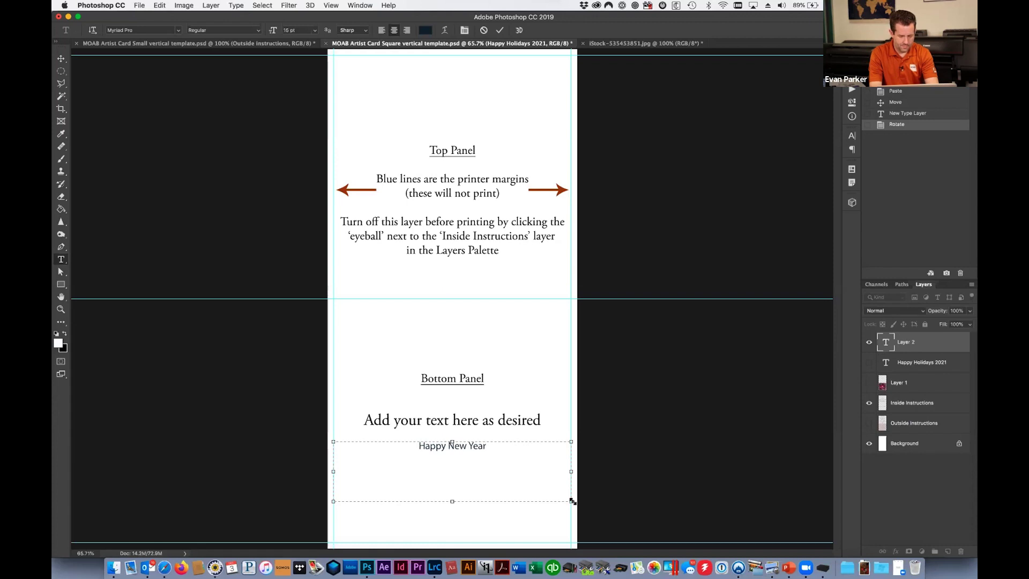
type("!")
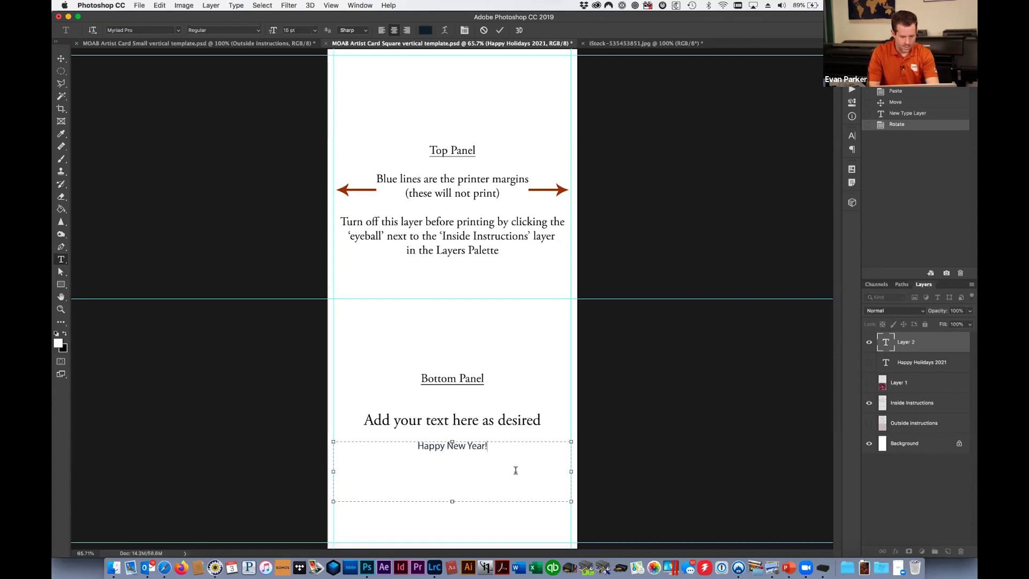
Step: Format the Happy New Year! text in Raleway at 24 pt, shorten its text box, and commit the text
left_click_drag(493, 446, 335, 446)
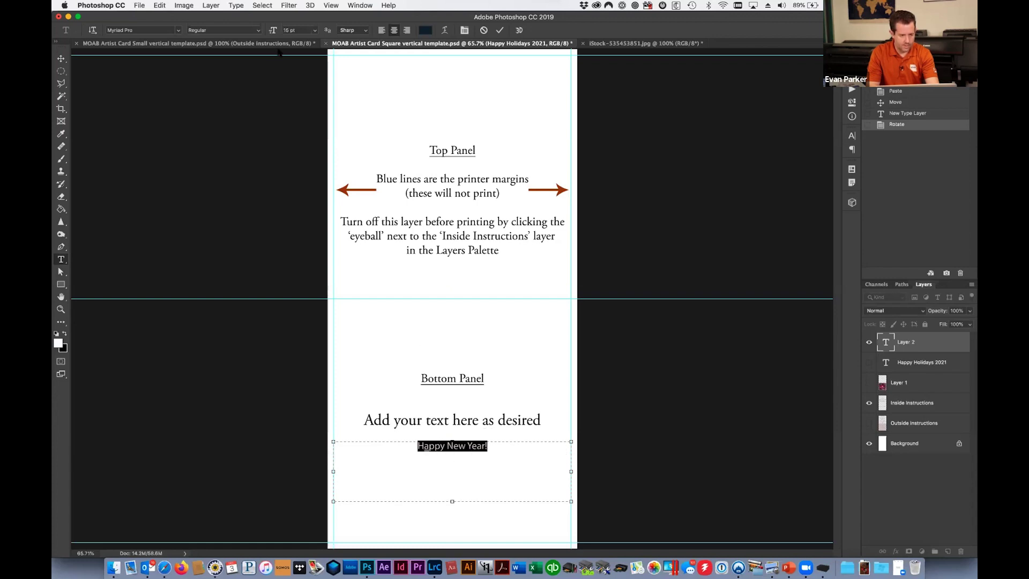
left_click(314, 30)
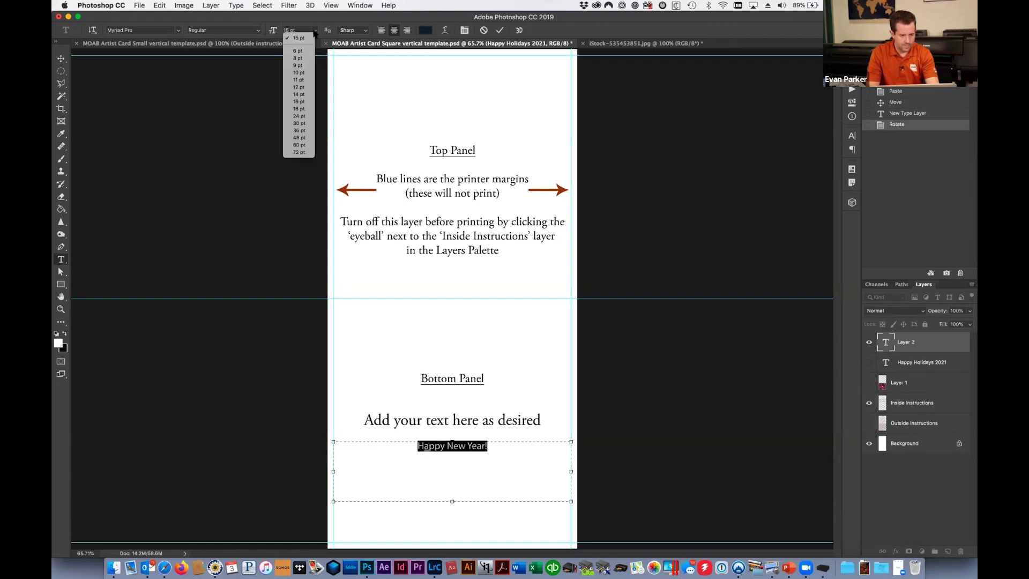
left_click(309, 109)
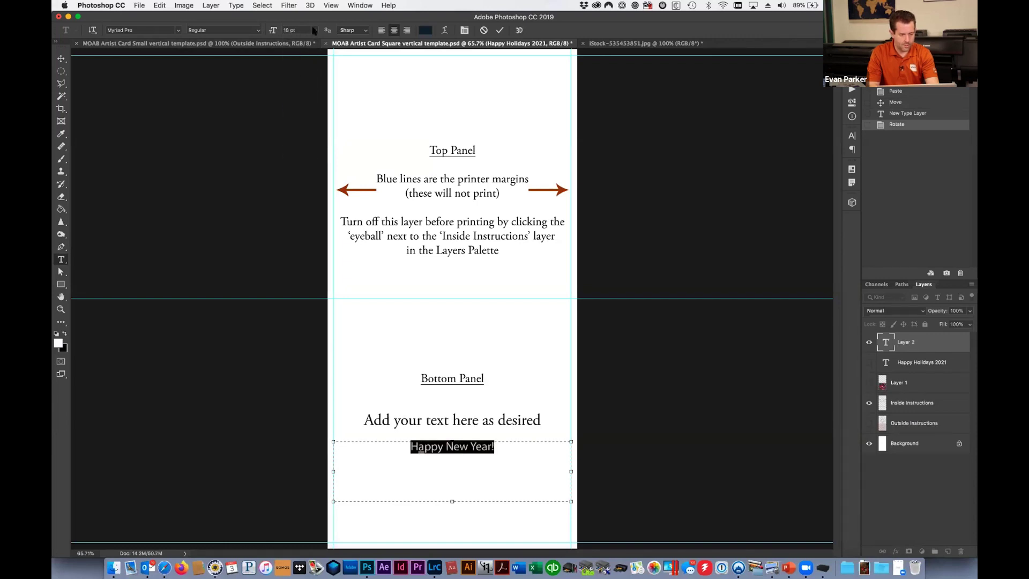
left_click(314, 30)
left_click(304, 117)
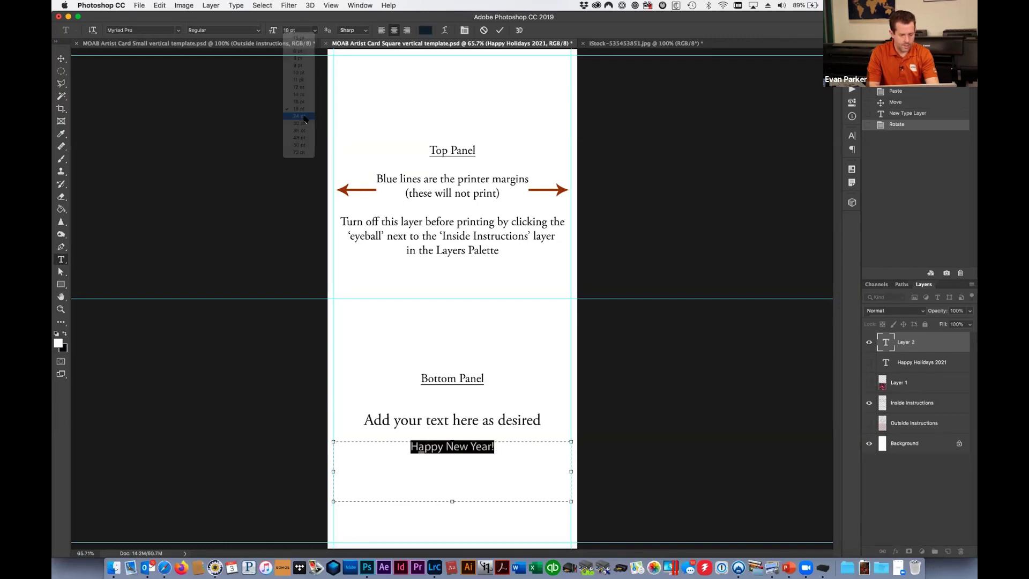
left_click(170, 30)
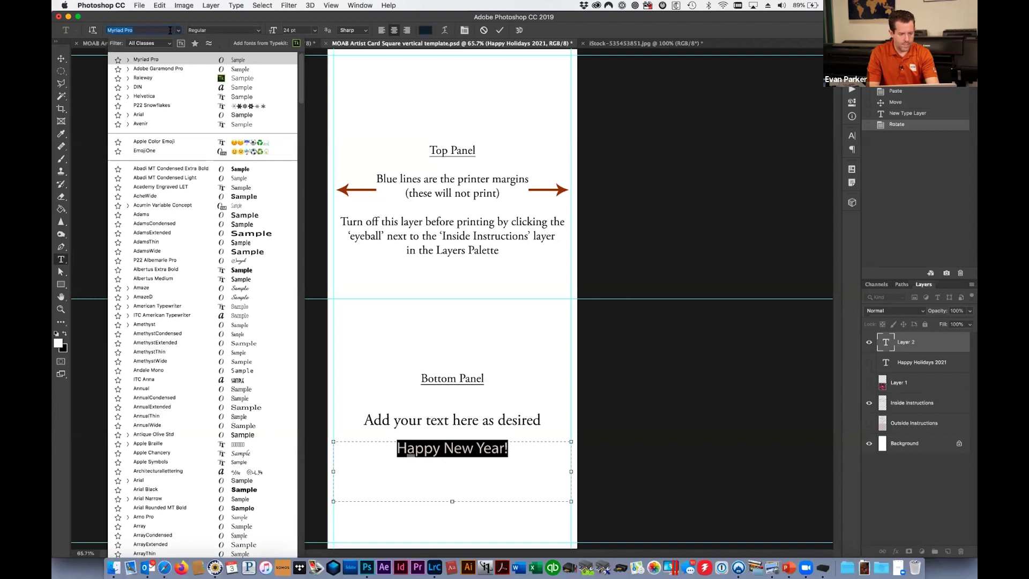
left_click(171, 82)
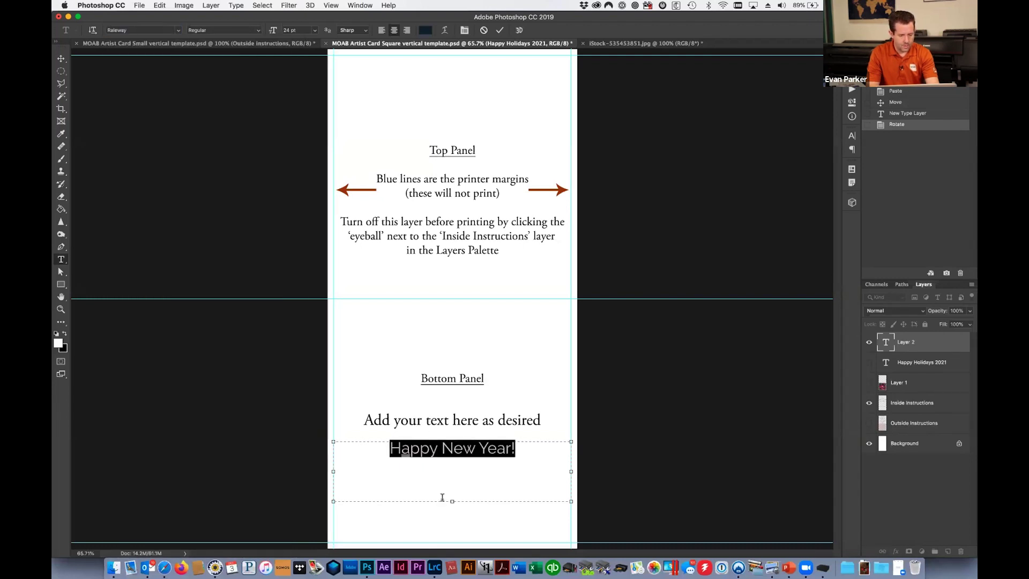
left_click_drag(452, 503, 452, 483)
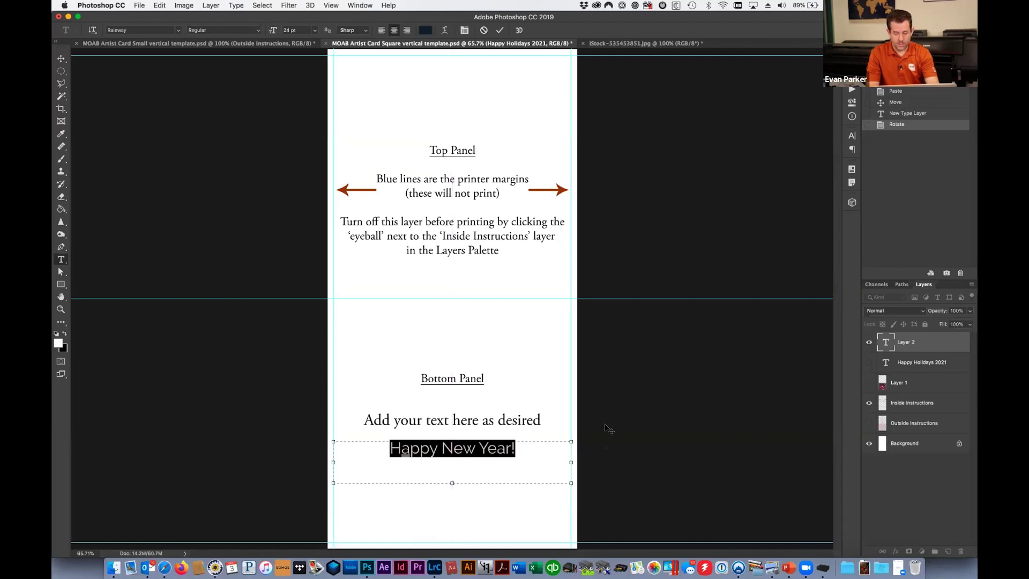
left_click(61, 58)
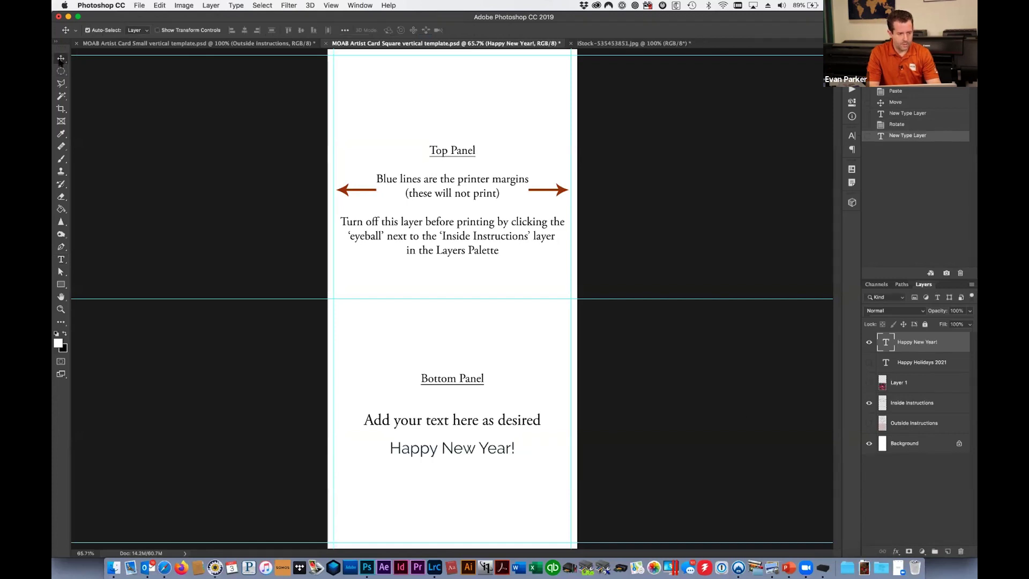
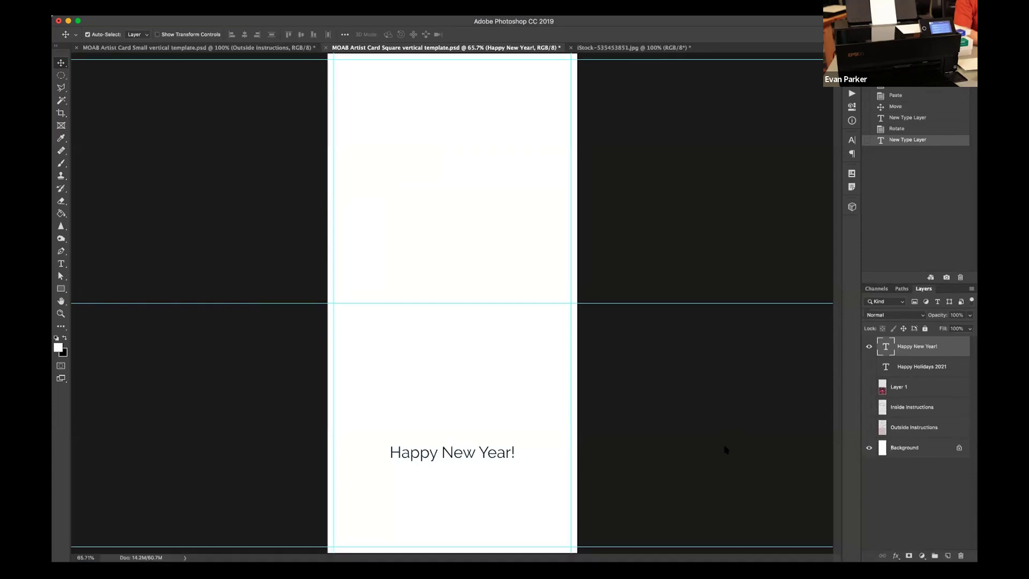
Step: Print the inside of the card on the EPSON P700 USB after checking the Printer Settings for Artist Card Square paper
key("ctrl+super+f")
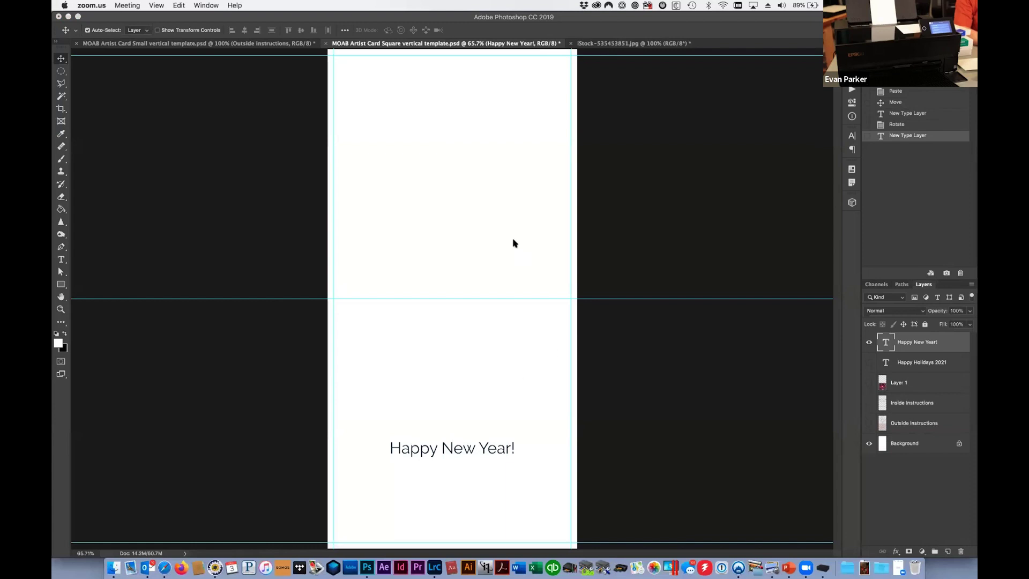
left_click(135, 26)
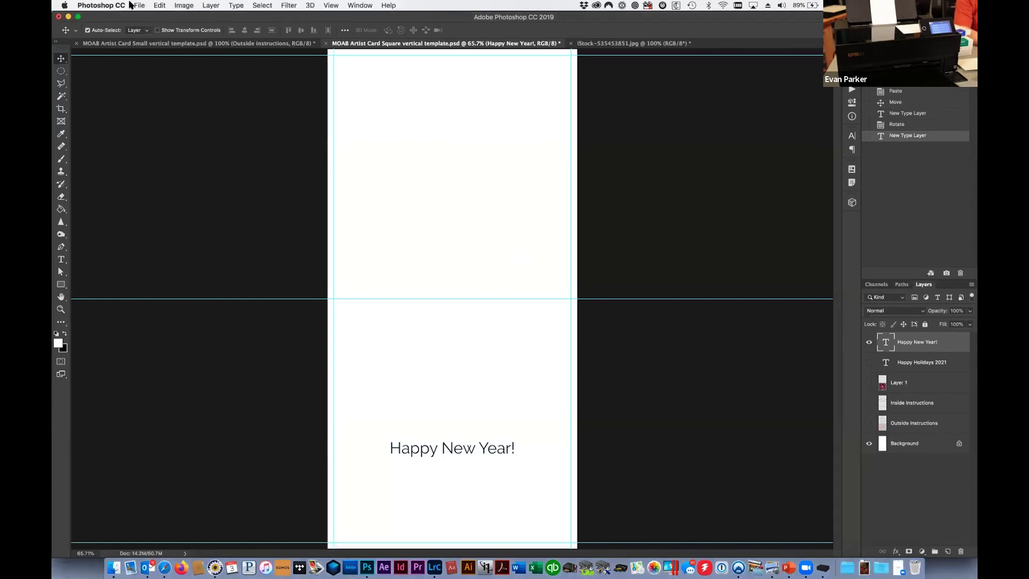
left_click(139, 5)
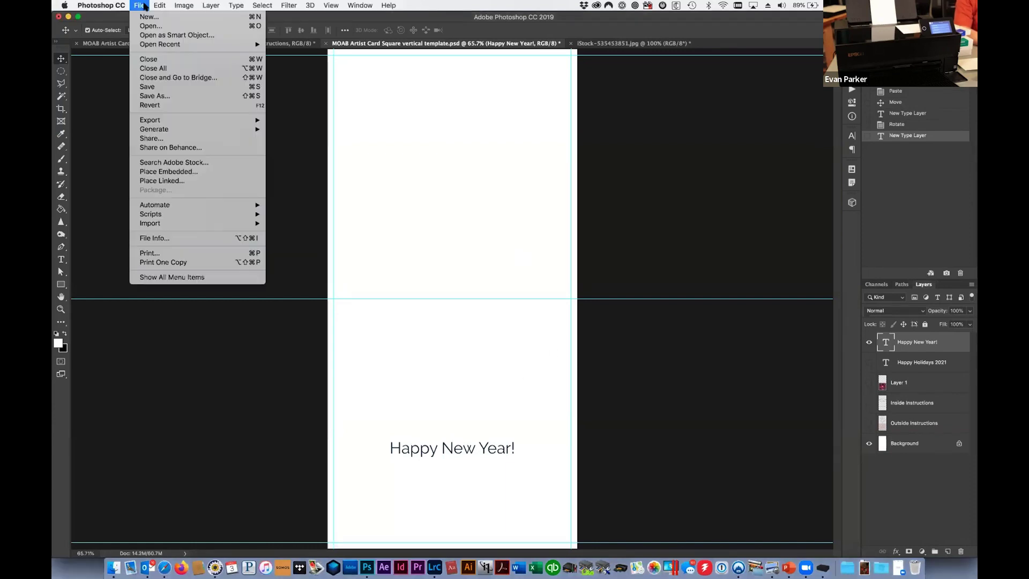
left_click(168, 252)
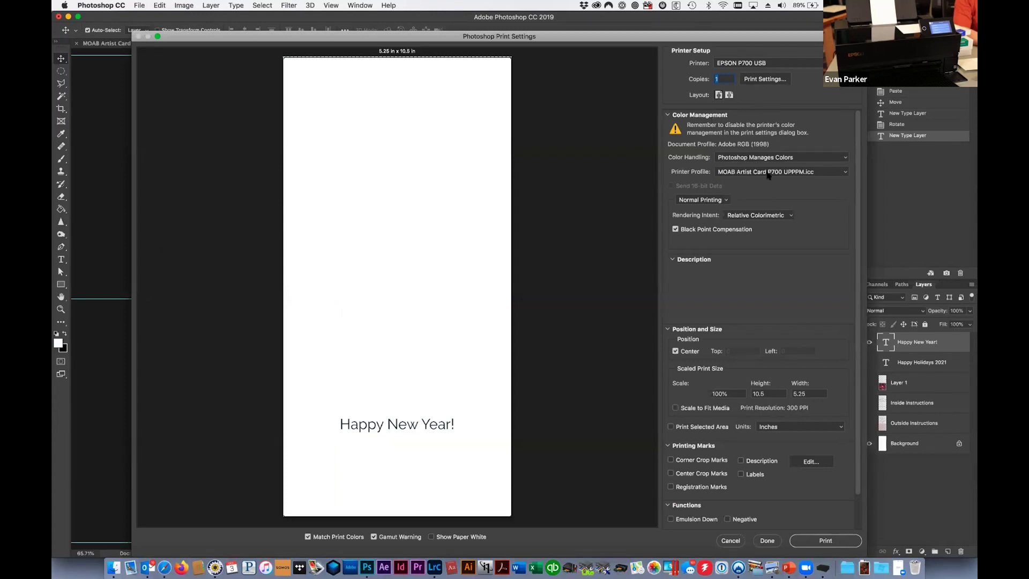
left_click(766, 80)
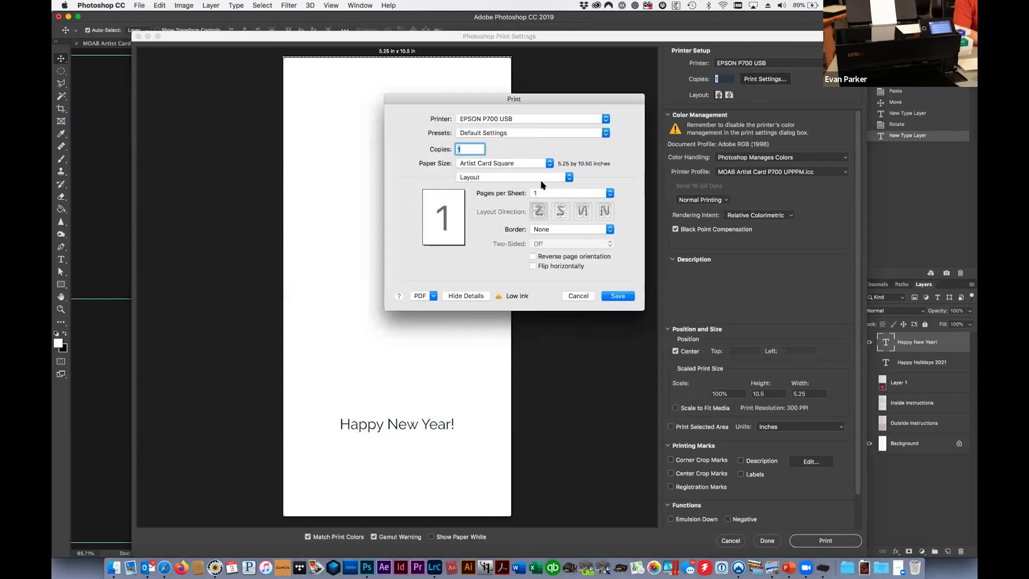
left_click(542, 177)
left_click(485, 221)
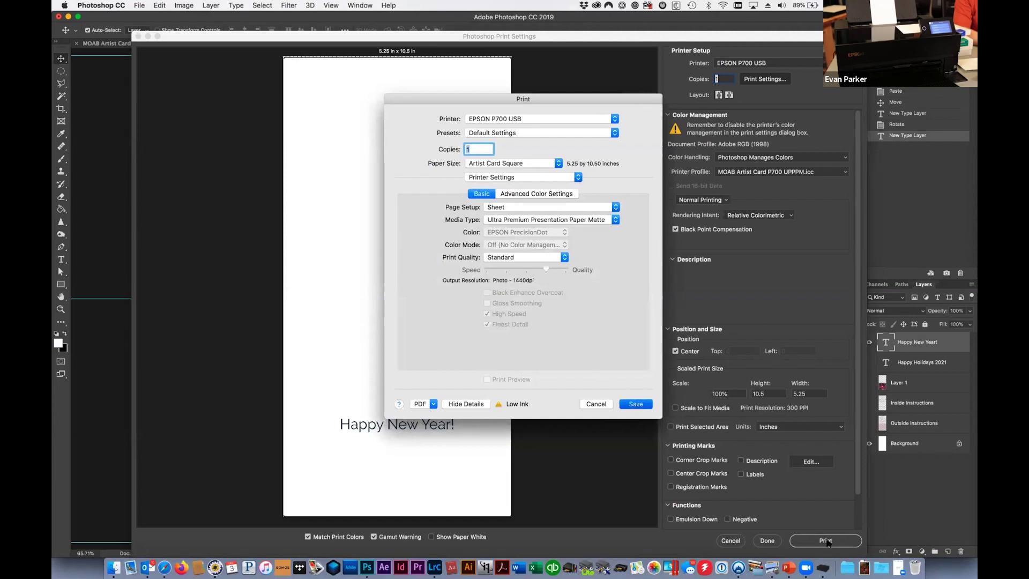
key("Return")
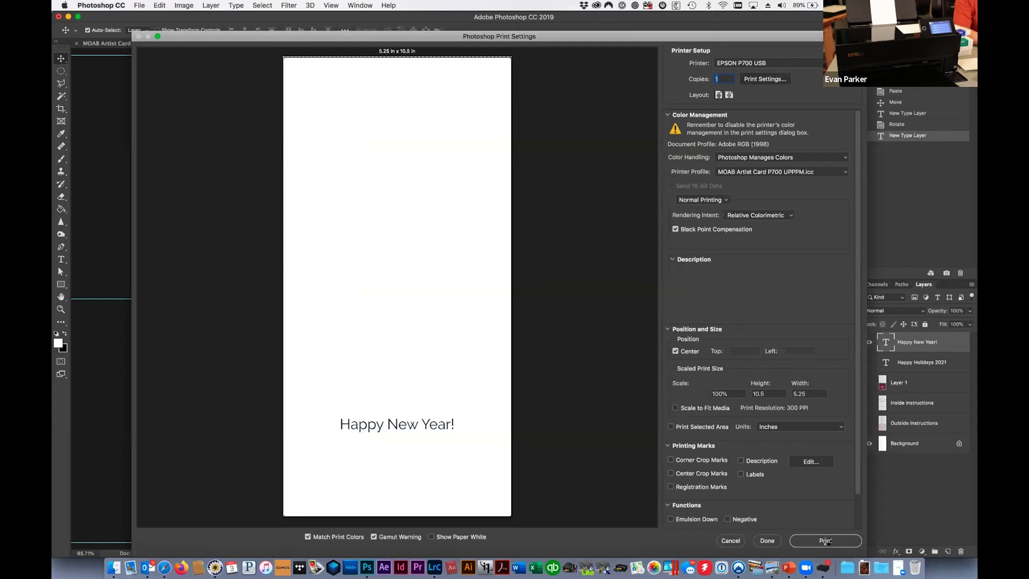
left_click(826, 541)
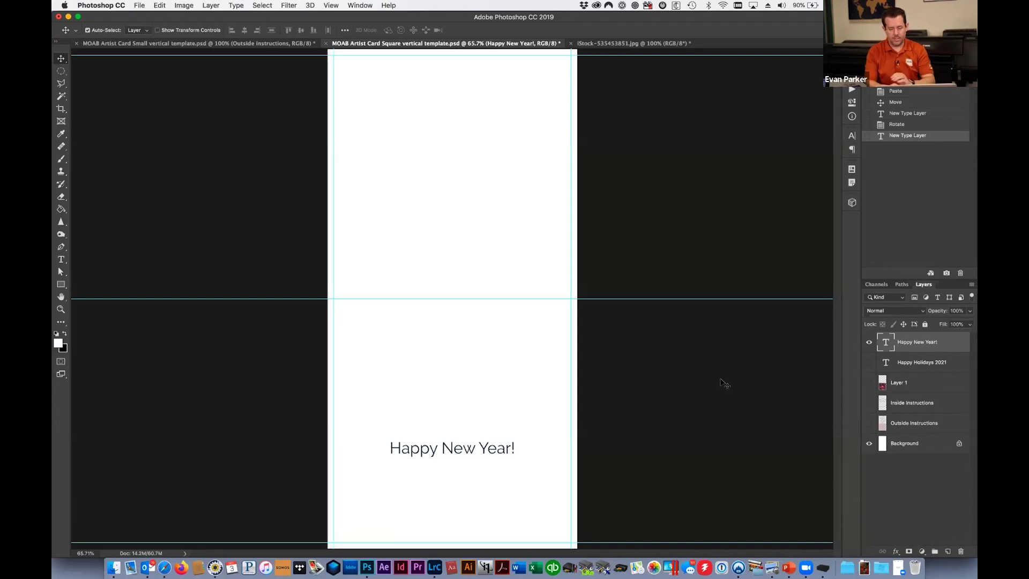
left_click(735, 438)
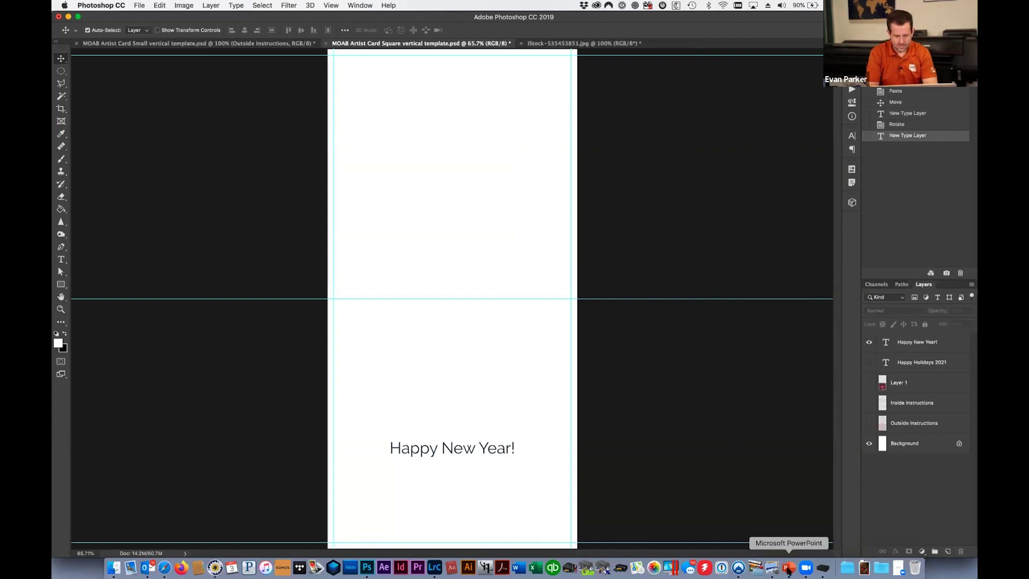
left_click(805, 569)
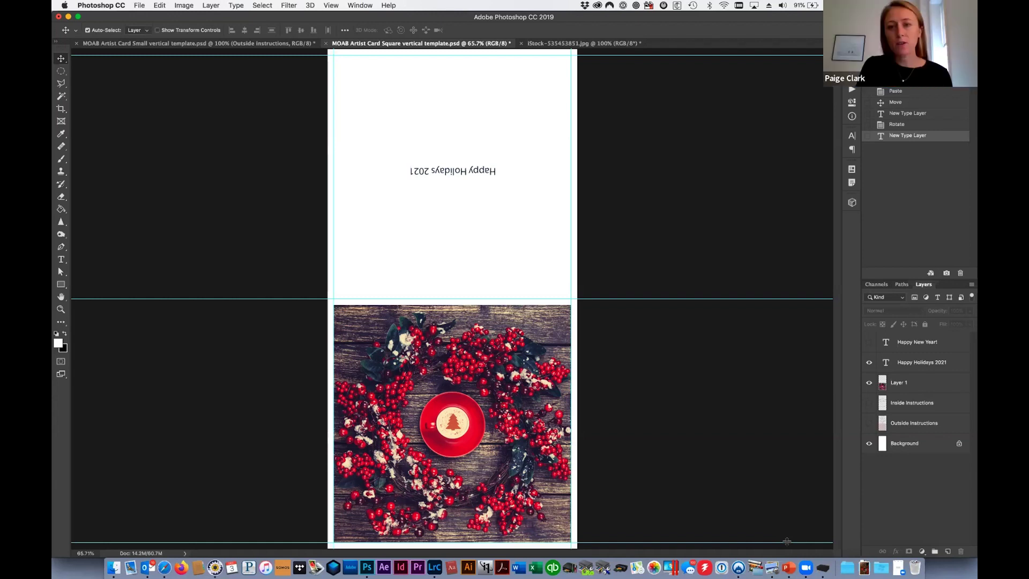
key("XF86AudioRaiseVolume")
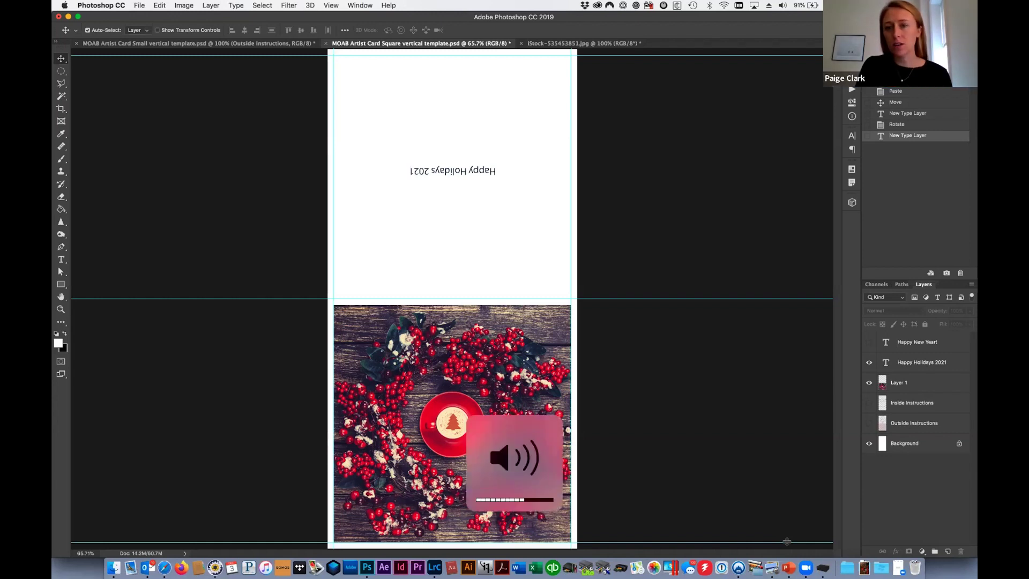
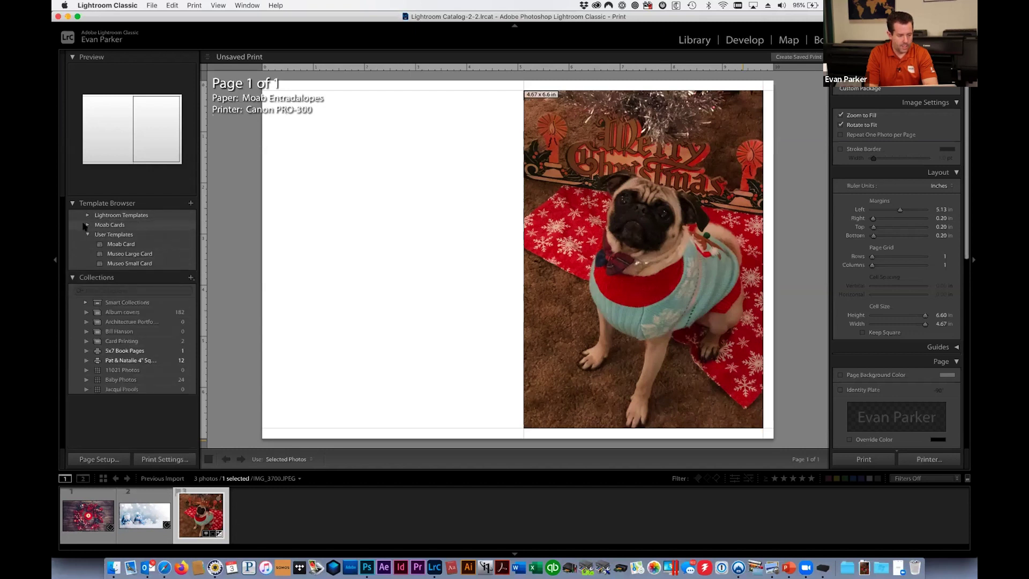
Step: Apply the Square Artist Card Vertical template from Moab Cards to the pug photo and set the print resolution to 300 ppi
left_click(88, 225)
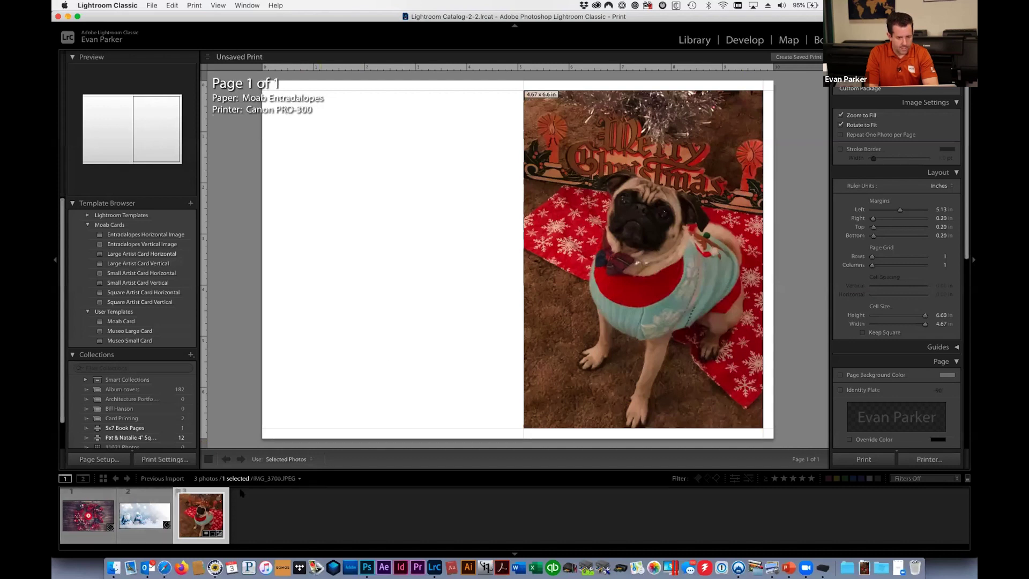
left_click(127, 302)
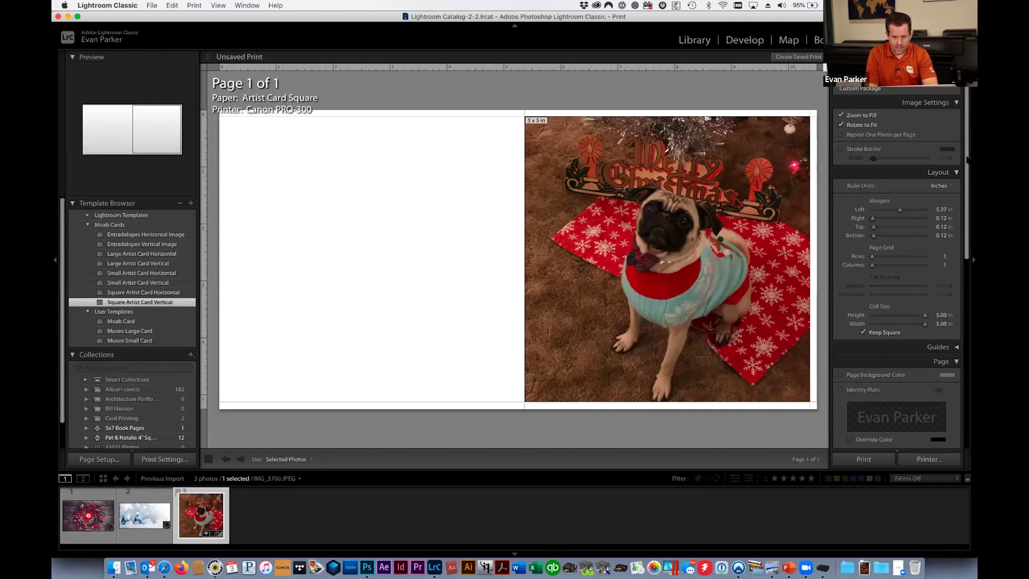
scroll(895, 427, "down", 10)
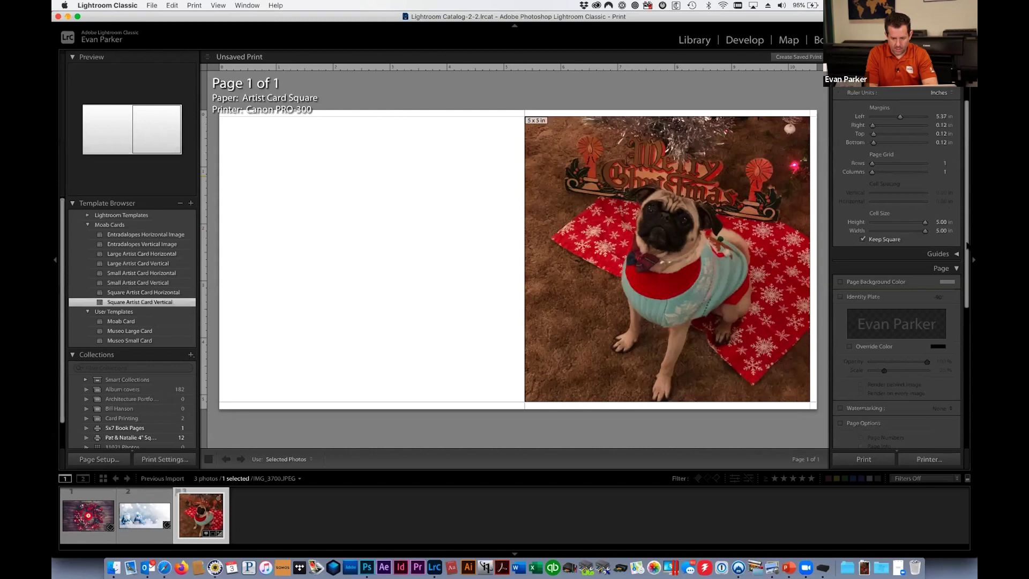
scroll(896, 427, "down", 2)
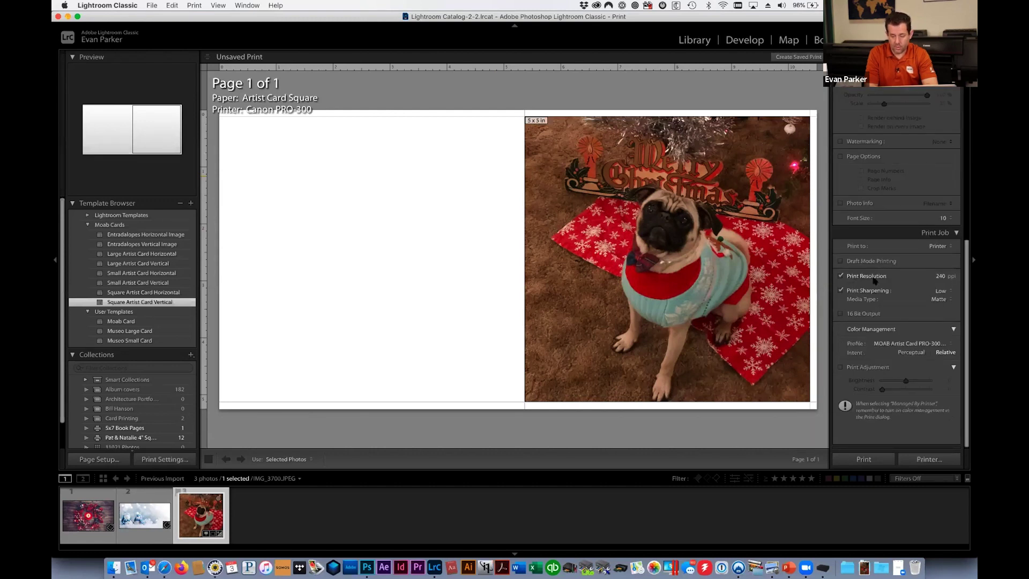
left_click(939, 276)
type("300")
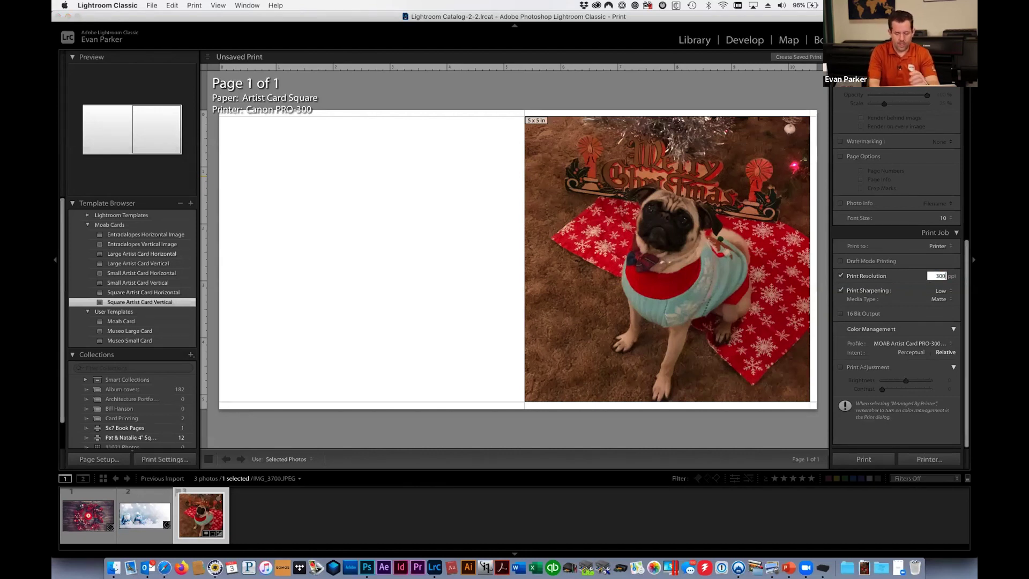
key("Return")
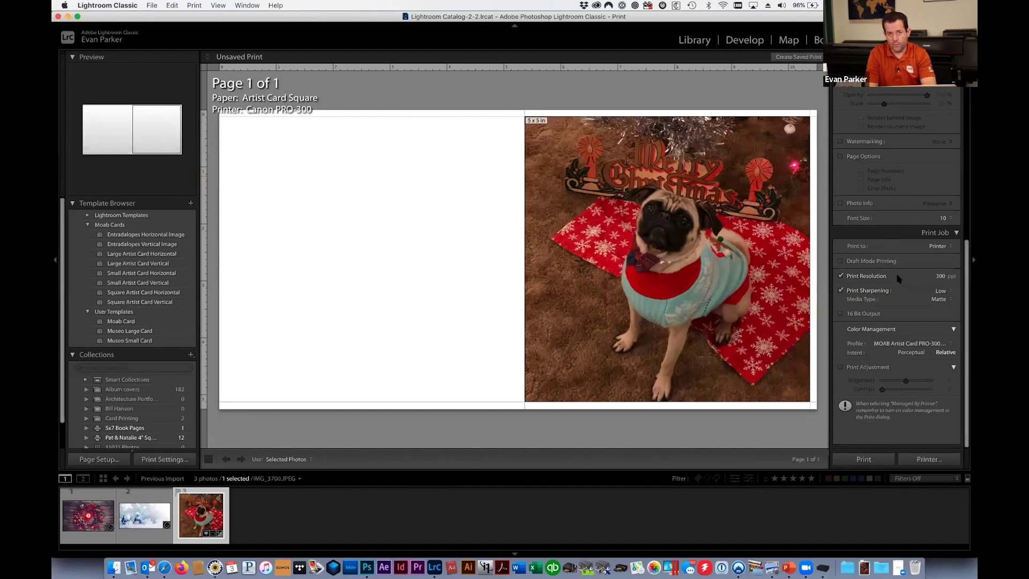
Step: Make sure MOAB Artist Card P700 UPPPM.icc is enabled among the available profiles and select it as the print job's color profile
left_click(951, 345)
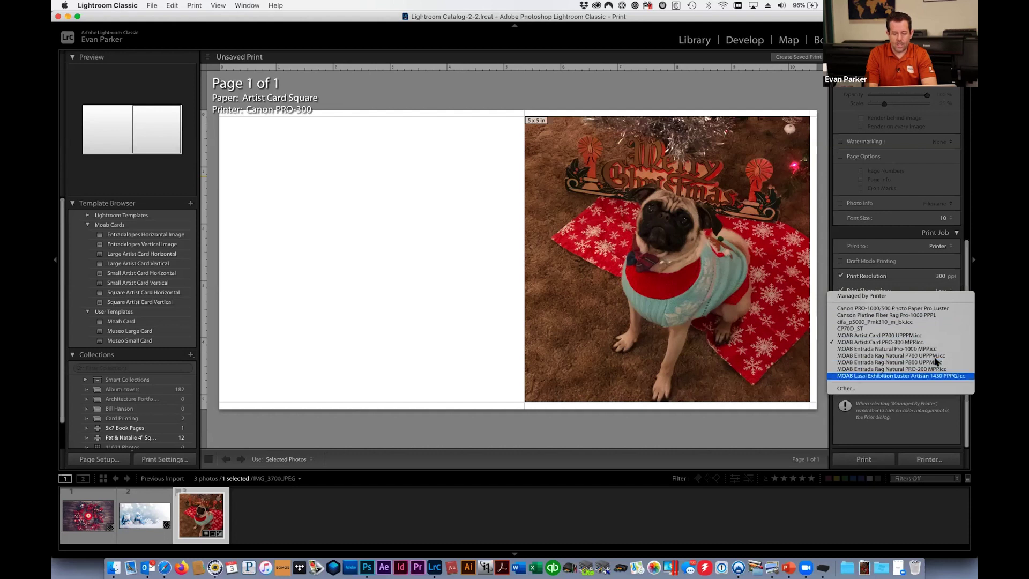
left_click(899, 389)
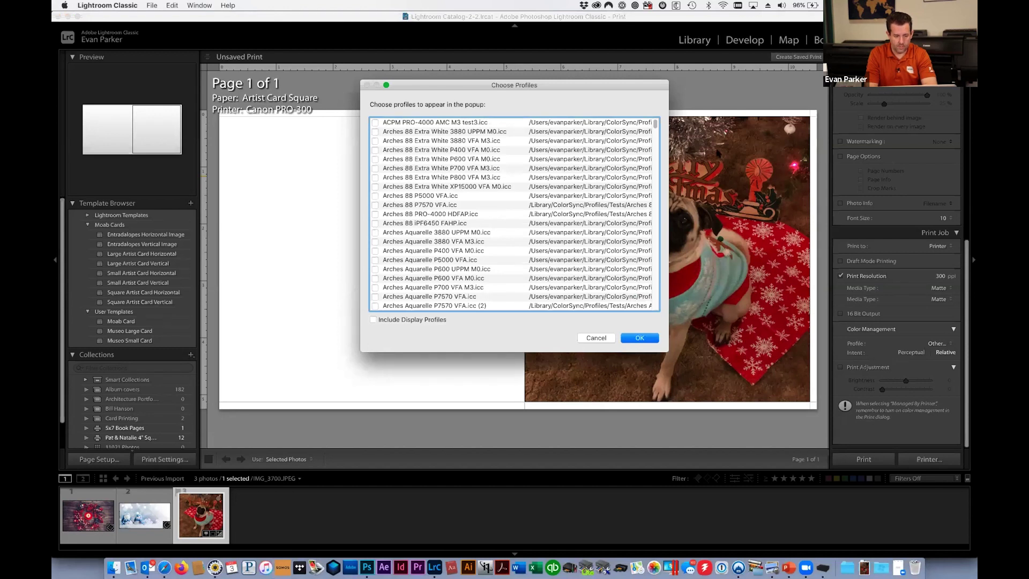
left_click_drag(655, 124, 655, 233)
scroll(655, 234, "down", 15)
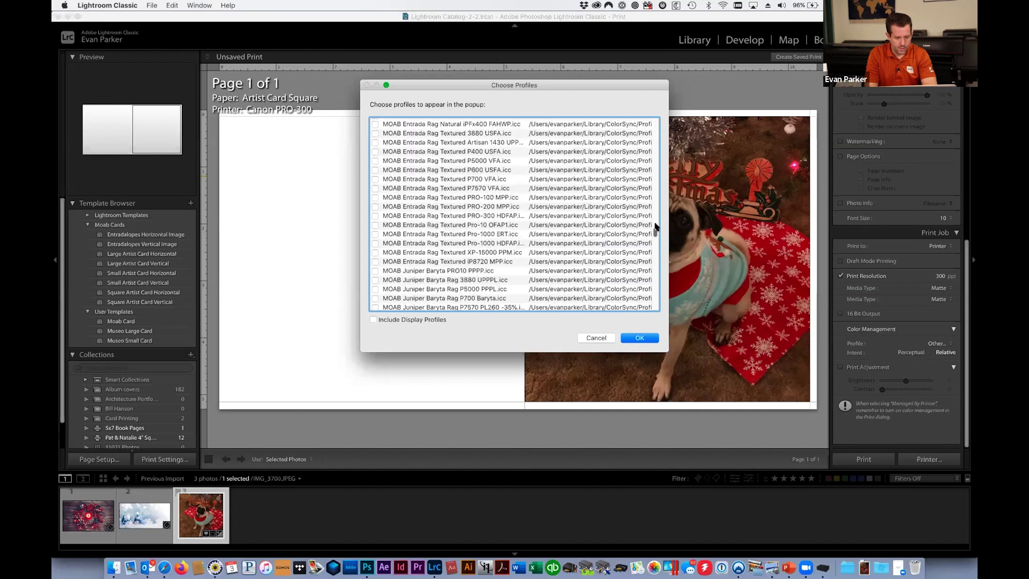
scroll(655, 227, "up", 4)
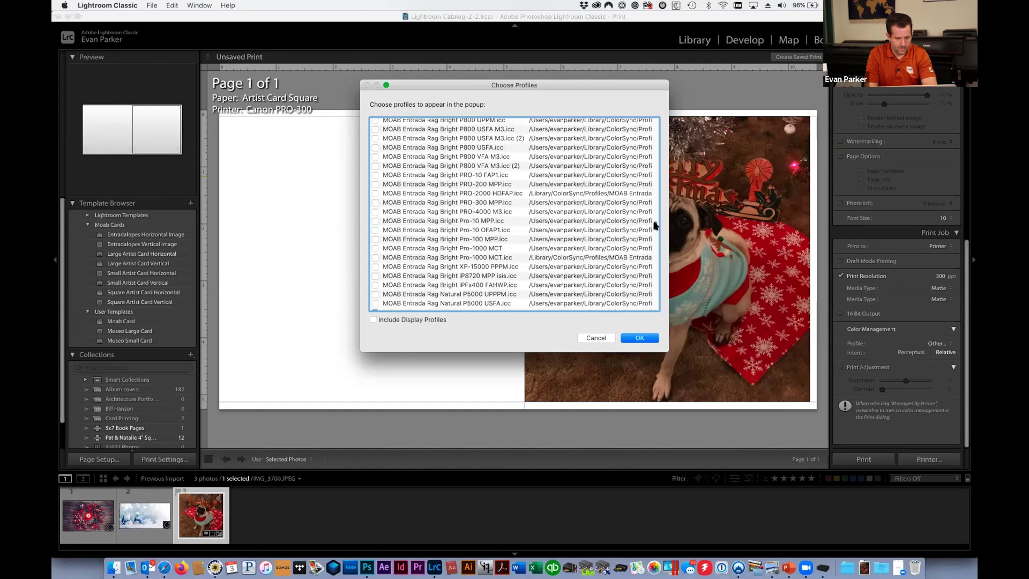
scroll(655, 225, "up", 8)
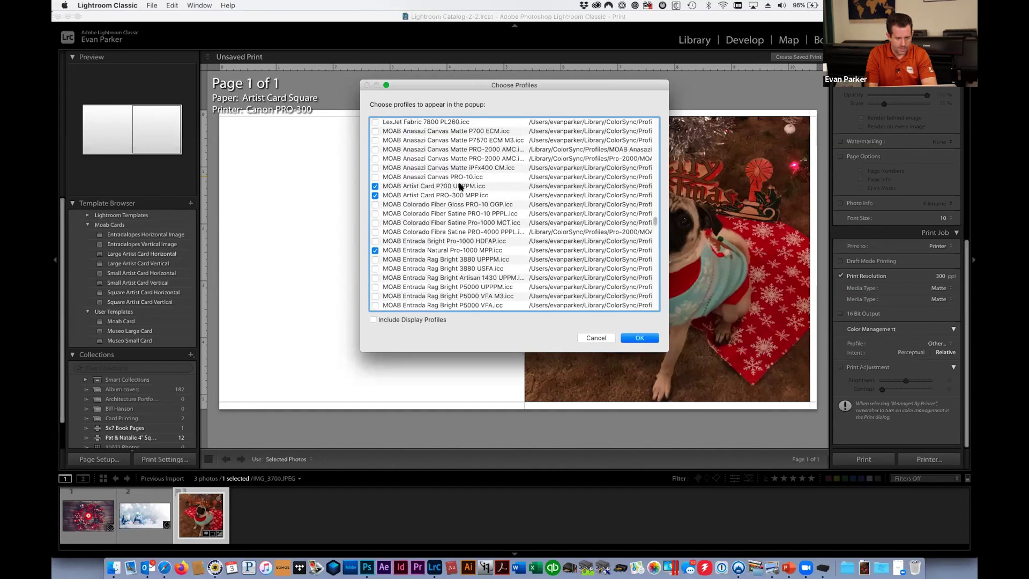
left_click(375, 186)
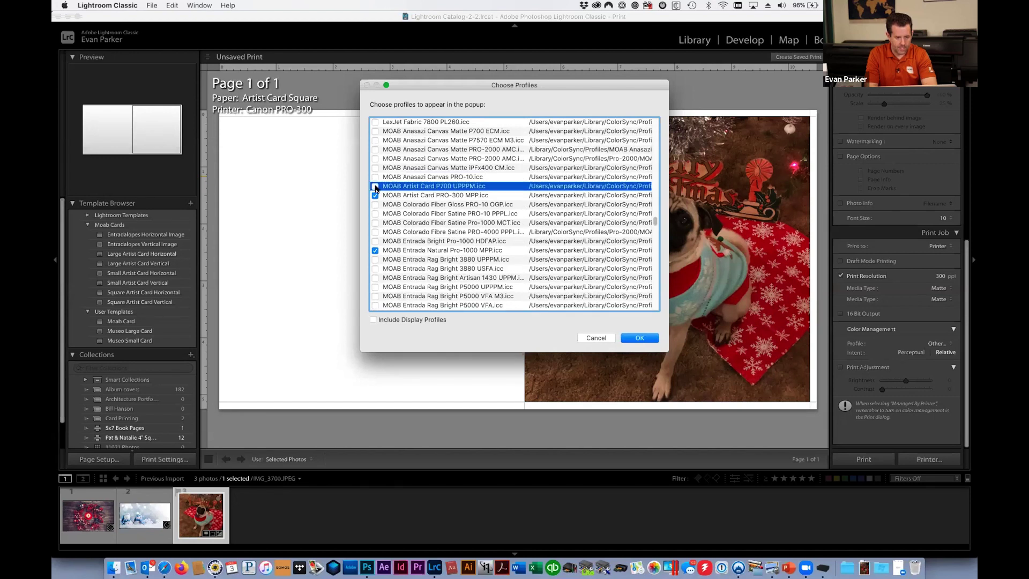
left_click(376, 186)
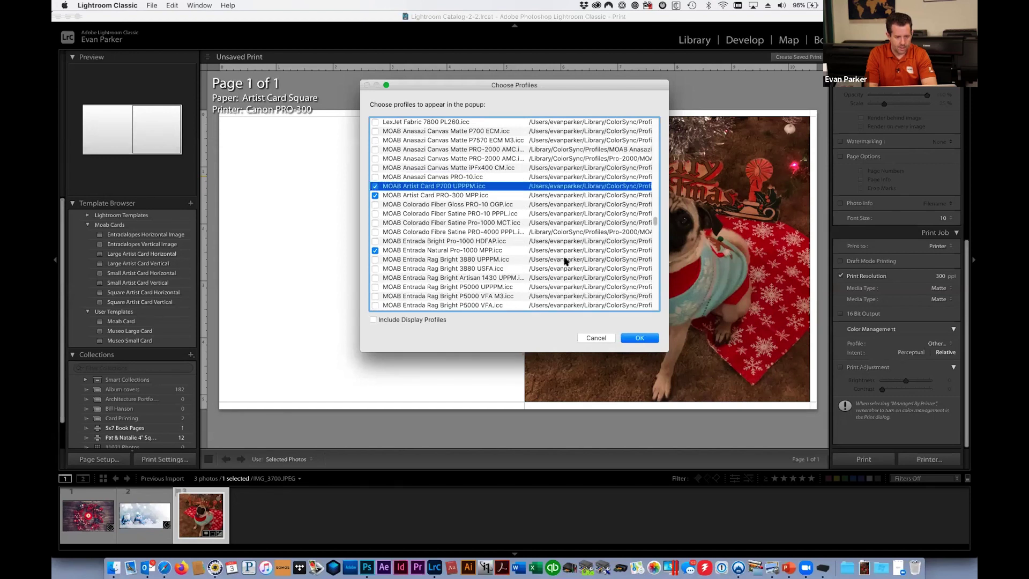
left_click(639, 337)
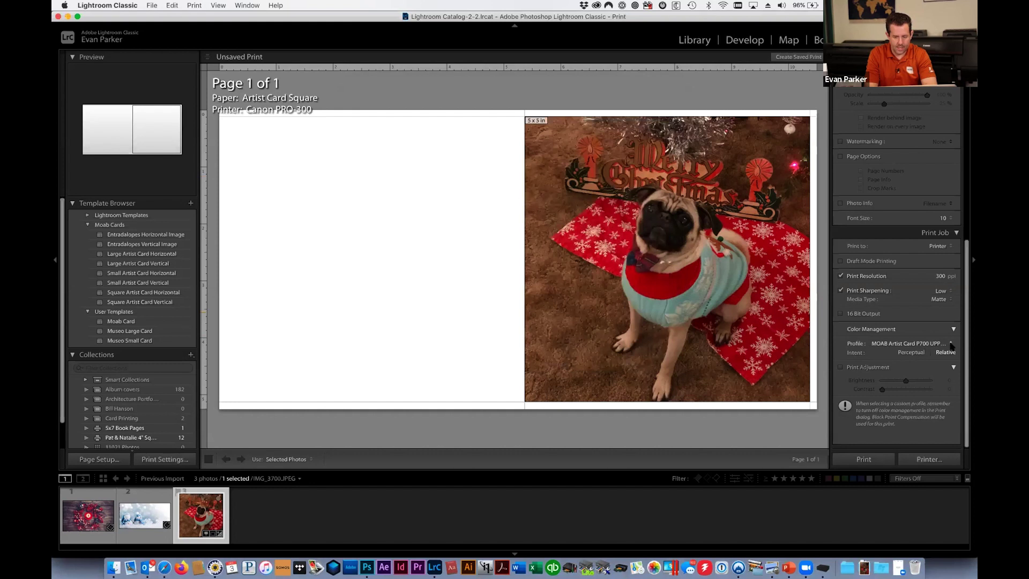
left_click(952, 346)
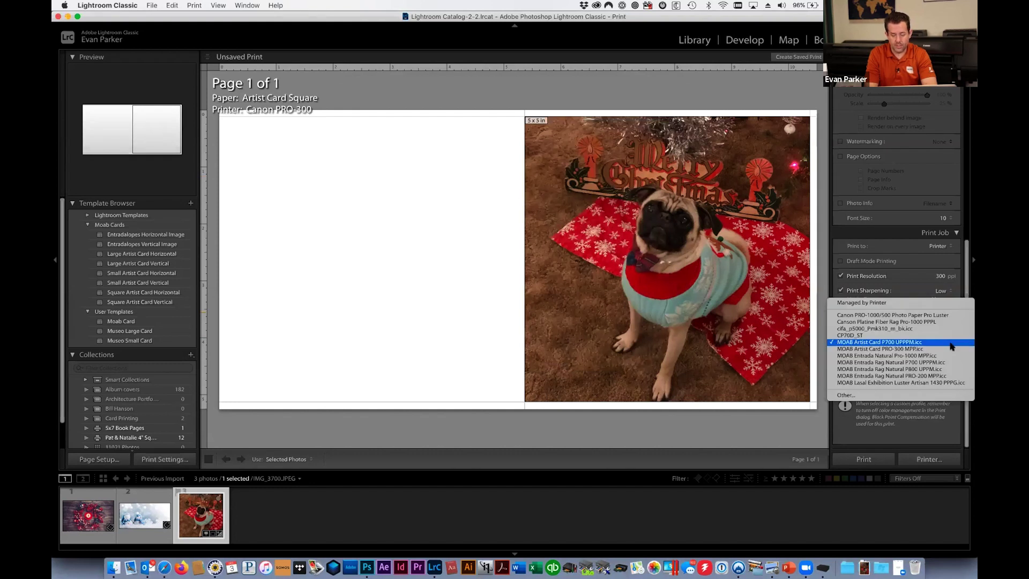
left_click(905, 342)
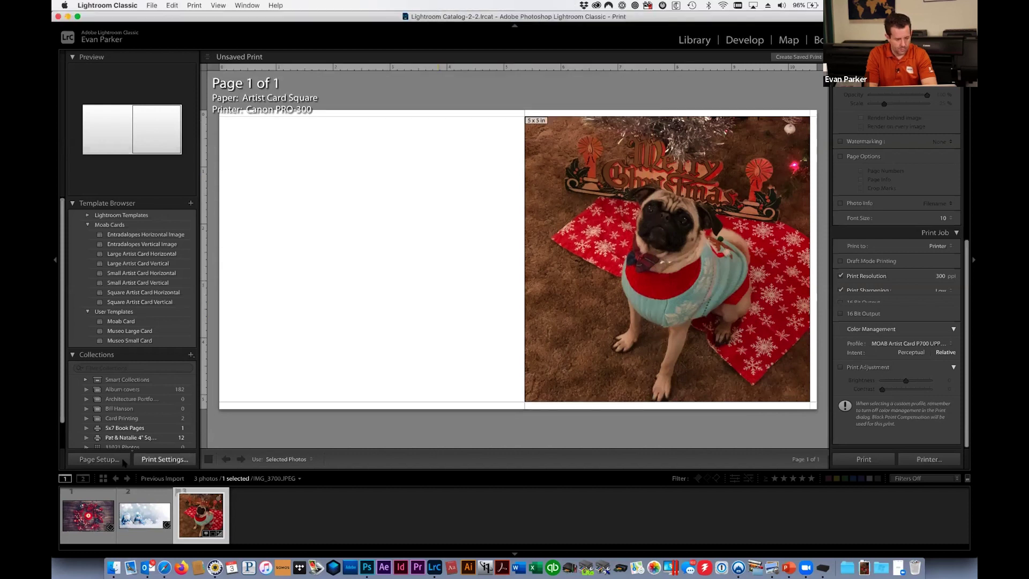
Step: Format the page setup for the EPSON P700 USB printer
left_click(109, 460)
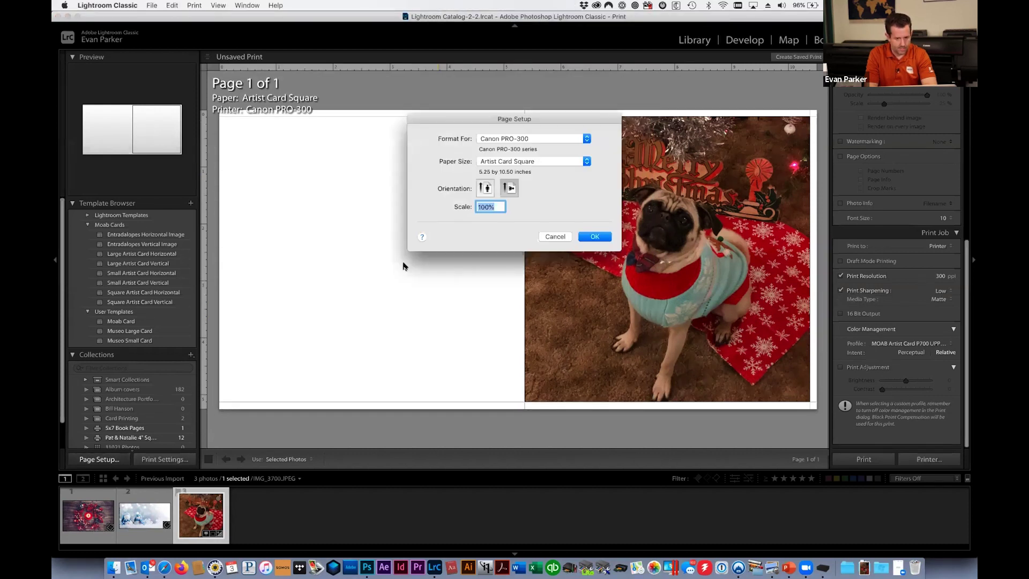
left_click(540, 138)
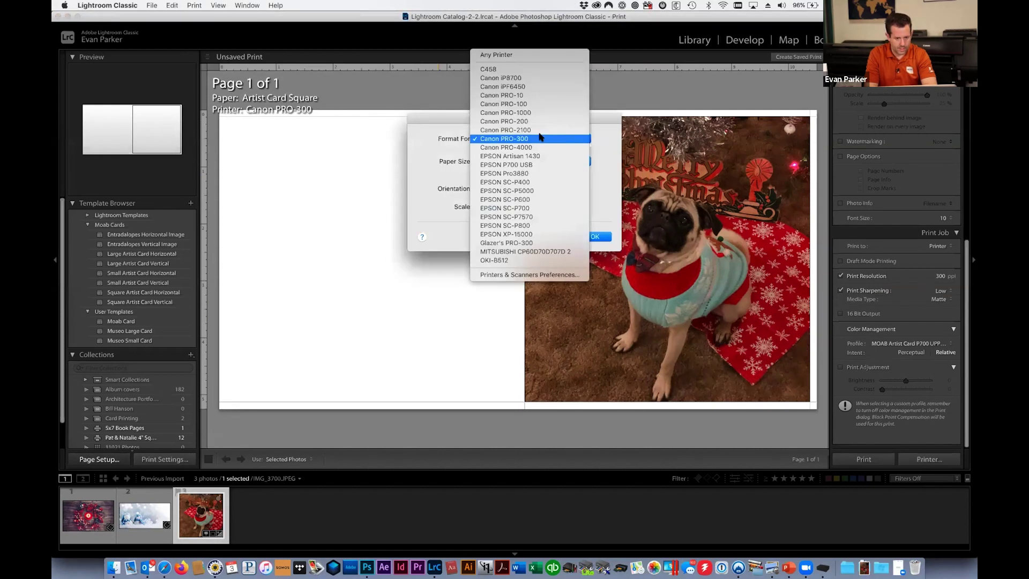
left_click(543, 166)
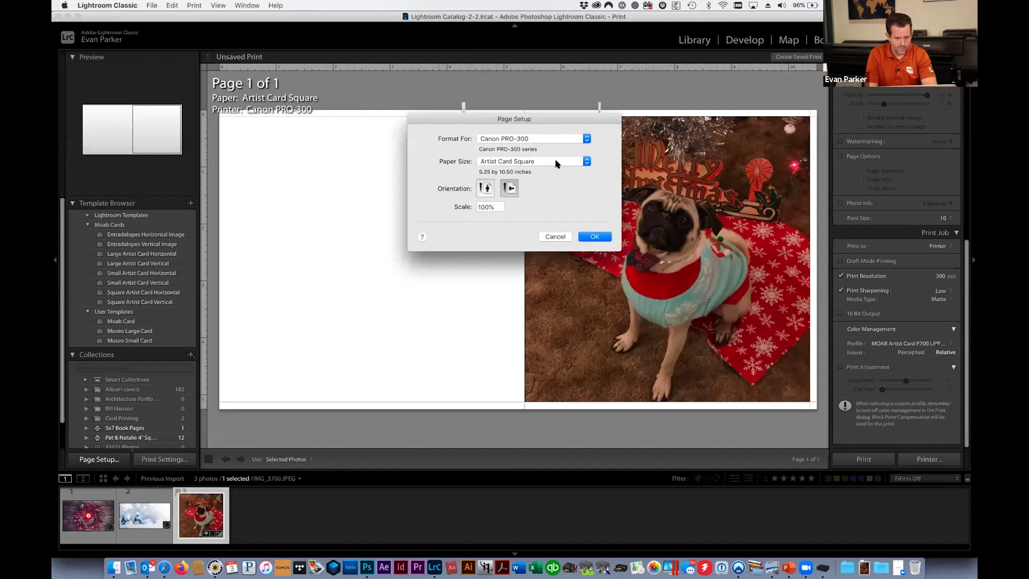
Step: Check the dimensions and non-printable margins of the Artist Card Square custom paper size
left_click(558, 163)
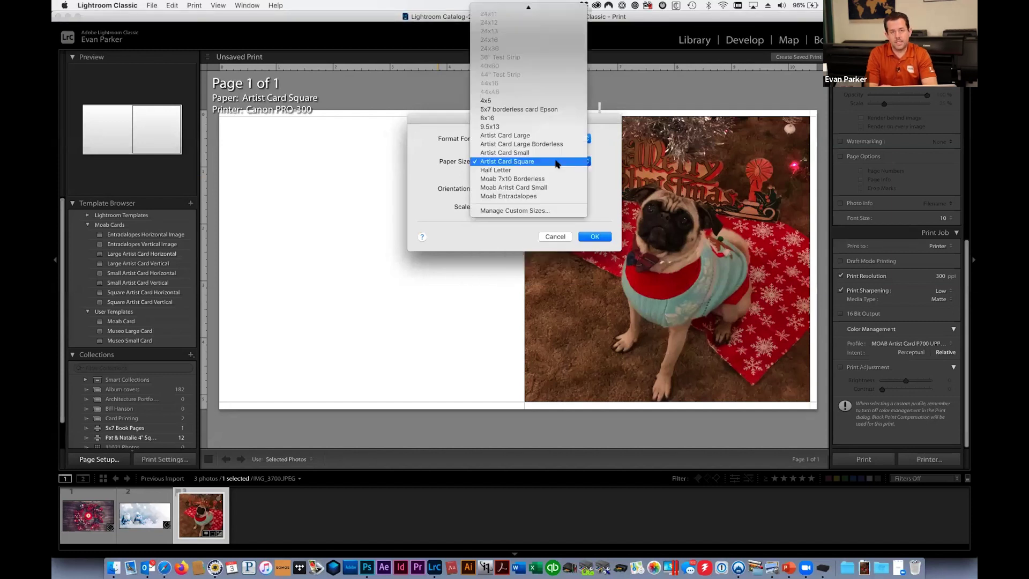
mouse_move(557, 164)
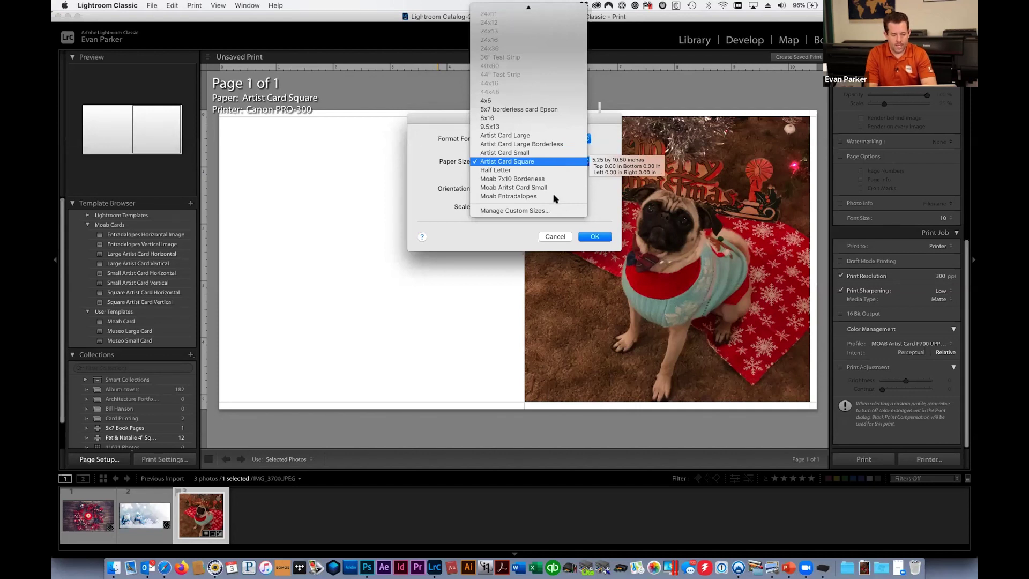
left_click(552, 211)
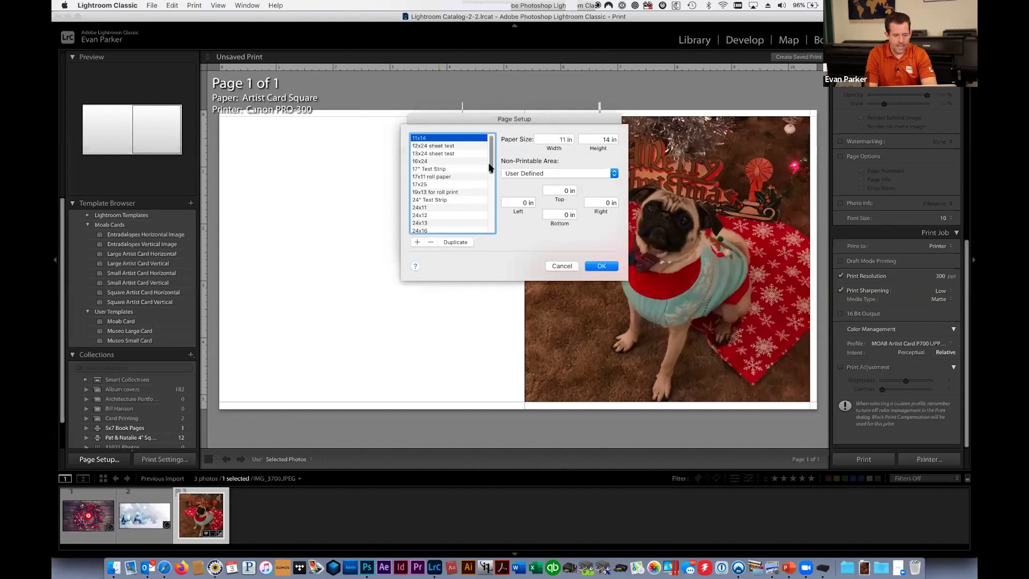
scroll(491, 228, "down", 10)
scroll(493, 232, "down", 2)
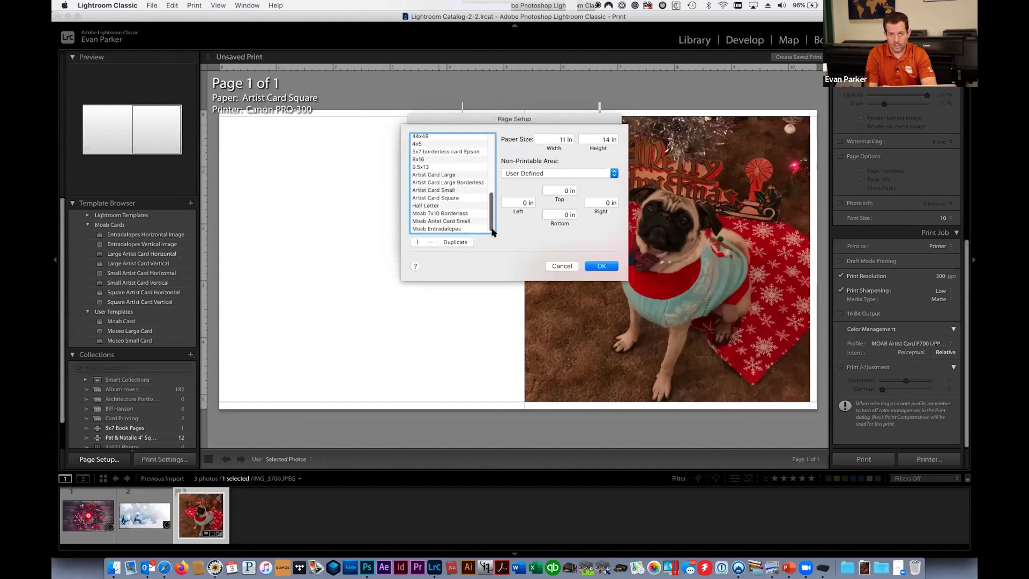
left_click(464, 199)
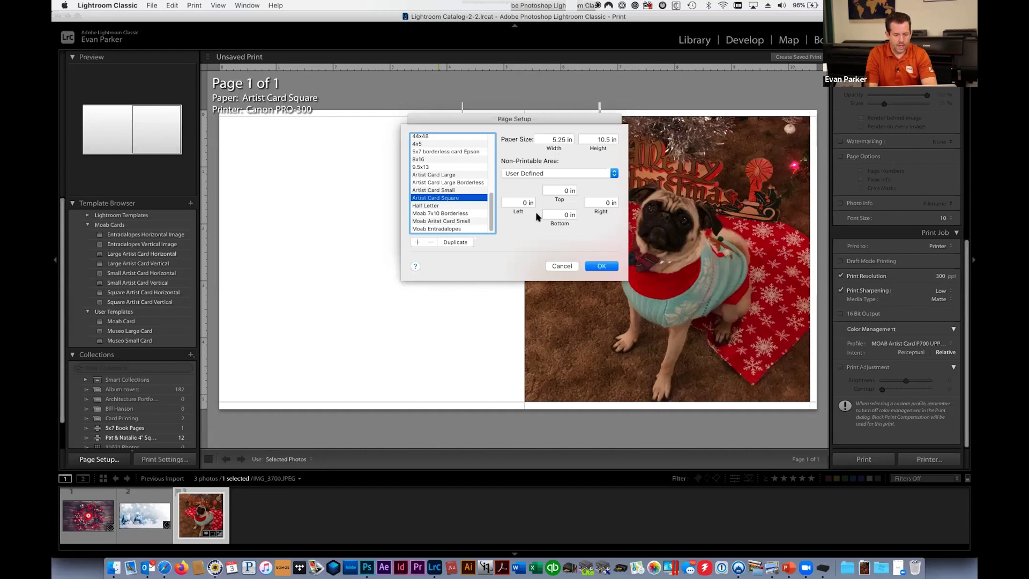
left_click(599, 267)
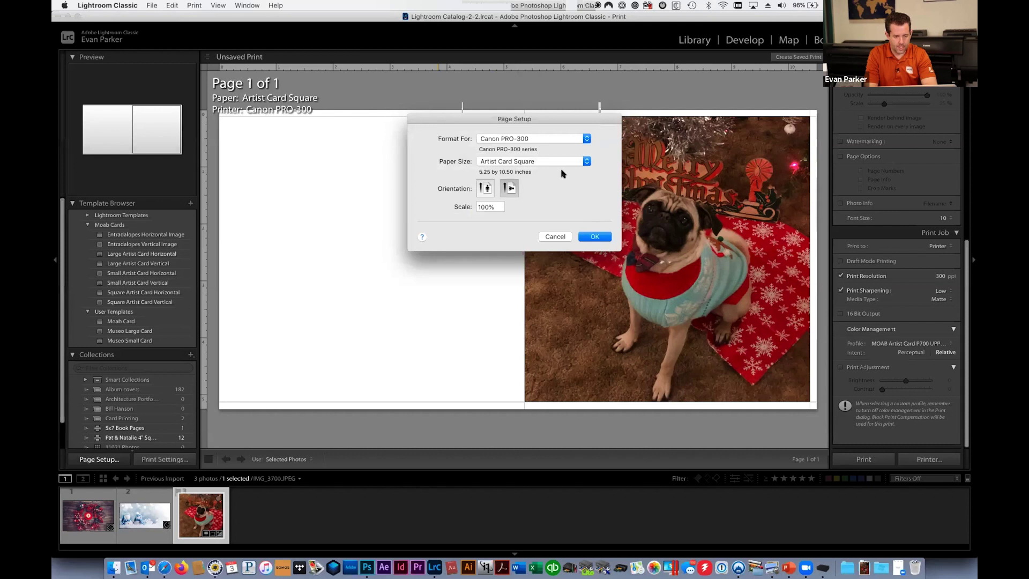
Step: Set the page setup to the EPSON P700 USB with Artist Card Square paper and accept it
left_click(557, 138)
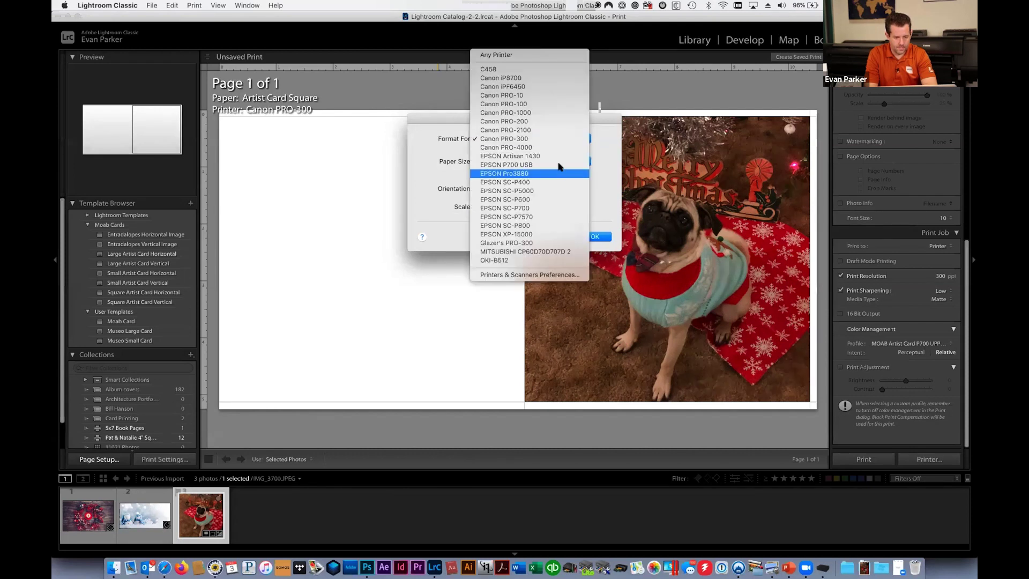
left_click(559, 165)
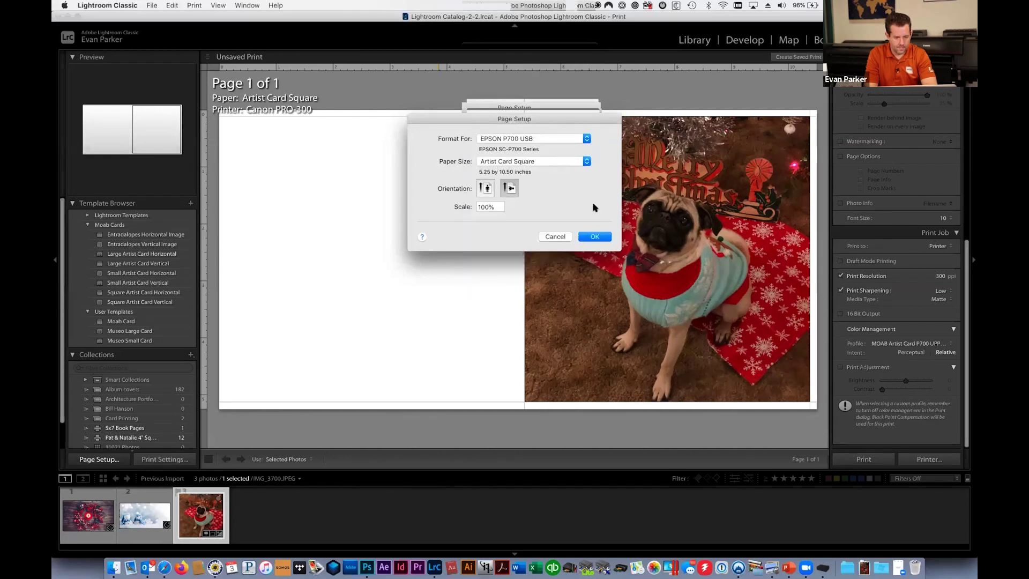
left_click(595, 237)
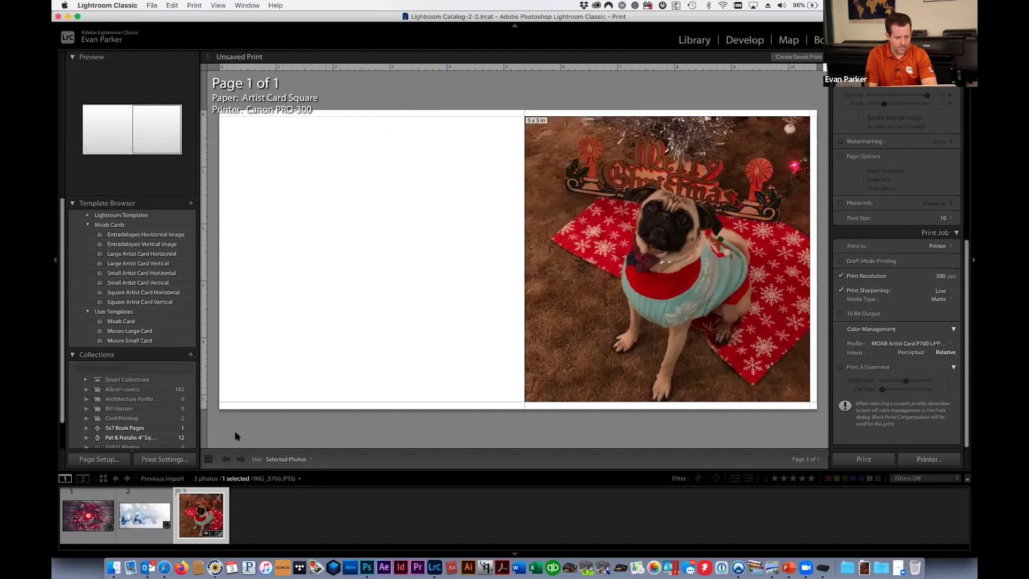
Step: Save the print settings for the EPSON P700 USB with Sheet as the page setup and print the pug card
left_click(159, 461)
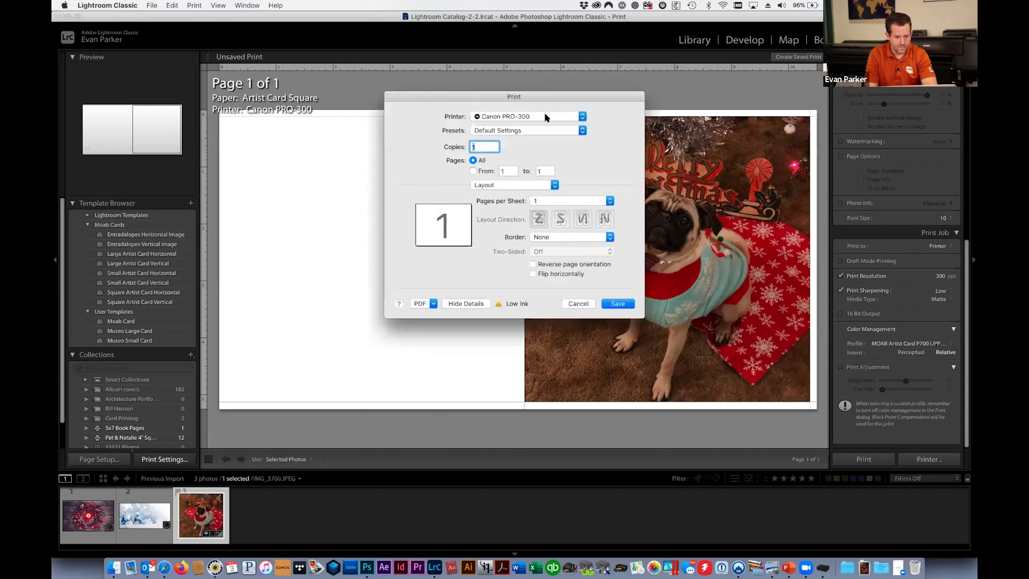
left_click(545, 117)
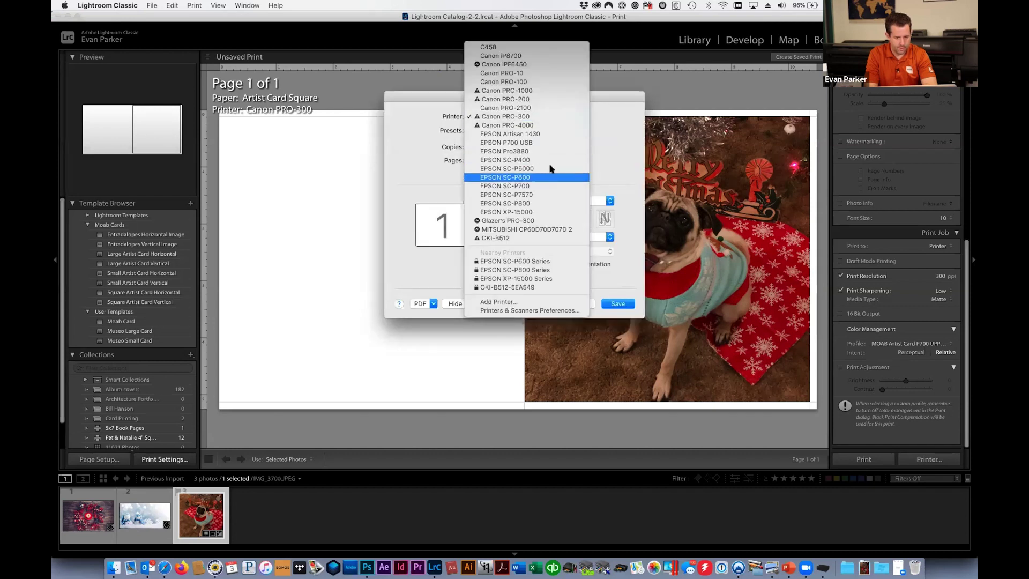
left_click(554, 143)
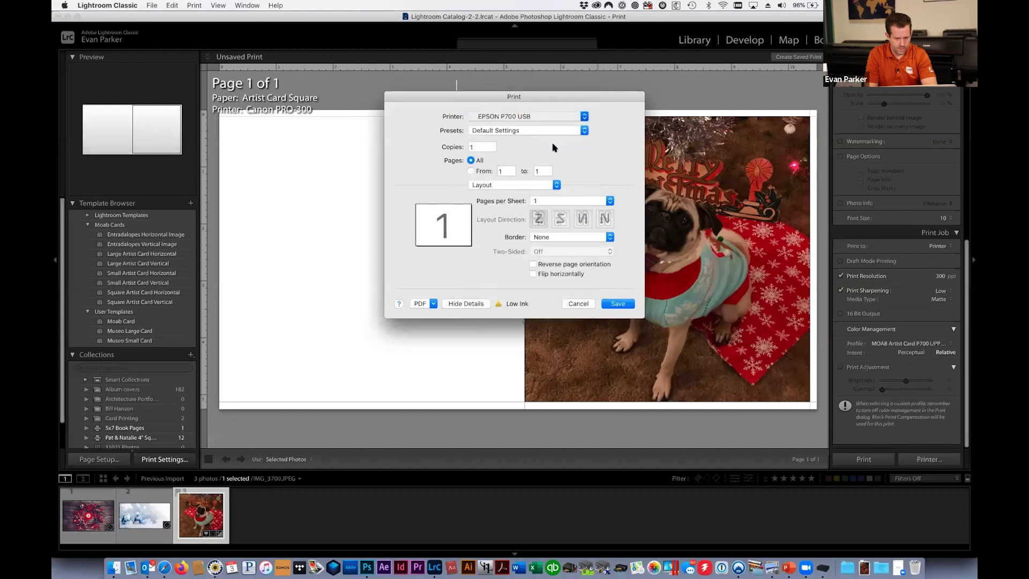
left_click(533, 187)
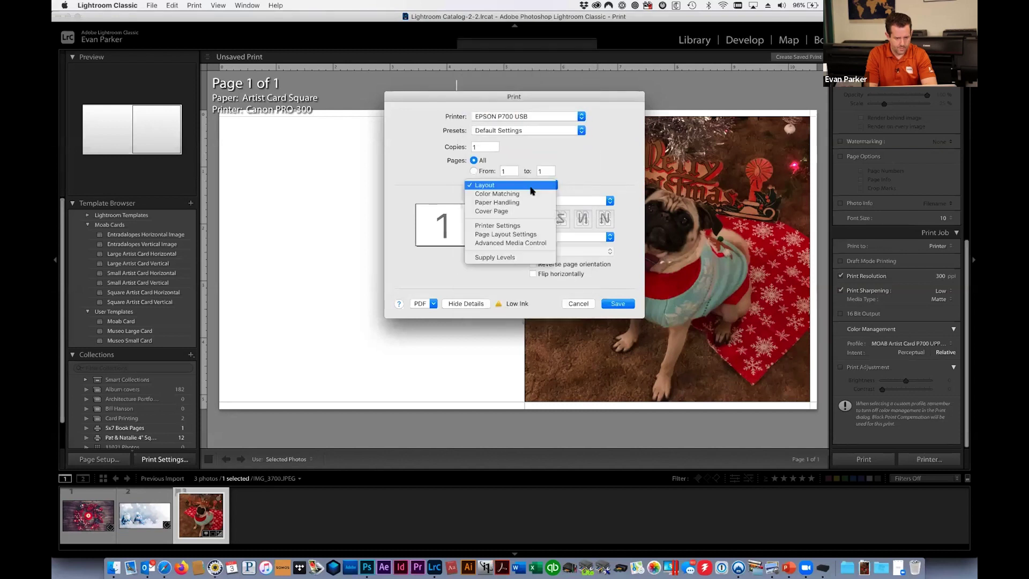
left_click(532, 226)
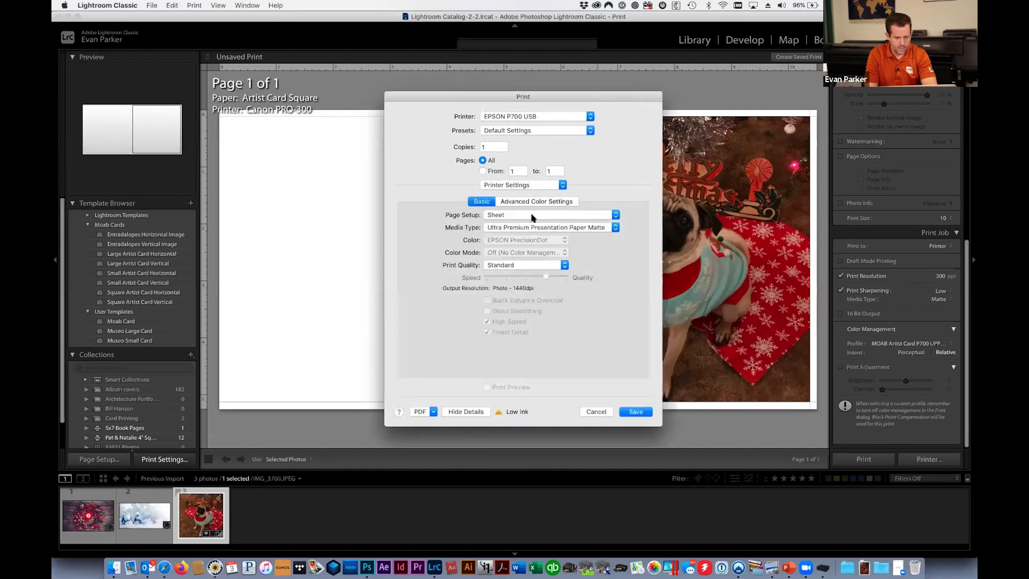
left_click(533, 216)
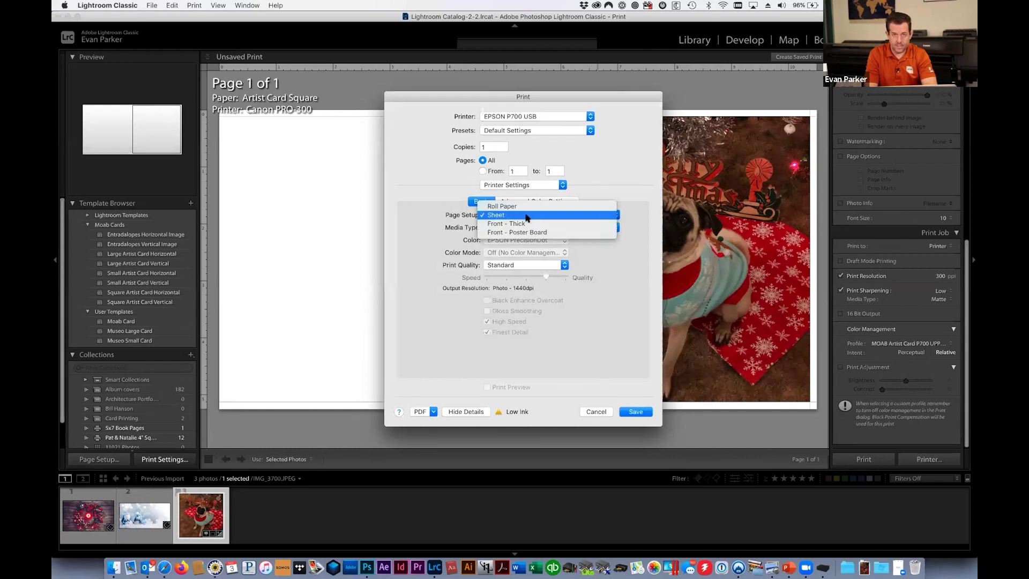
left_click(526, 216)
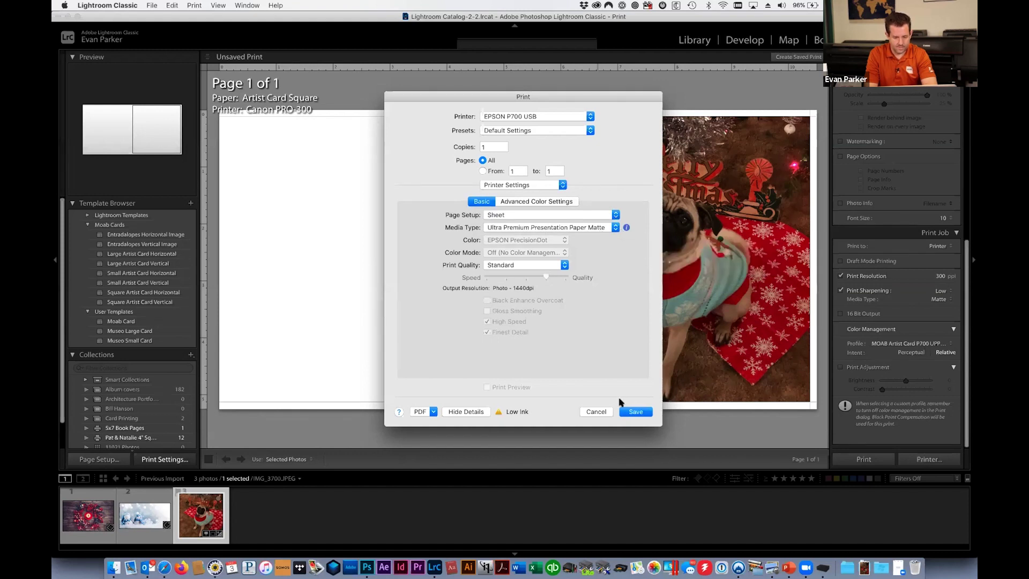
left_click(635, 413)
left_click(860, 463)
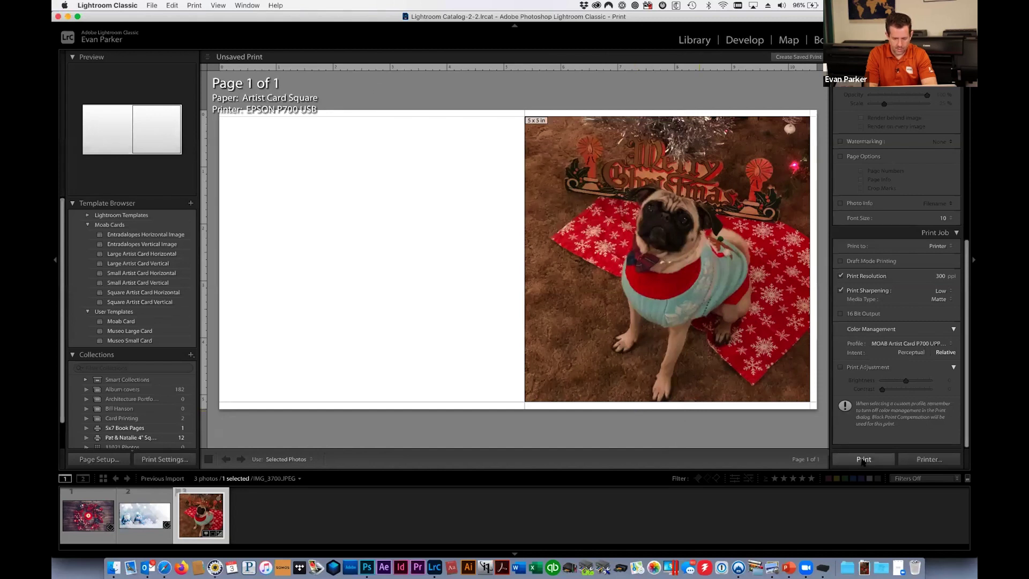
left_click(863, 460)
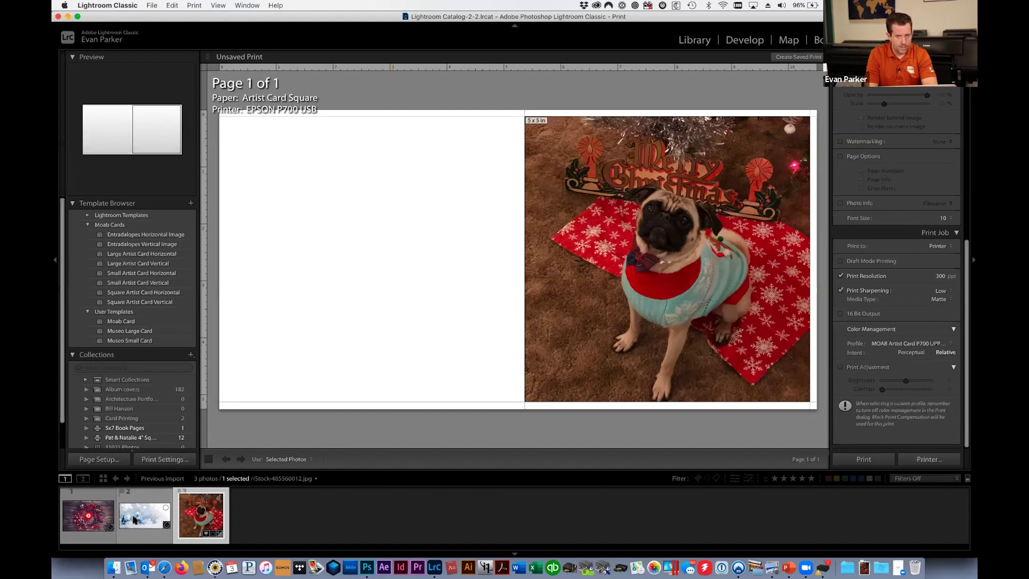
Step: Place the snowman photo in the card template and shift it within the cell so both snowmen show
left_click(135, 519)
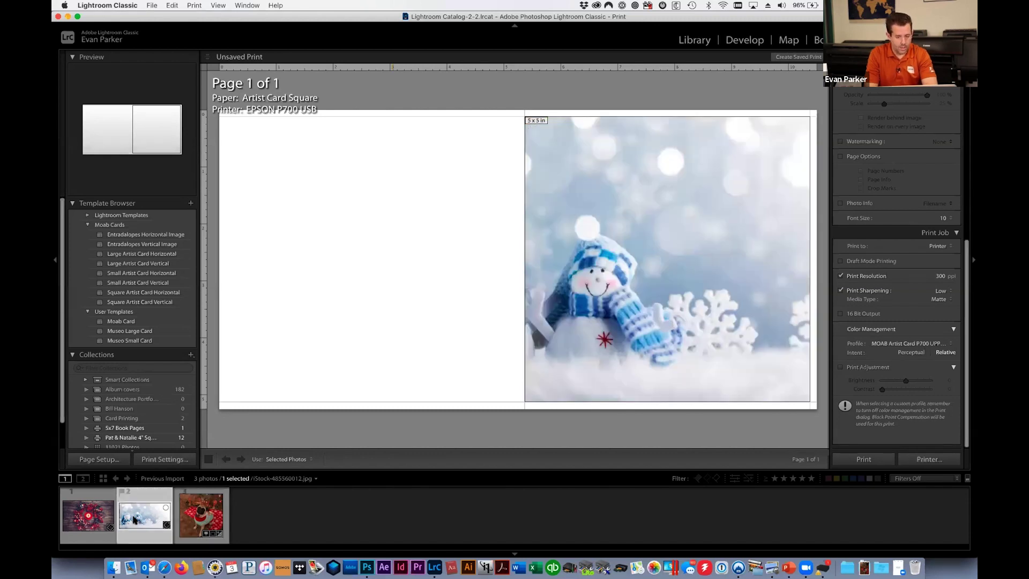
left_click_drag(619, 267, 751, 246)
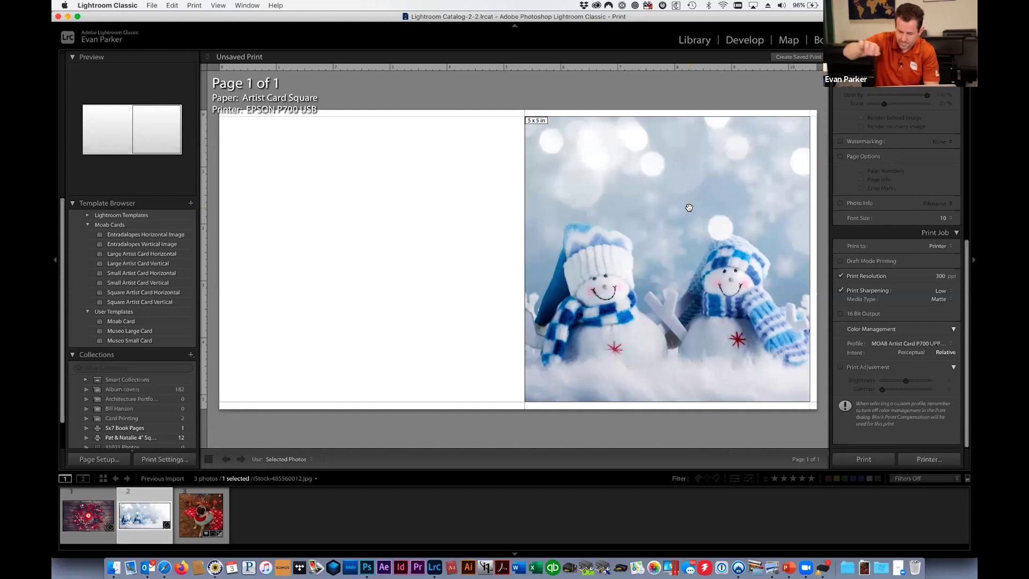
Step: Preview the berry wreath photo and all three photos together in the card template, and return to the pug photo alone
left_click(85, 517)
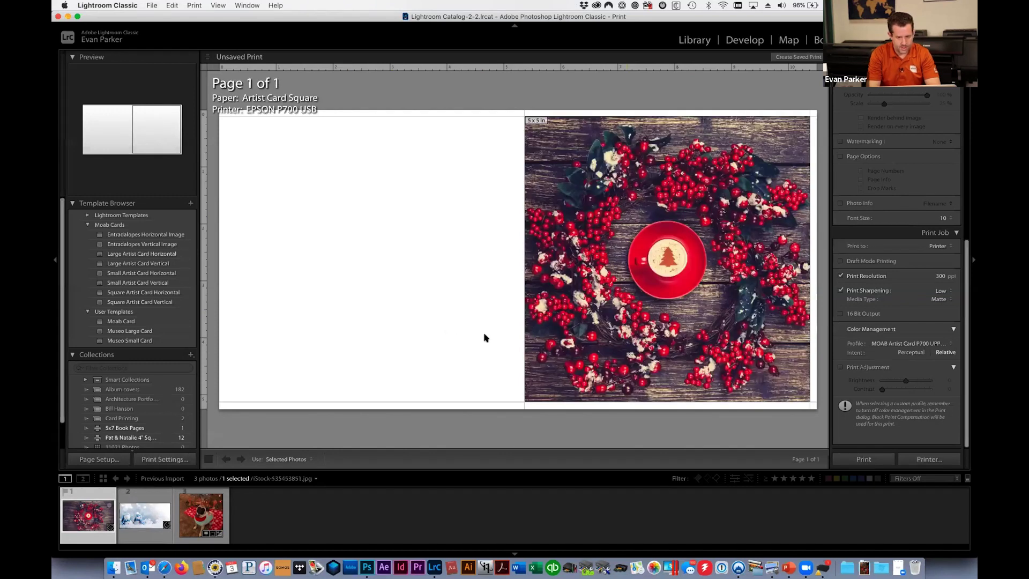
key("super+a")
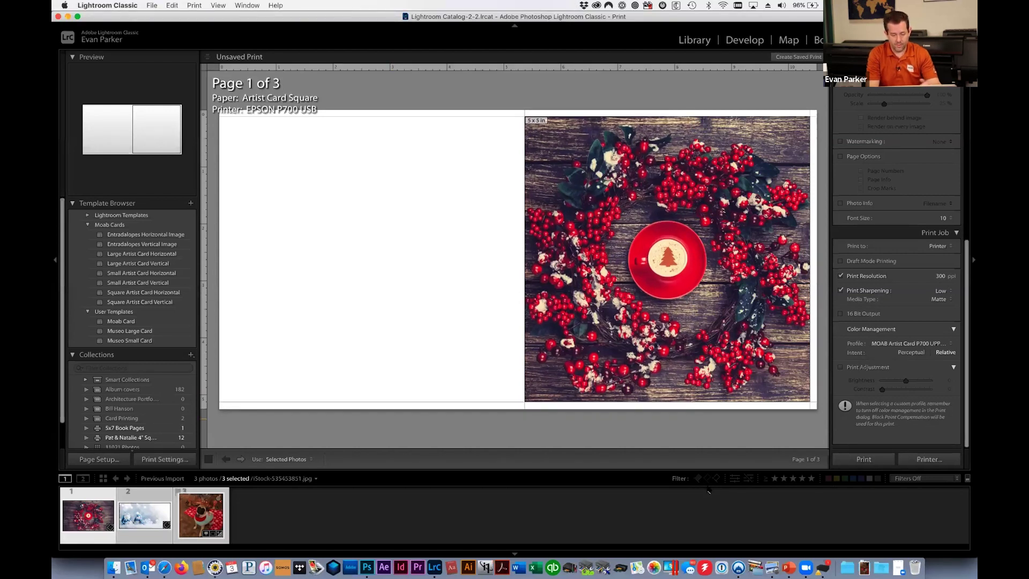
left_click(278, 508)
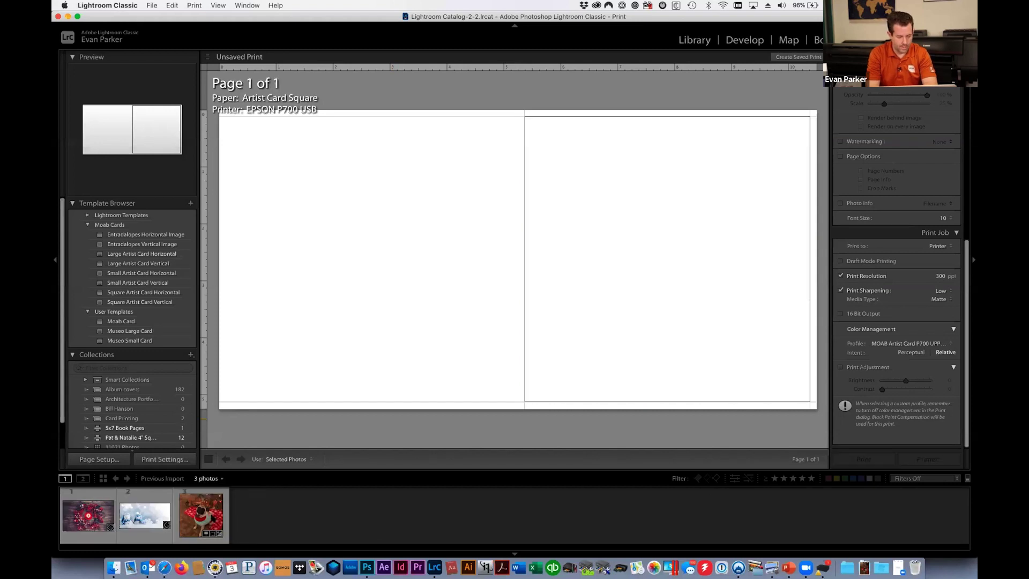
left_click(201, 515)
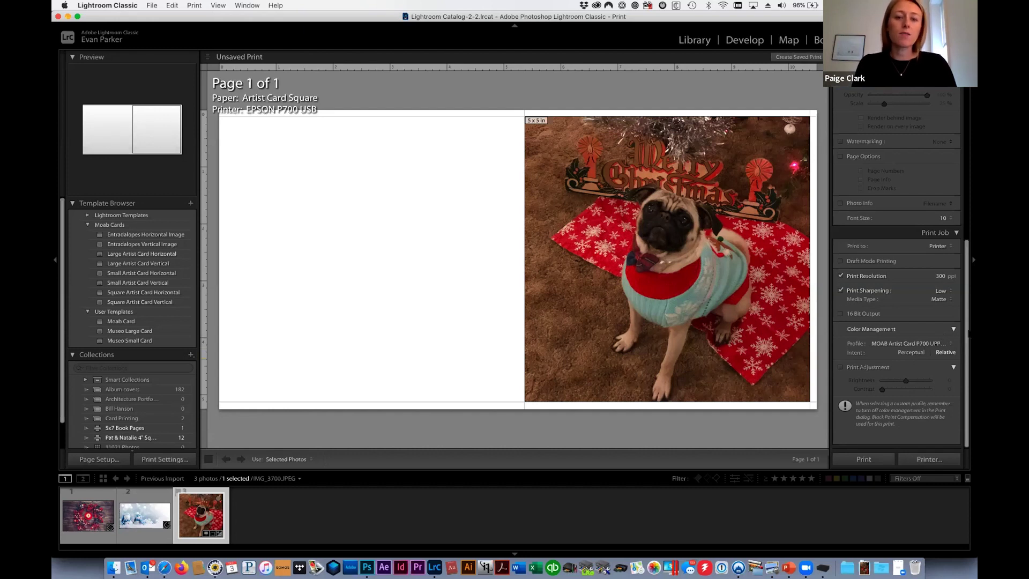
left_click_drag(963, 336, 962, 213)
scroll(962, 213, "down", 5)
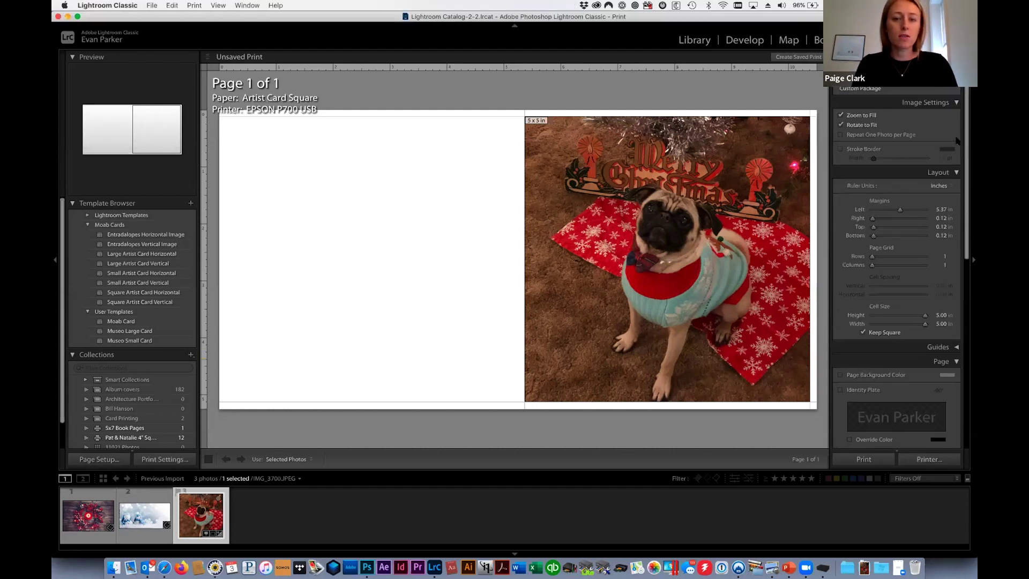
scroll(961, 360, "down", 2)
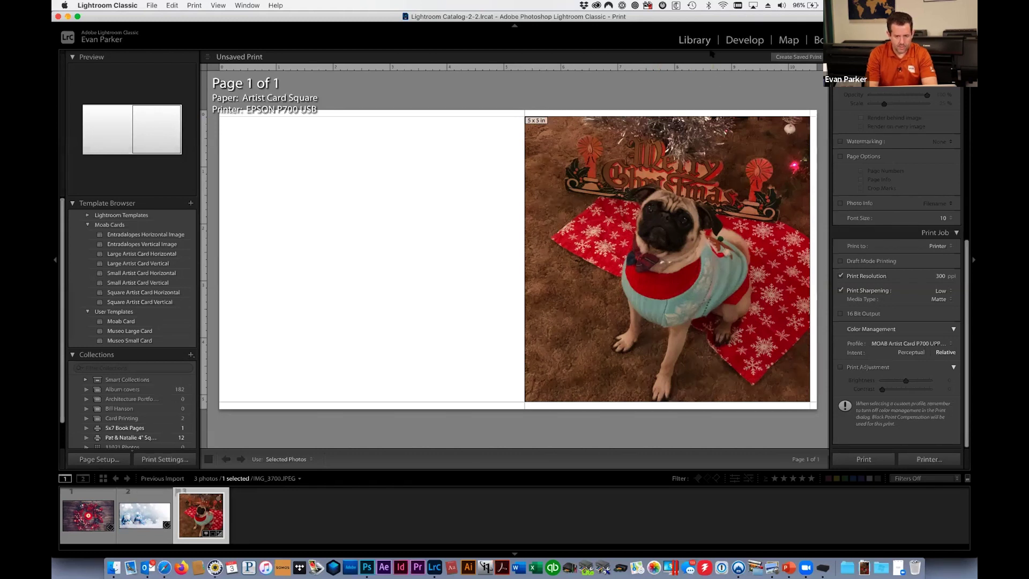
Step: Bring card inside.psd from the Library into the square card print layout and shift its artwork down within the cell
left_click(696, 41)
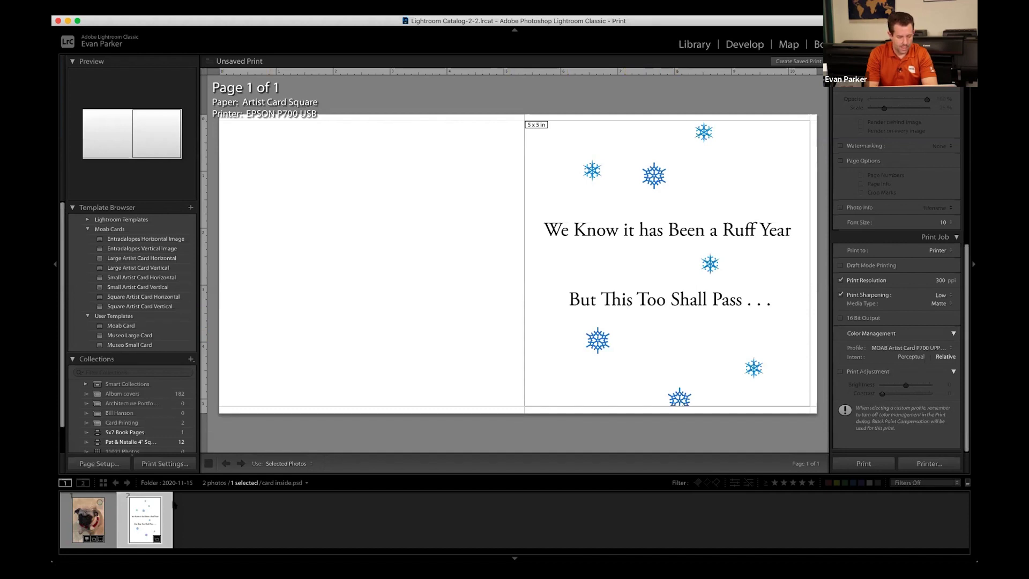
mouse_move(674, 297)
left_mouse_down()
mouse_move(668, 207)
mouse_move(675, 379)
mouse_move(666, 315)
left_mouse_up()
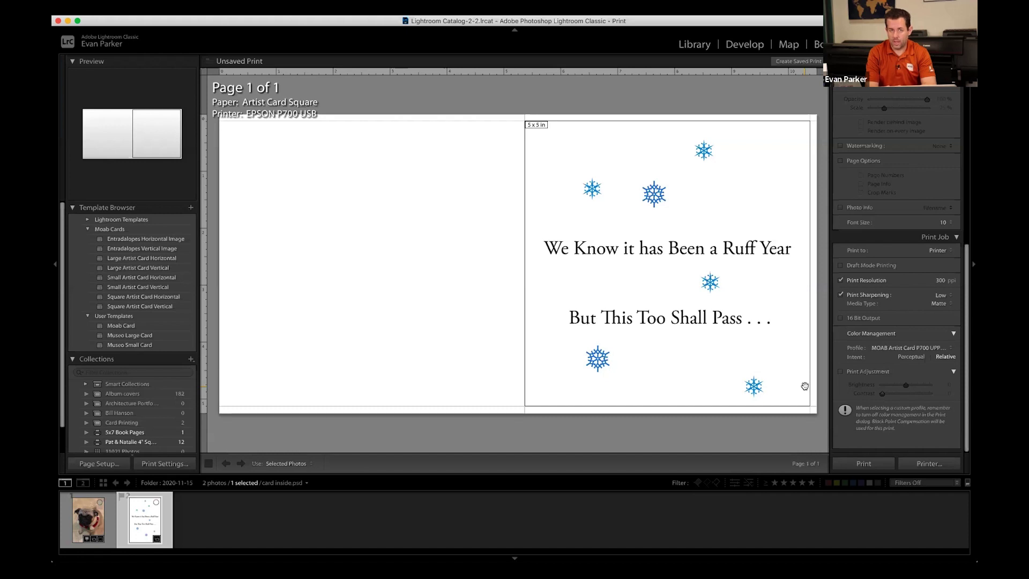
Step: Go back to the layout settings that hold the page grid and cell size
scroll(964, 321, "up", 3)
scroll(954, 215, "up", 10)
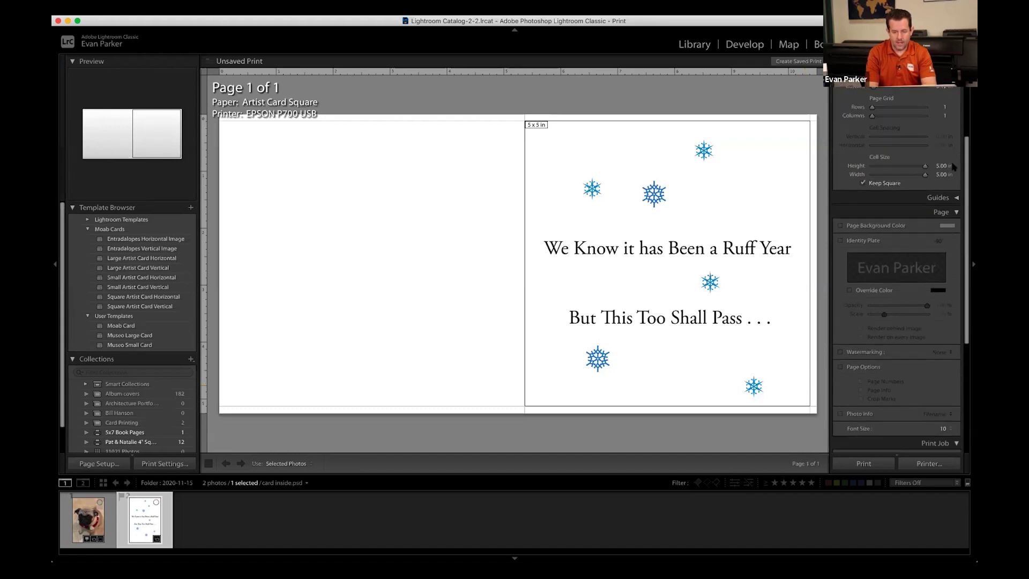